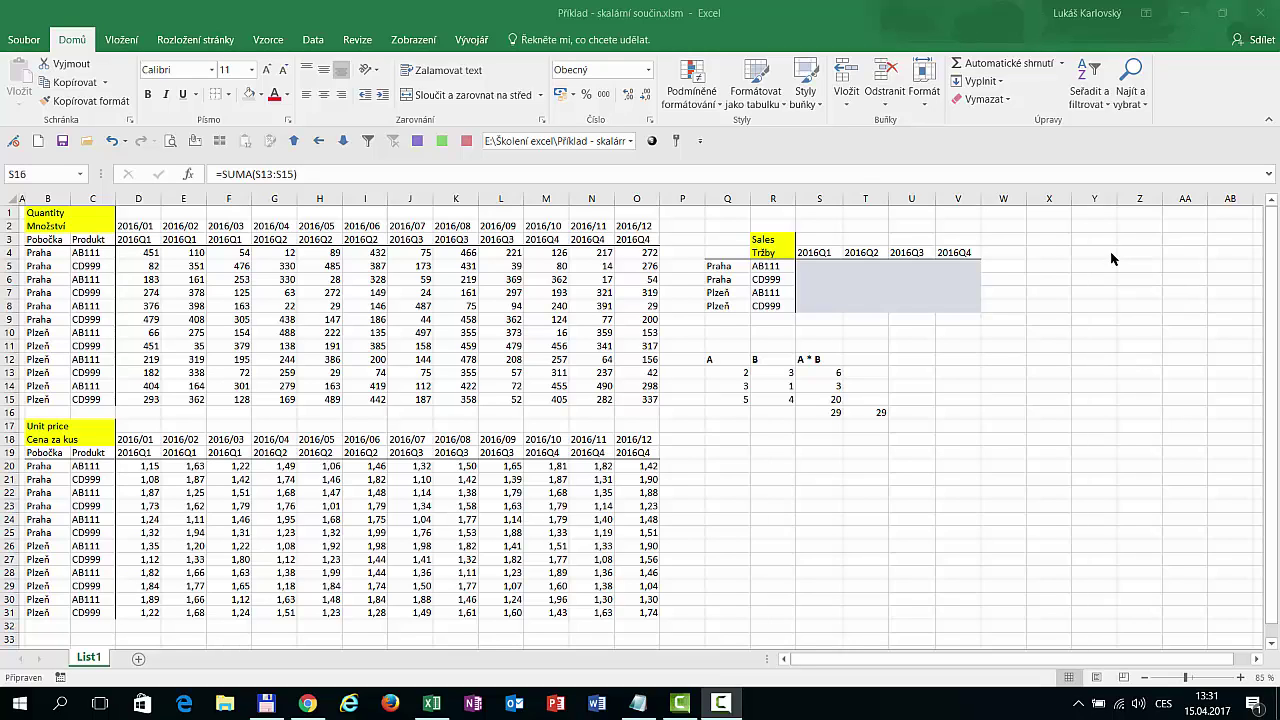
- Review the sample A × B products, their sum, and the single-formula scalar product in T16
mouse_move(740, 373)
left_mouse_down()
mouse_move(780, 398)
mouse_move(745, 398)
mouse_move(787, 398)
left_mouse_up()
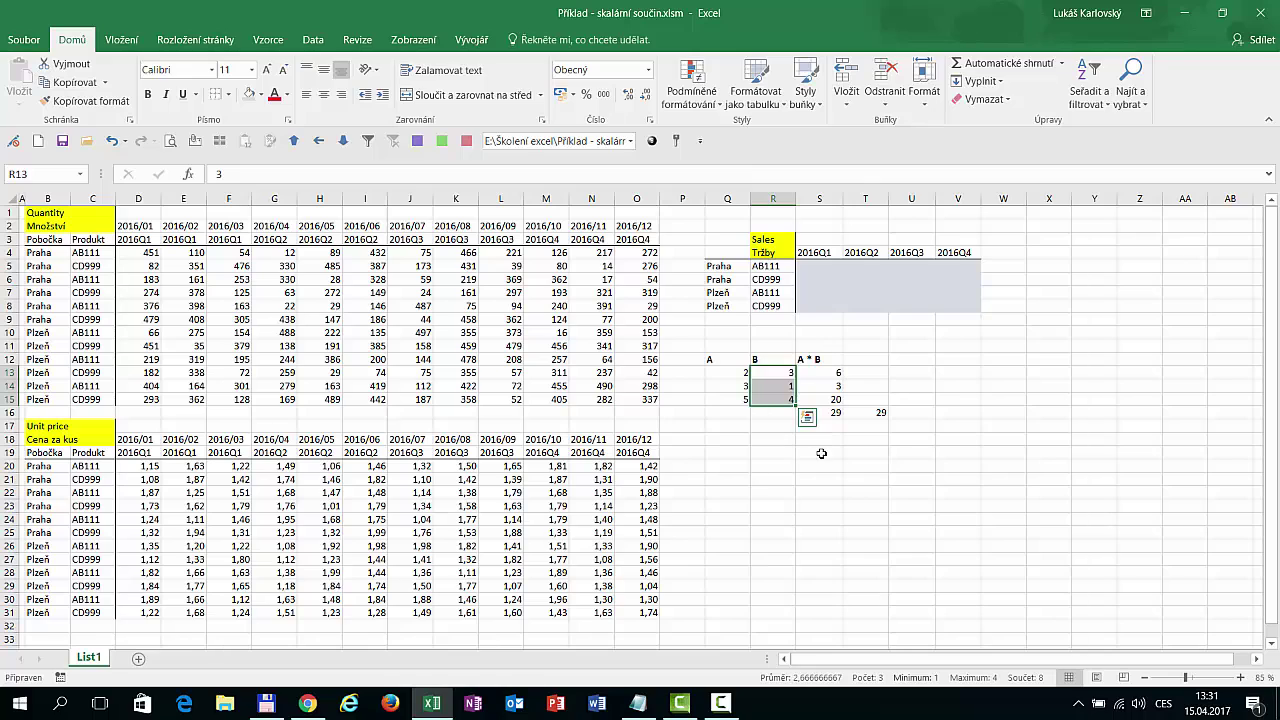
left_click(826, 373)
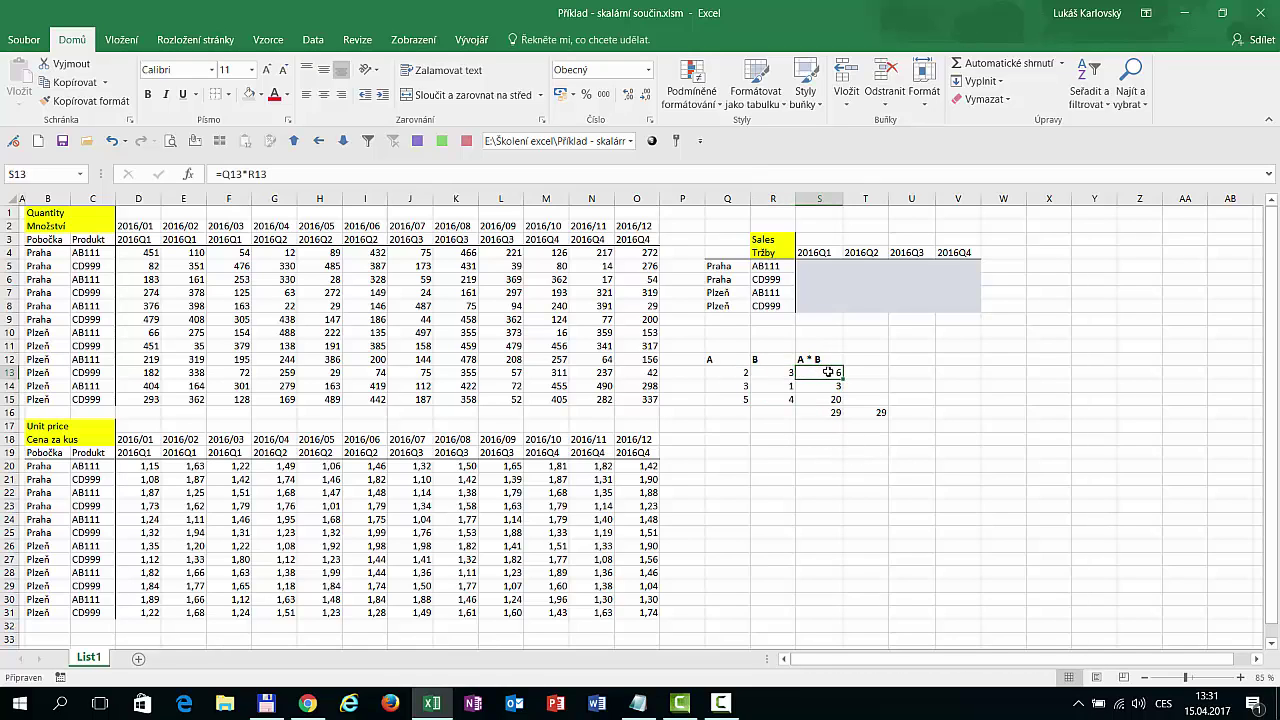
left_click(832, 387)
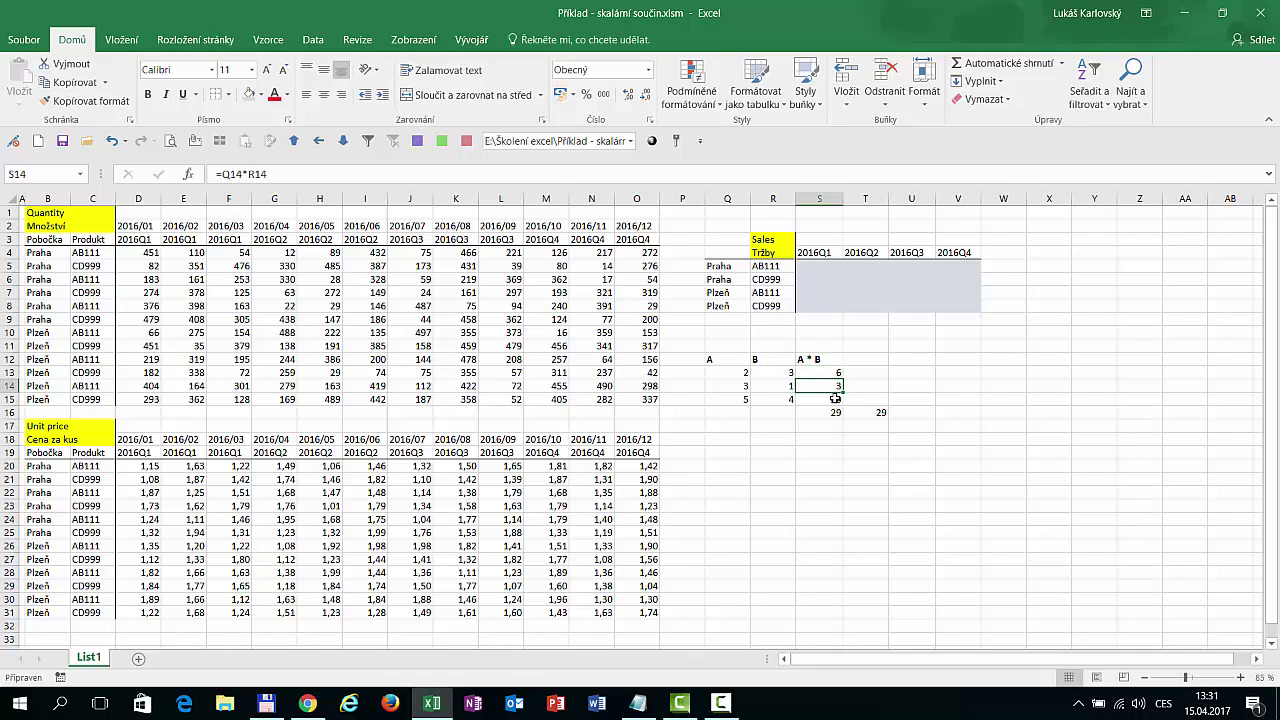
left_click(834, 400)
left_click(835, 413)
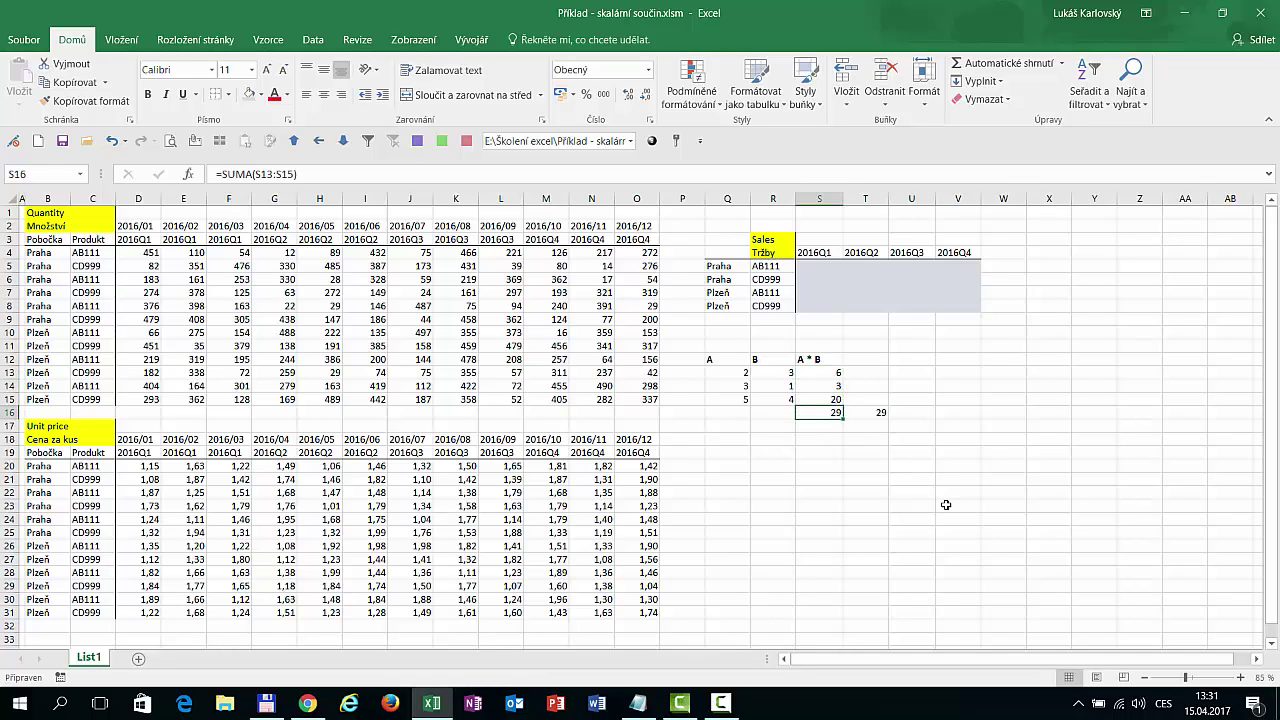
left_click(861, 409)
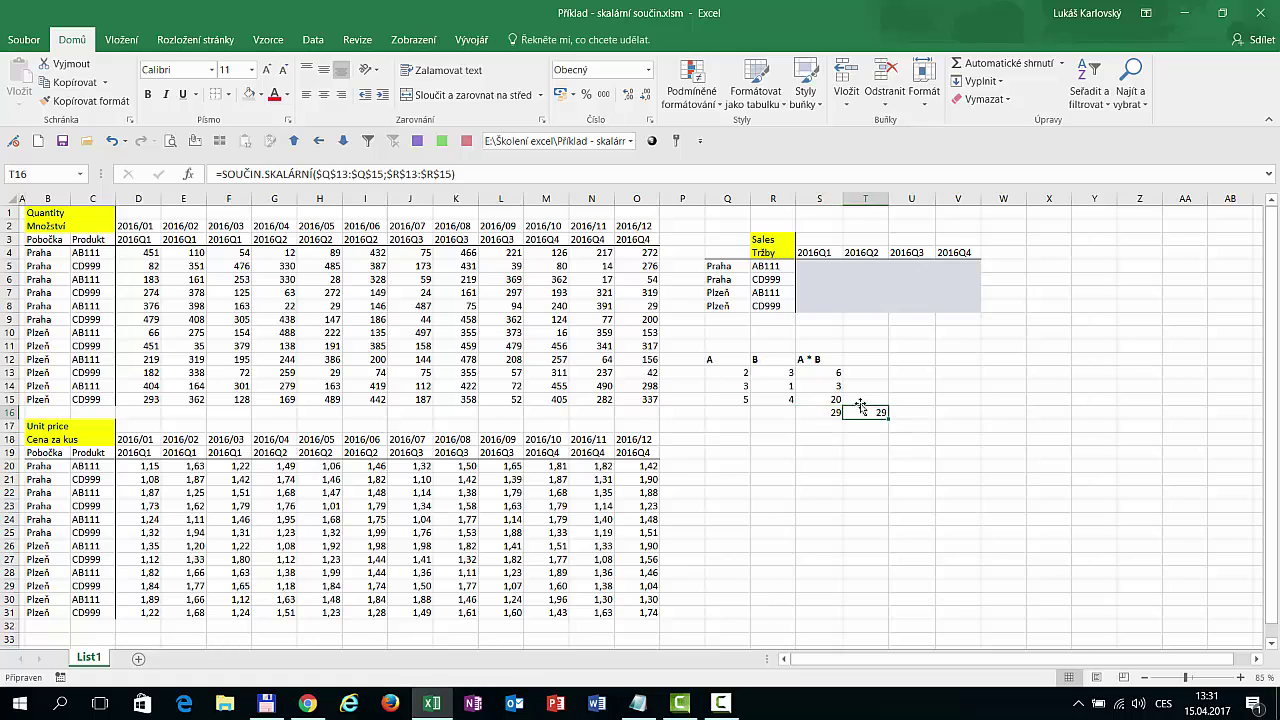
left_click(549, 179)
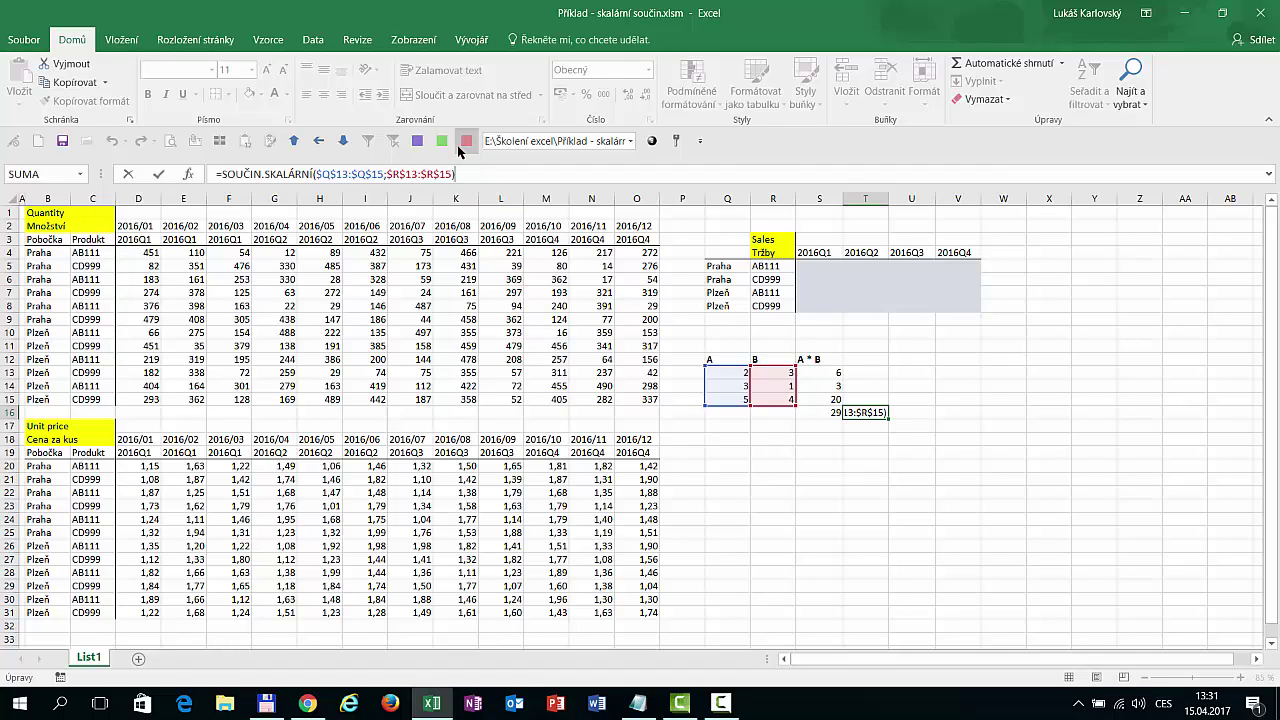
key("Return")
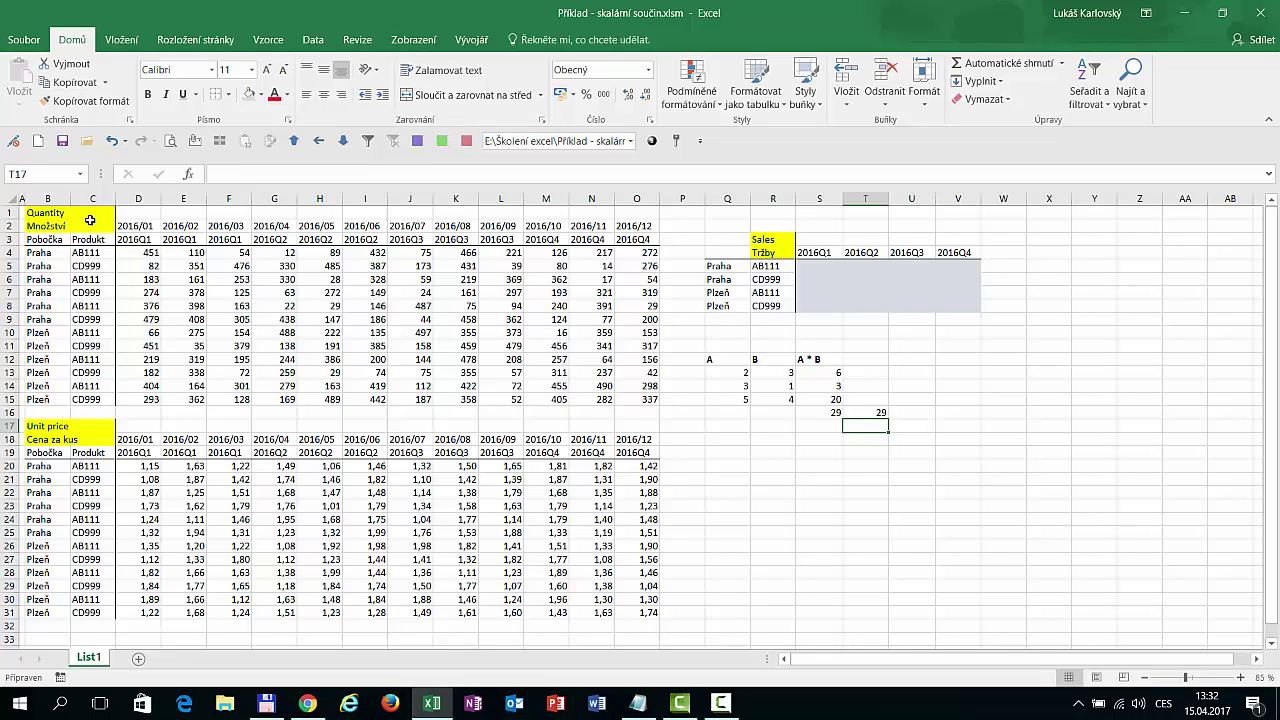
- Point out the Quantity table with its branch names and monthly headers
left_click_drag(90, 220, 631, 405)
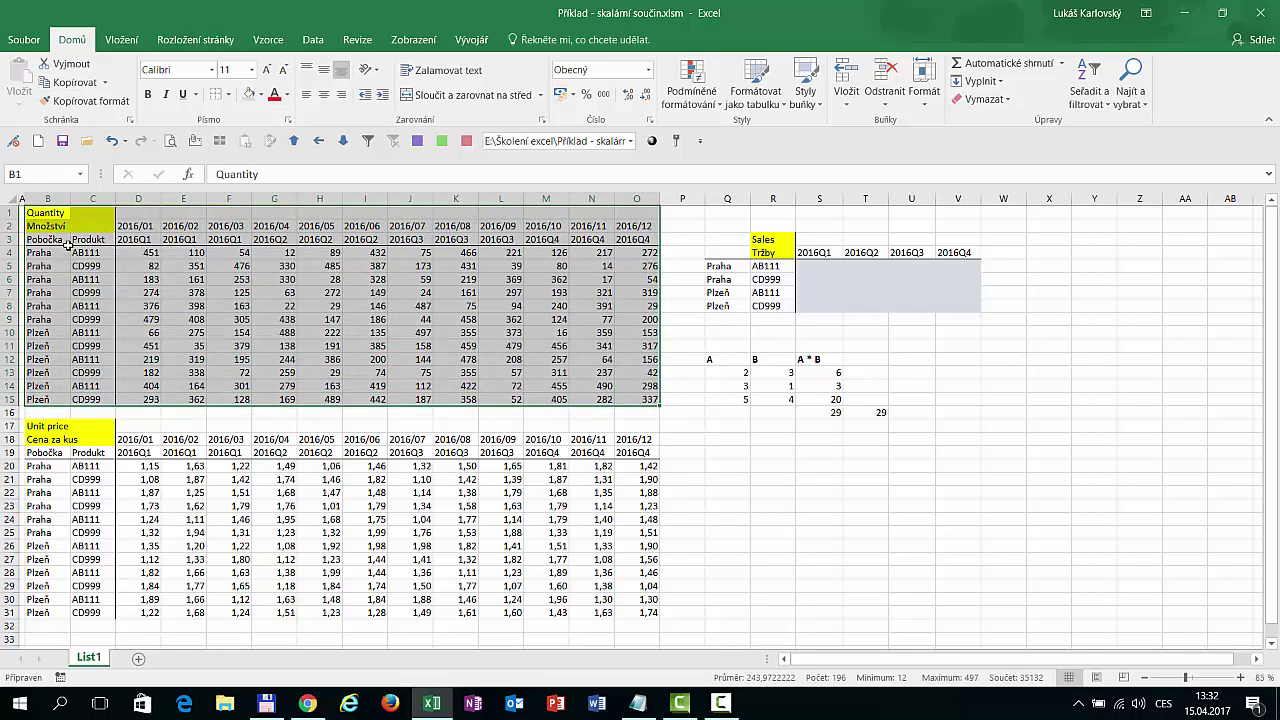
left_click_drag(55, 252, 50, 386)
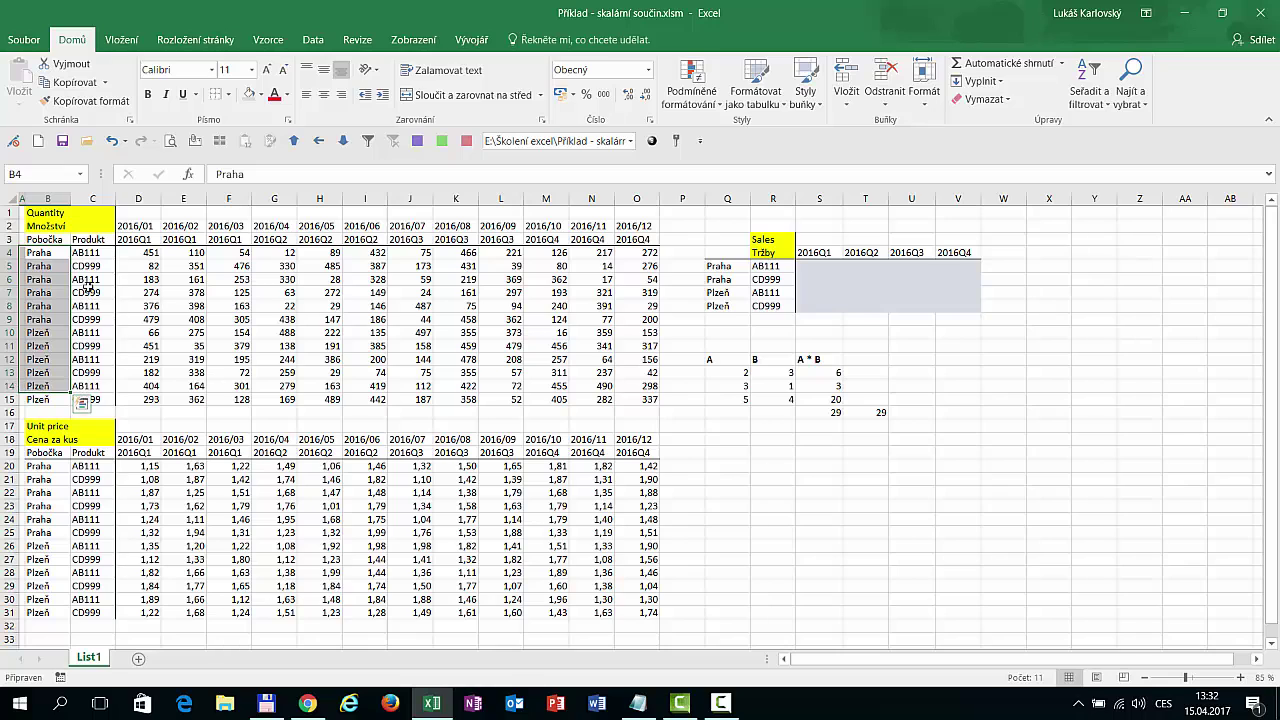
left_click(138, 226)
mouse_move(138, 226)
left_mouse_down()
mouse_move(636, 226)
mouse_move(132, 252)
mouse_move(132, 240)
left_mouse_up()
scroll(249, 366, "down", 1)
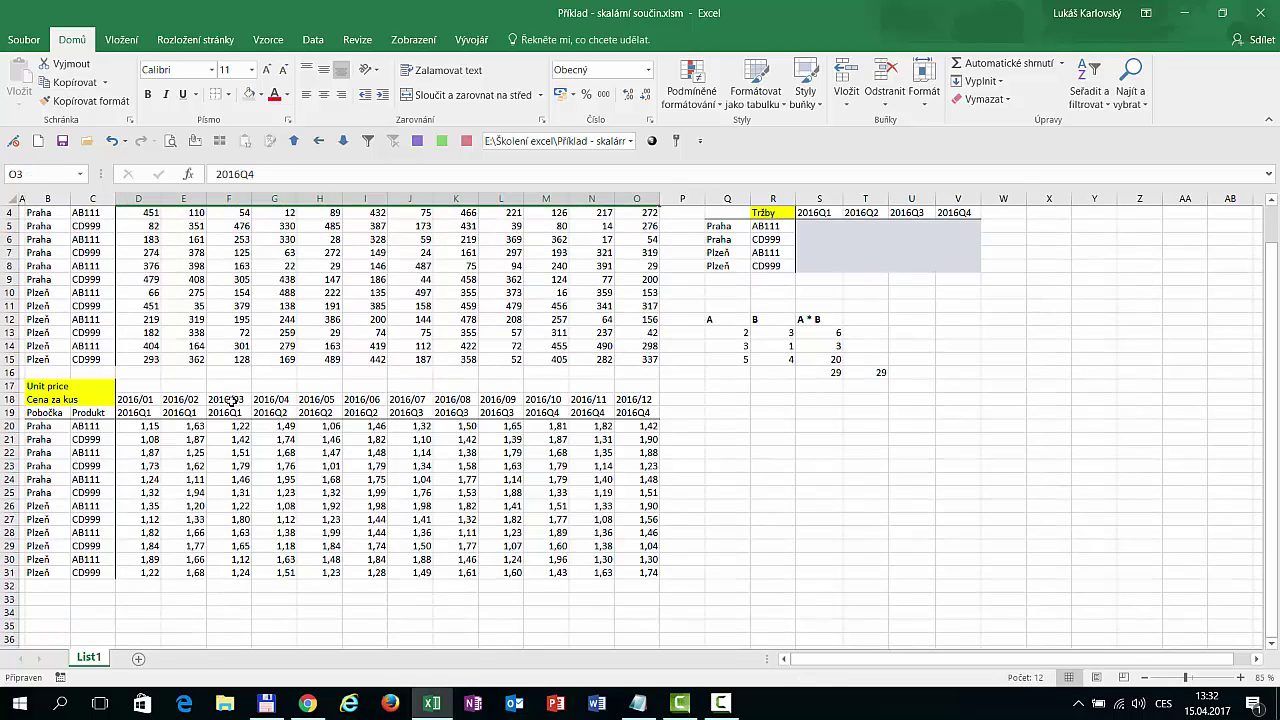
scroll(148, 480, "up", 1)
- Point out the Unit price table's branch column, product codes and month headers
left_click(105, 479)
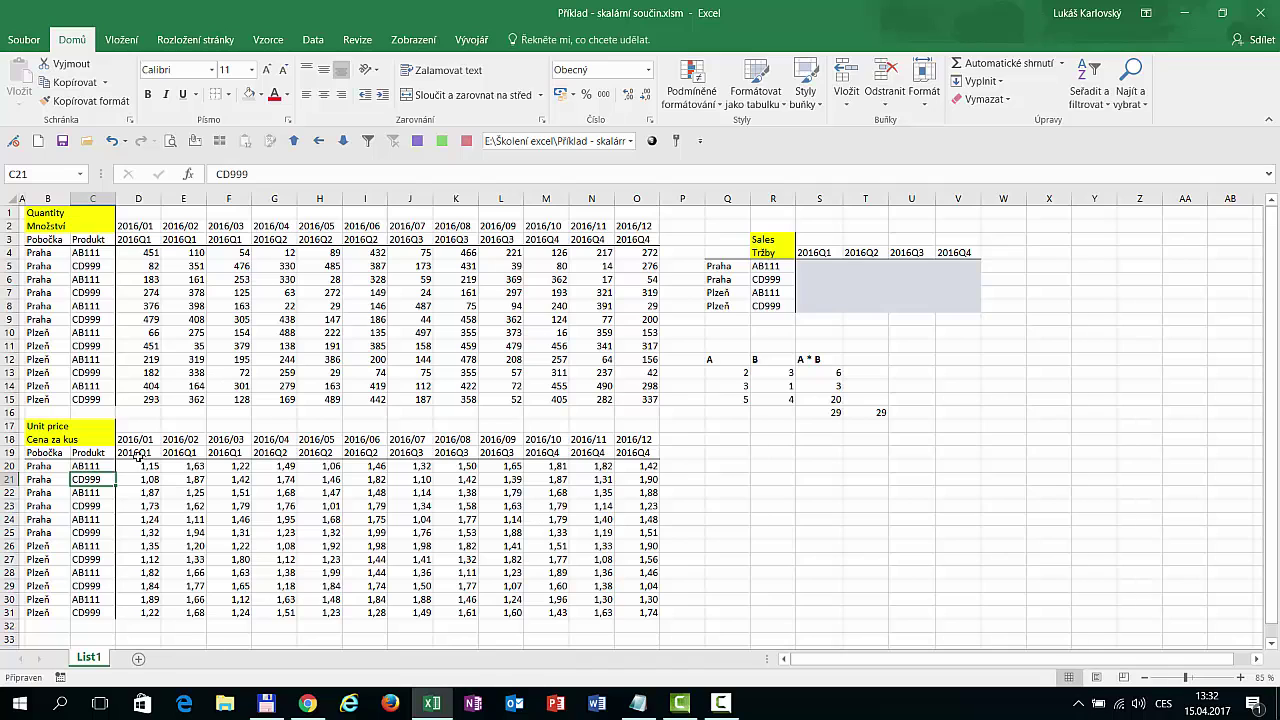
left_click_drag(37, 428, 628, 601)
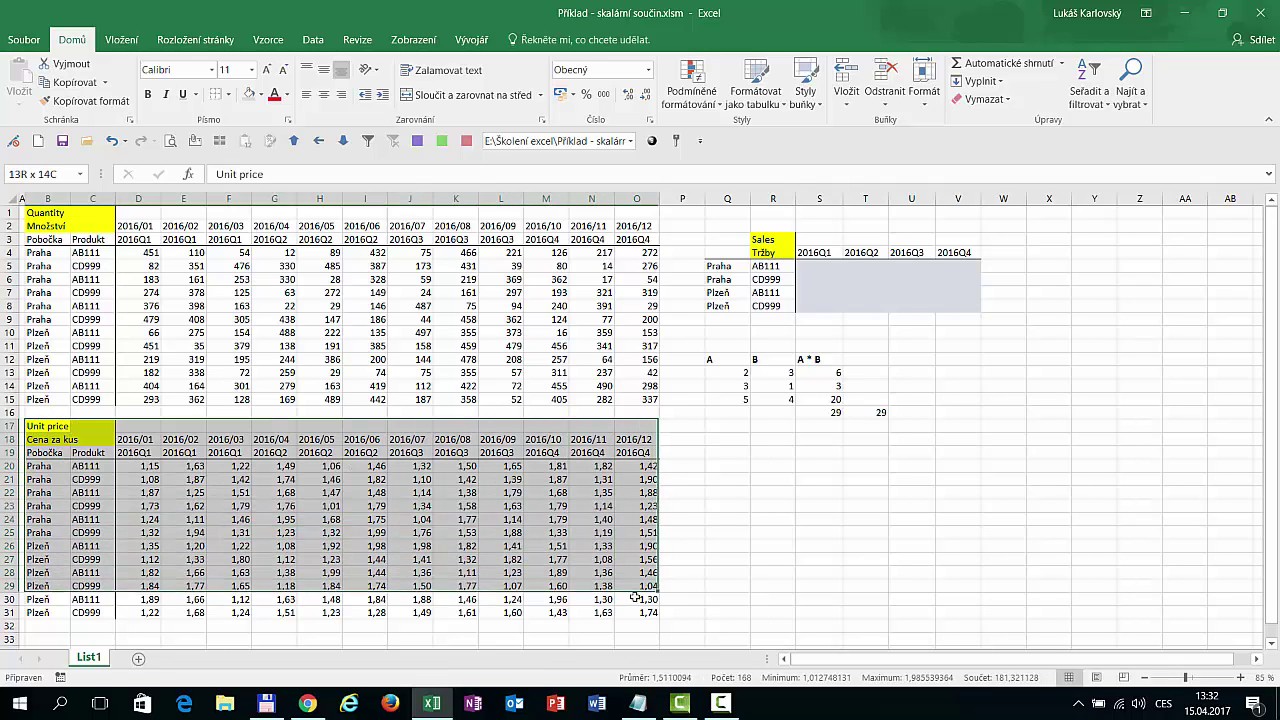
left_click(295, 505)
mouse_move(38, 466)
left_mouse_down()
mouse_move(10, 599)
mouse_move(20, 606)
left_mouse_up()
left_click_drag(92, 479, 92, 599)
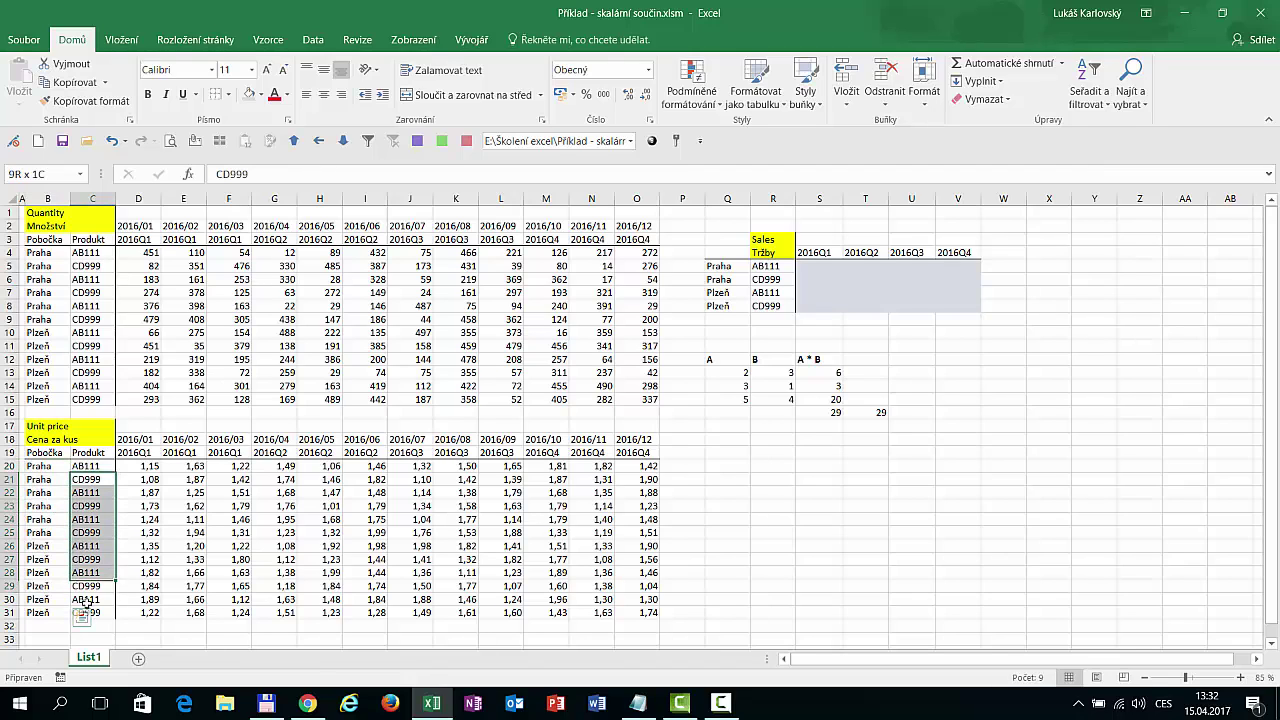
mouse_move(140, 440)
left_mouse_down()
mouse_move(632, 446)
mouse_move(135, 466)
left_mouse_up()
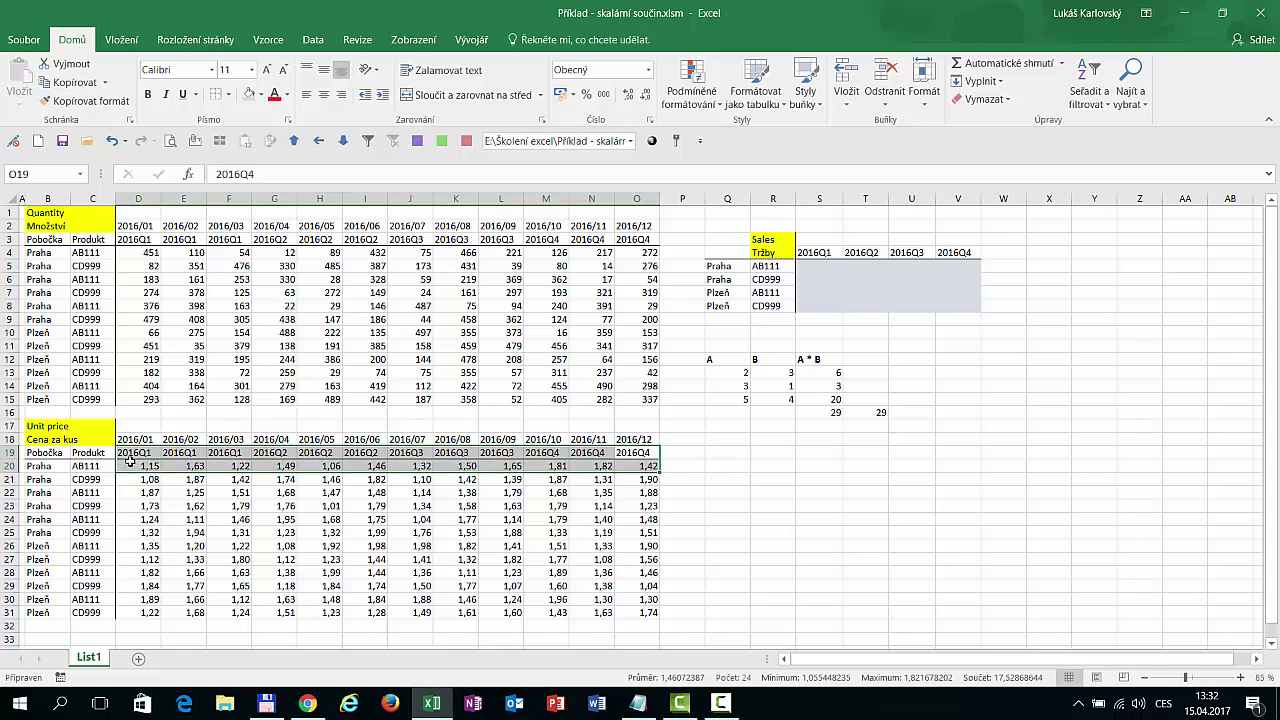
- Point out the Sales quarter headers 2016Q1 to 2016Q4 and select the Praha AB111 2016Q1 cell
left_click(817, 268)
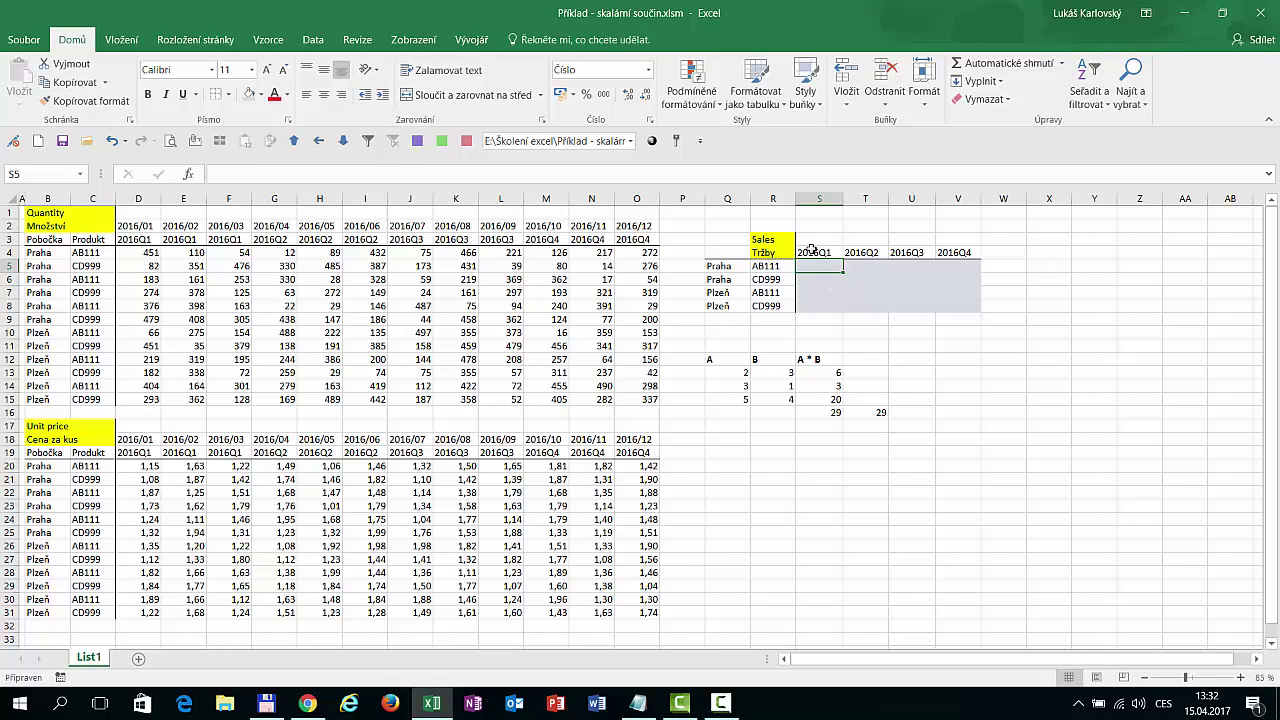
left_click_drag(812, 252, 955, 252)
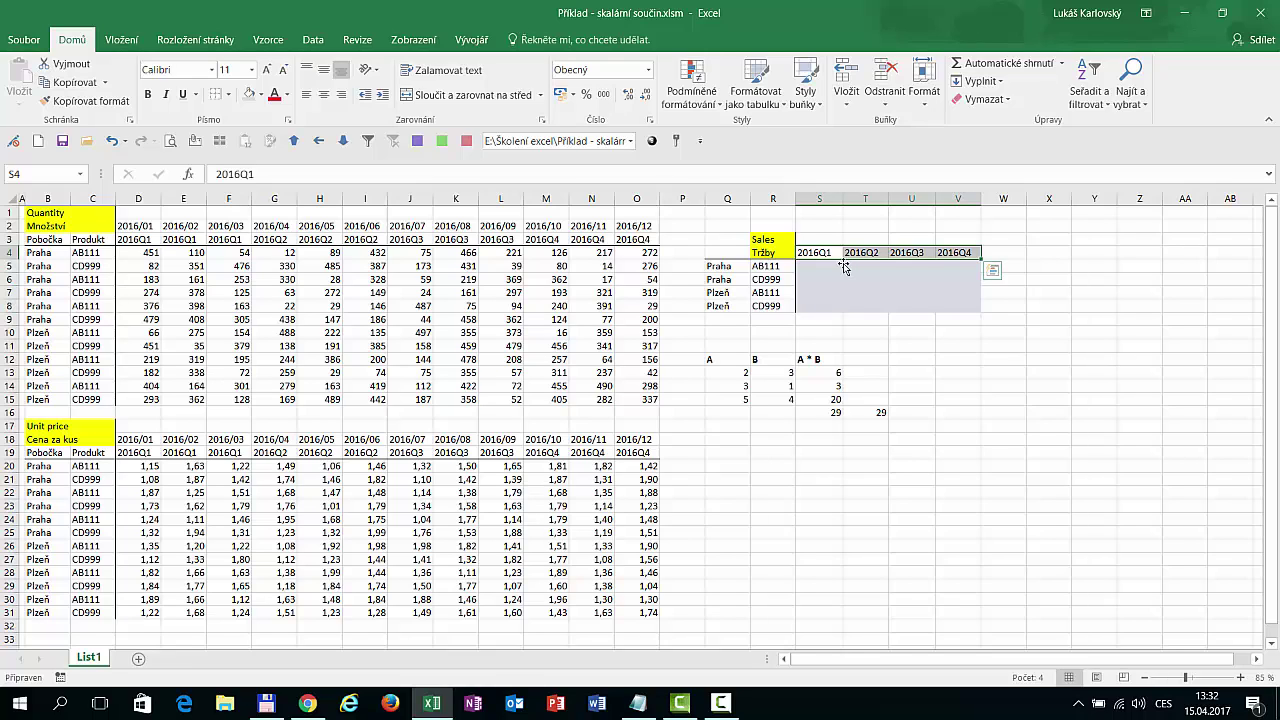
mouse_move(838, 258)
left_mouse_down()
mouse_move(762, 258)
mouse_move(745, 305)
mouse_move(767, 303)
left_mouse_up()
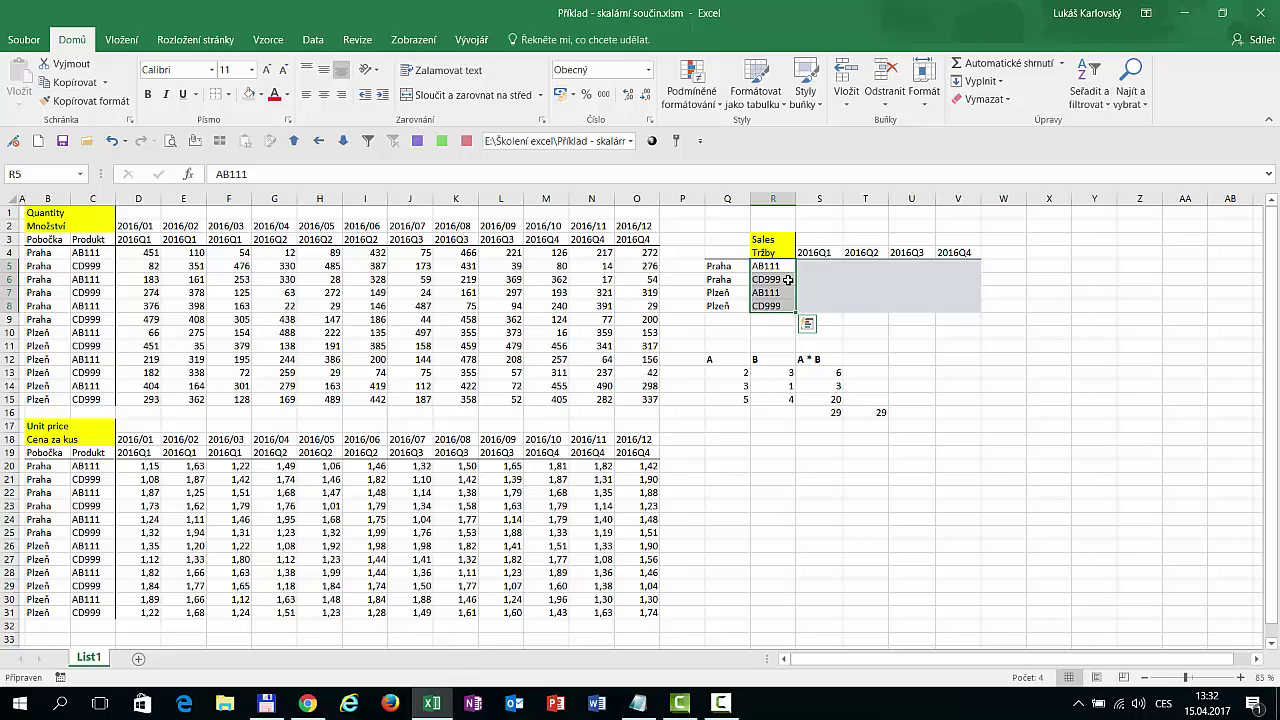
left_click(818, 254)
left_click_drag(818, 254, 952, 256)
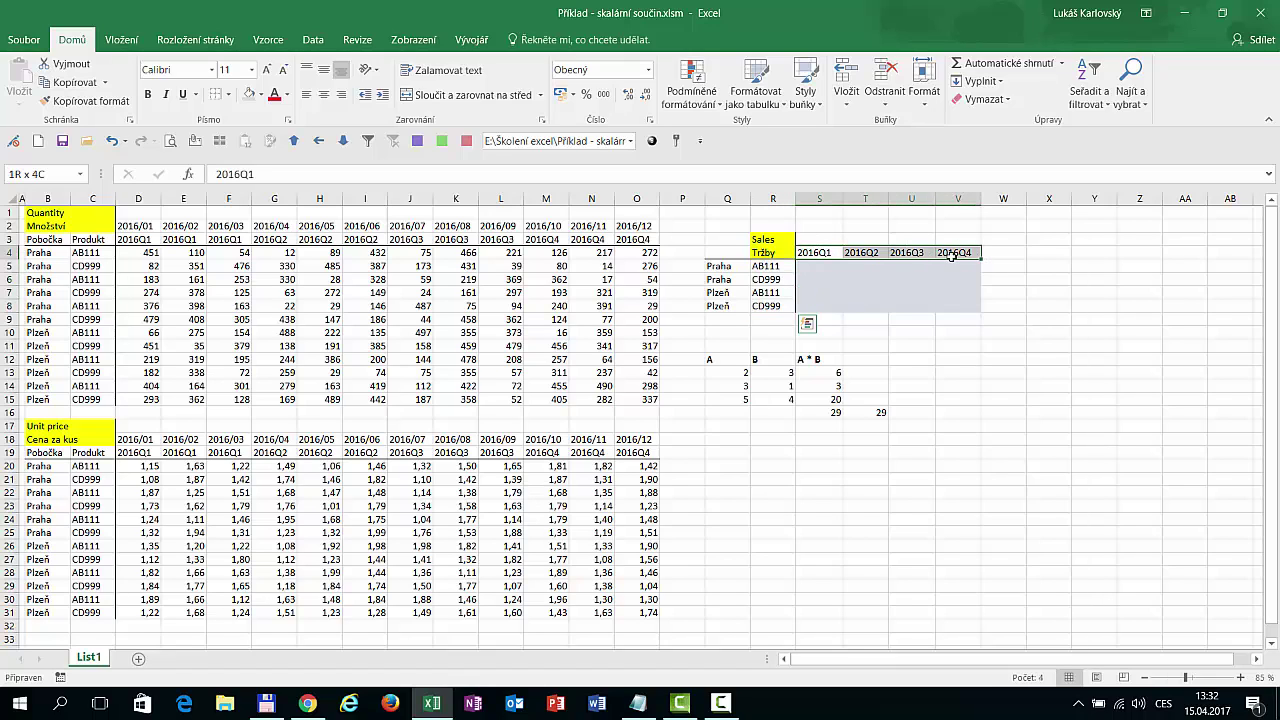
left_click(818, 266)
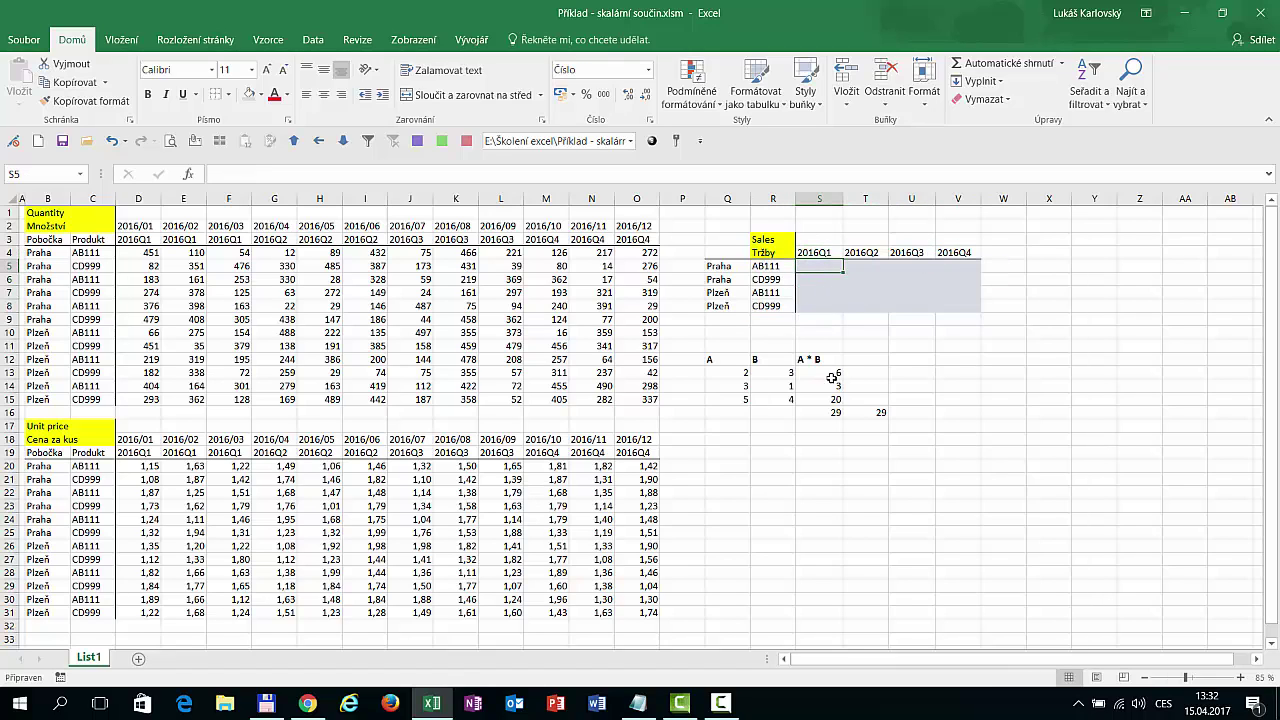
- In S5, start =SOUČIN.SKALÁRNÍ(($B$4:$B$15=$Q5)*( with references locked via F4
type("=")
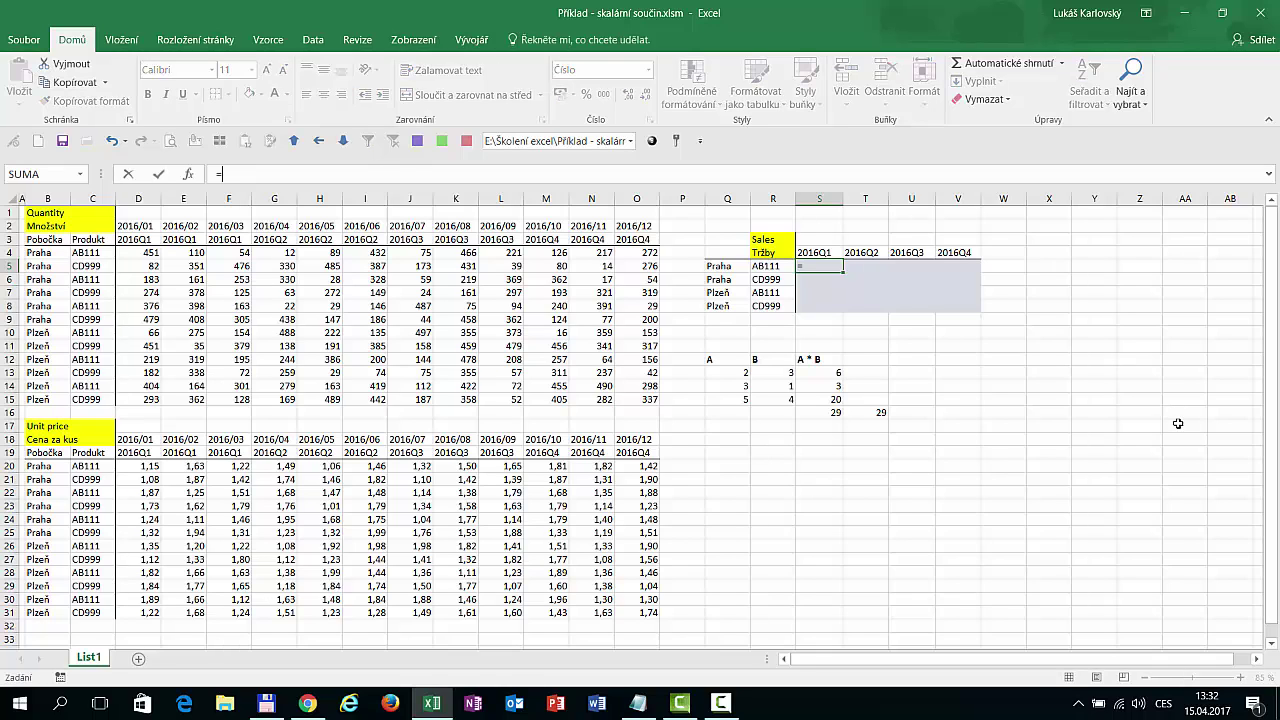
type("s")
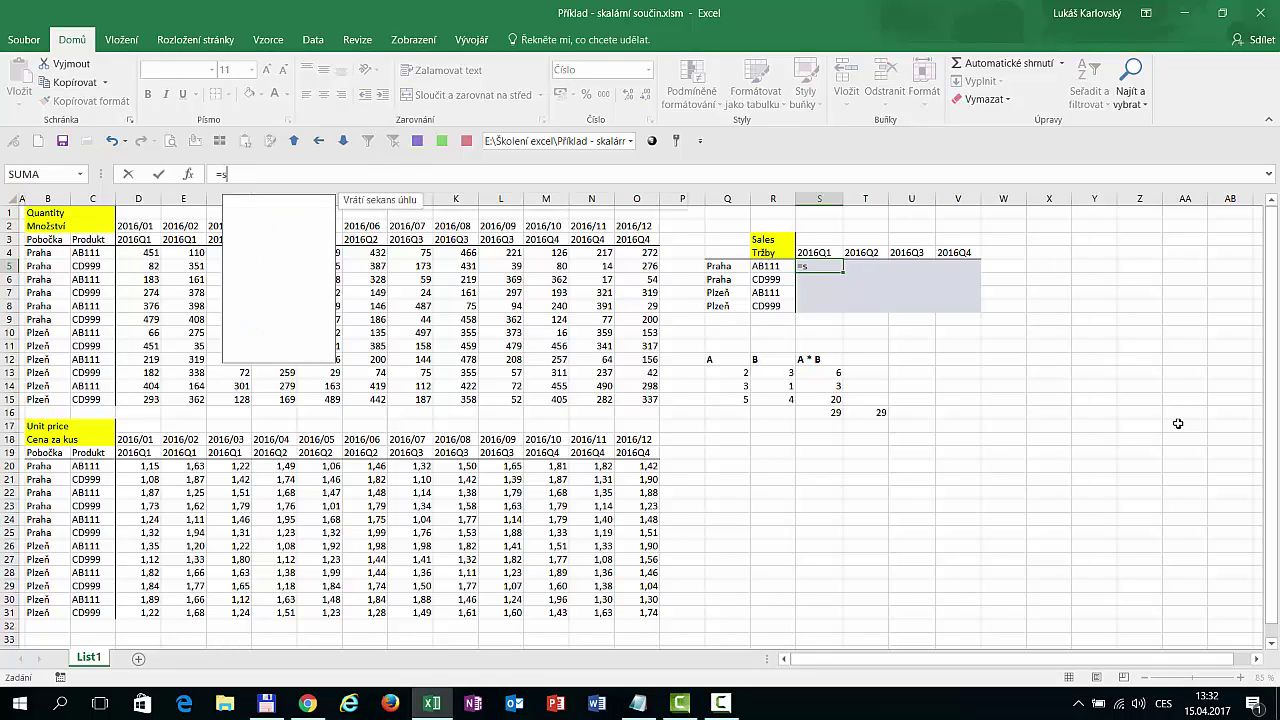
type("ou")
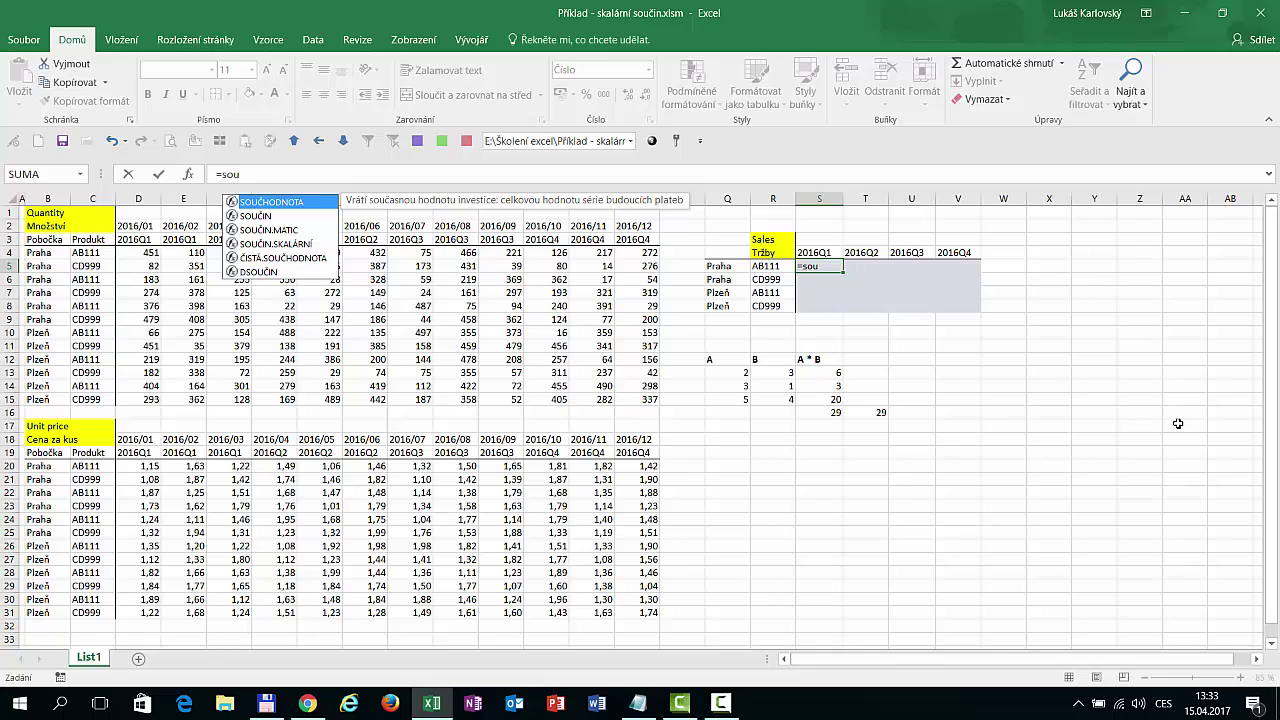
key("Down")
key("Down")
key("Down")
key("Tab")
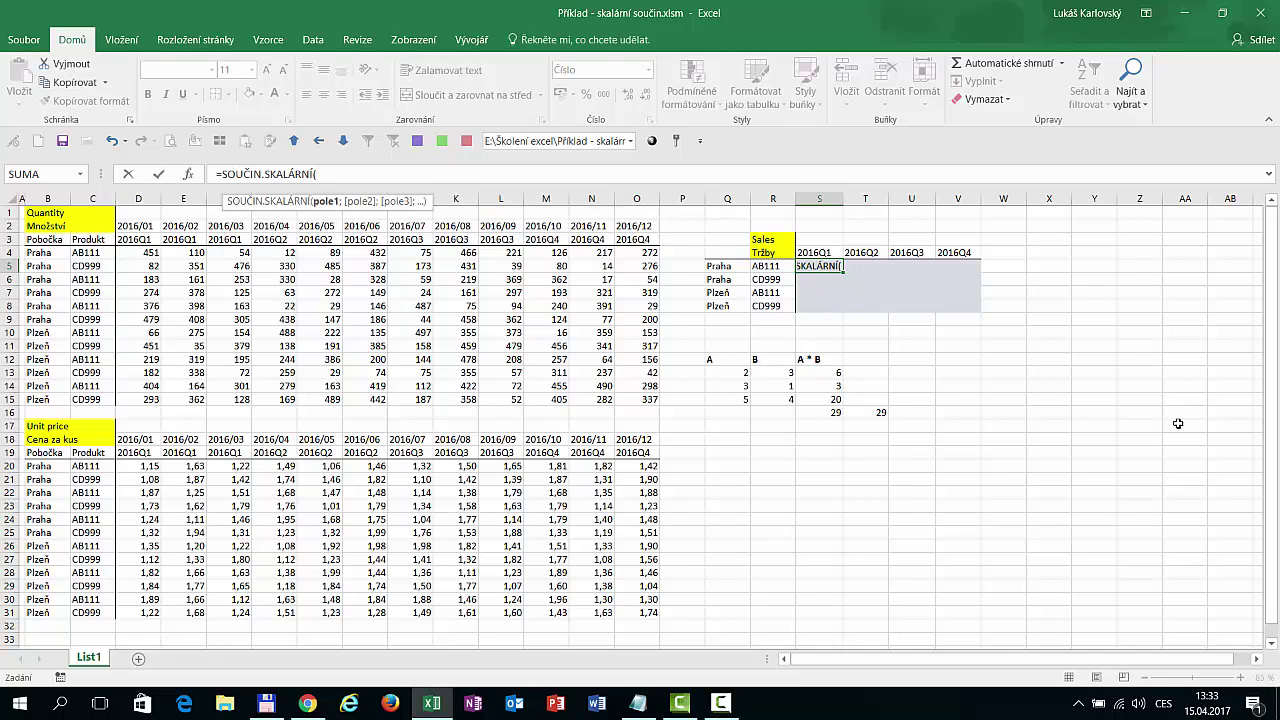
type("(")
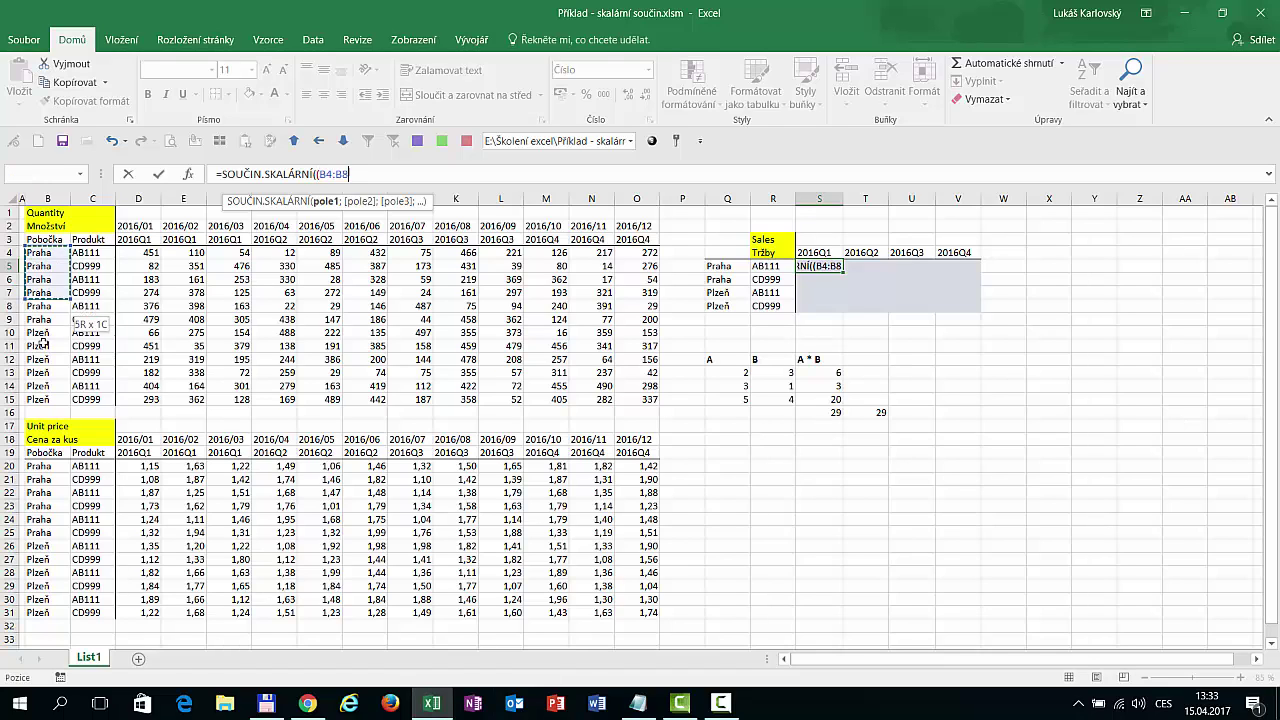
left_click_drag(44, 252, 47, 399)
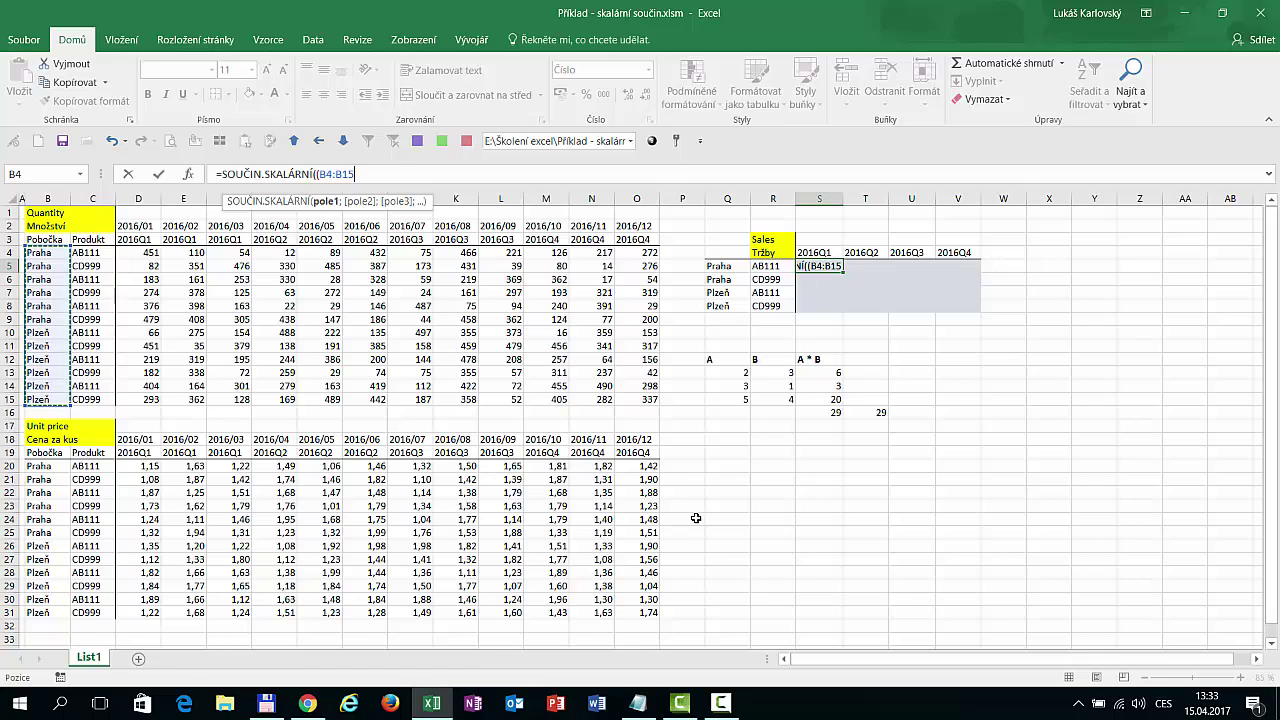
key("F4")
type("$B$15=")
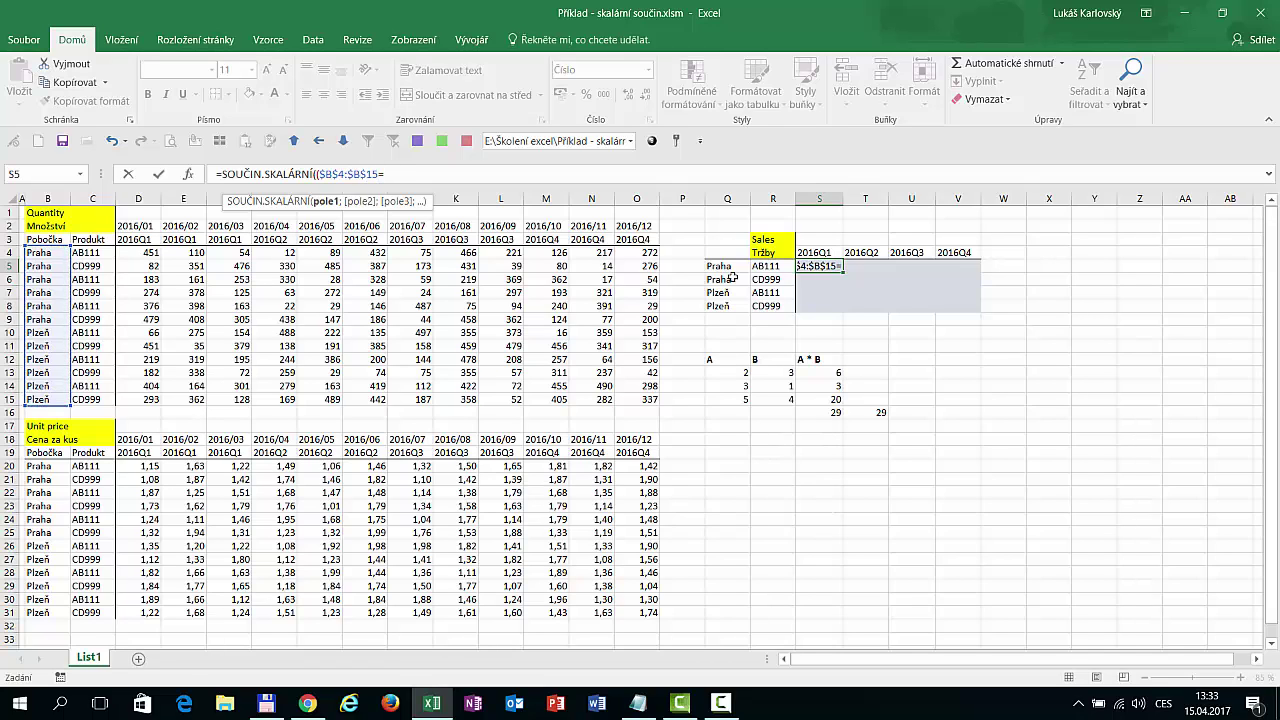
left_click(728, 267)
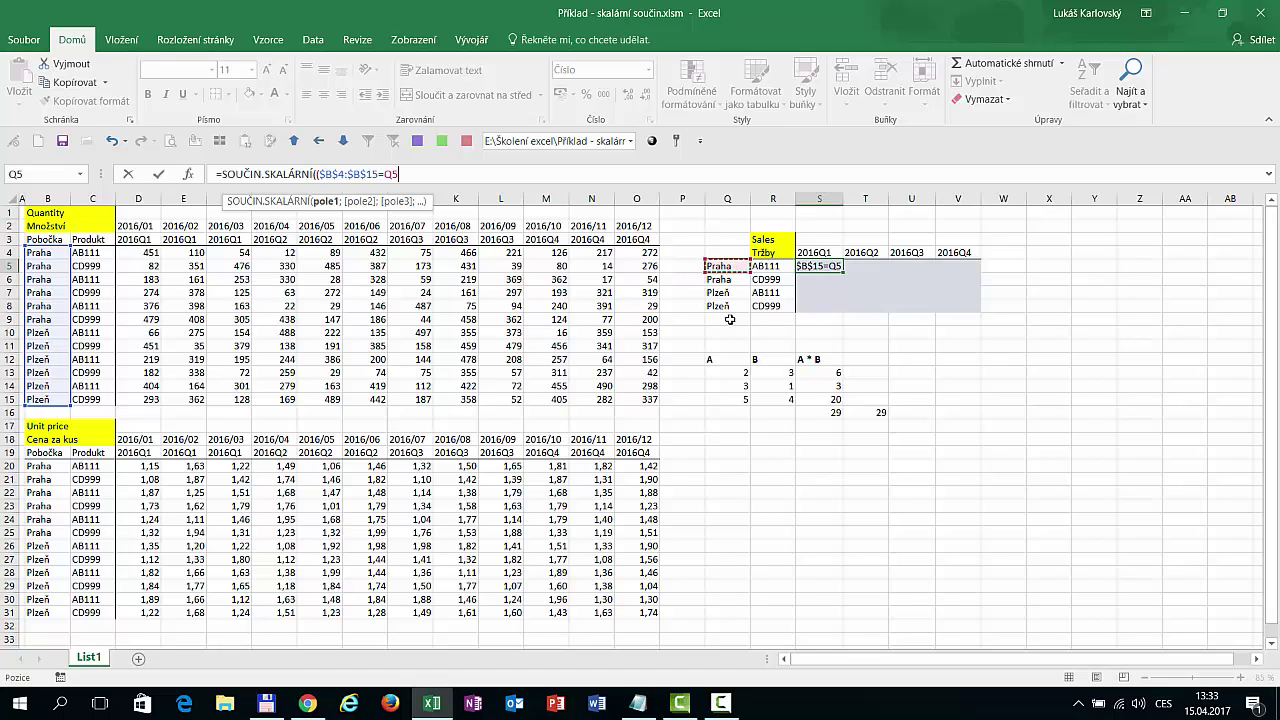
key("F4")
key("F4")
key("F4")
type(")")
type("*")
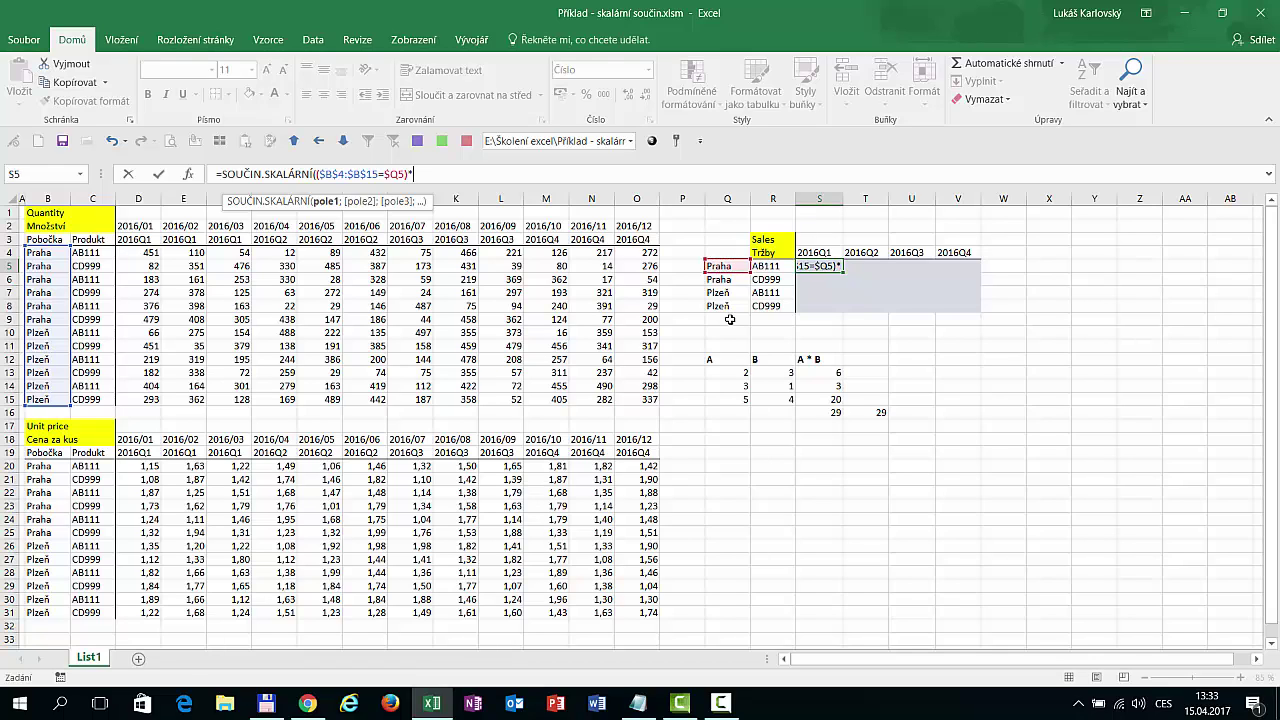
type("(")
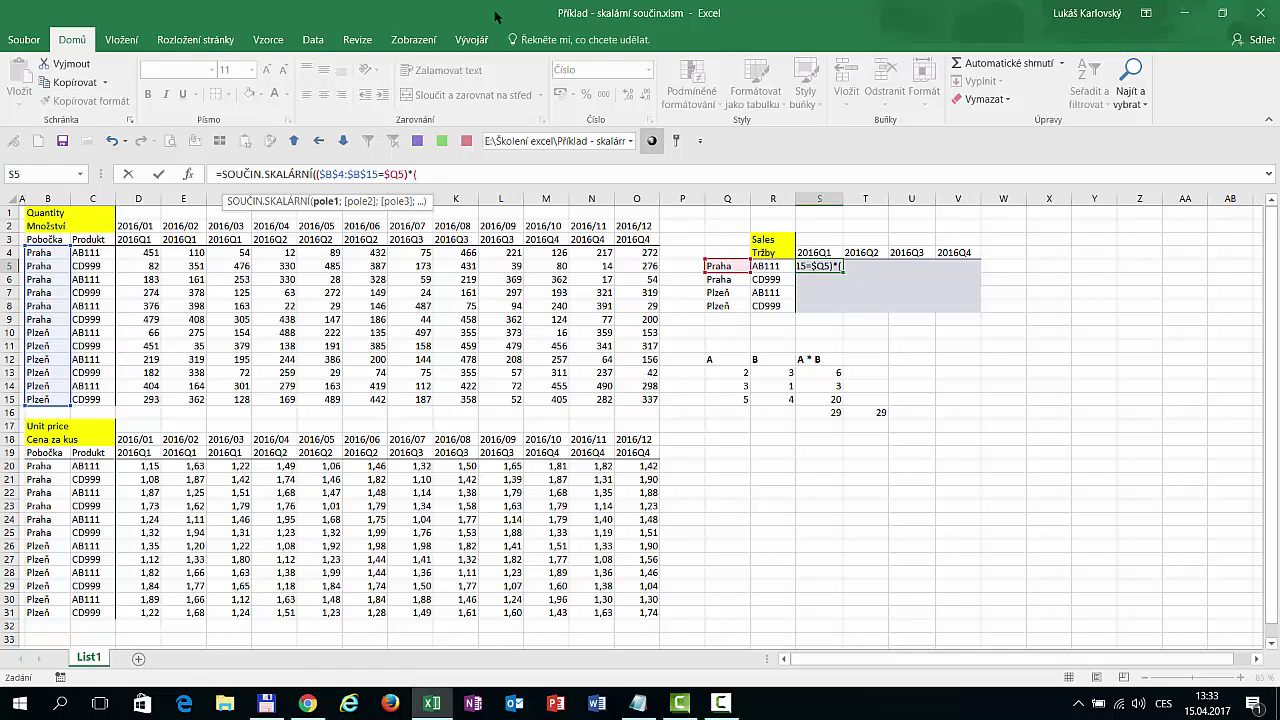
- Add conditions matching products $C$4:$C$15 to $R5 and quarter labels D3:O3 to S4
left_click_drag(100, 253, 87, 400)
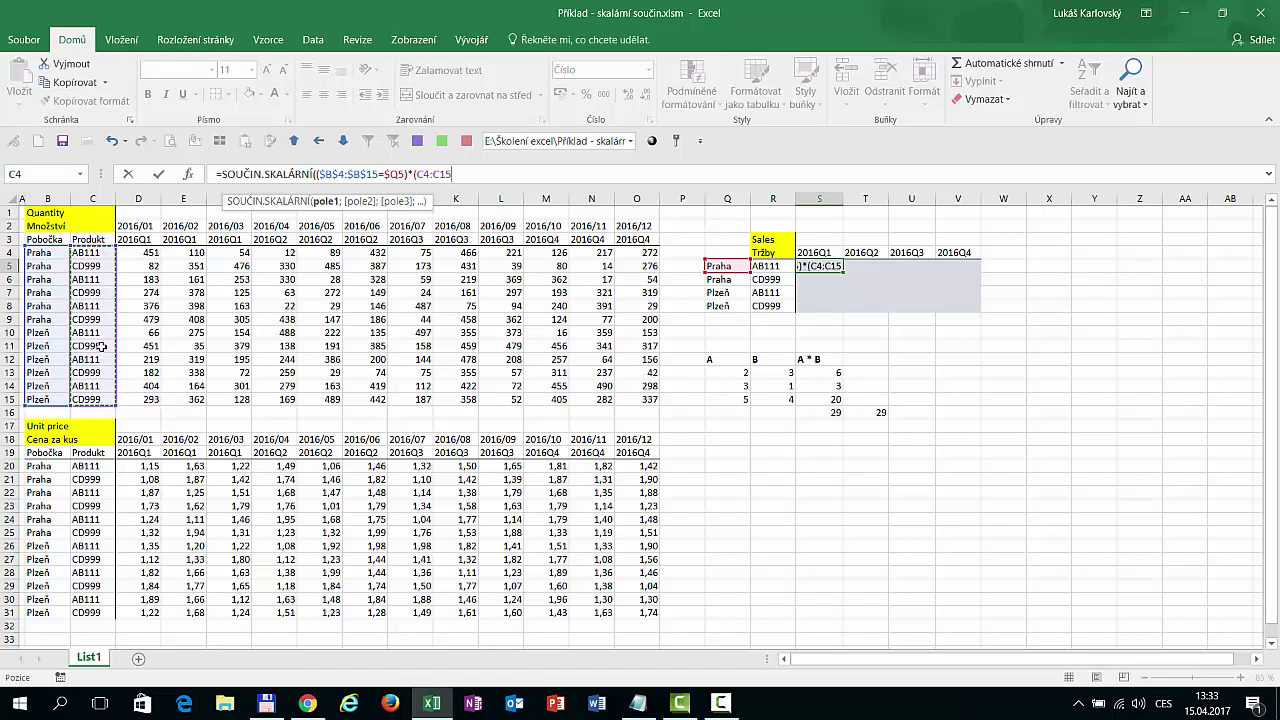
key("F4")
type("$C$15=")
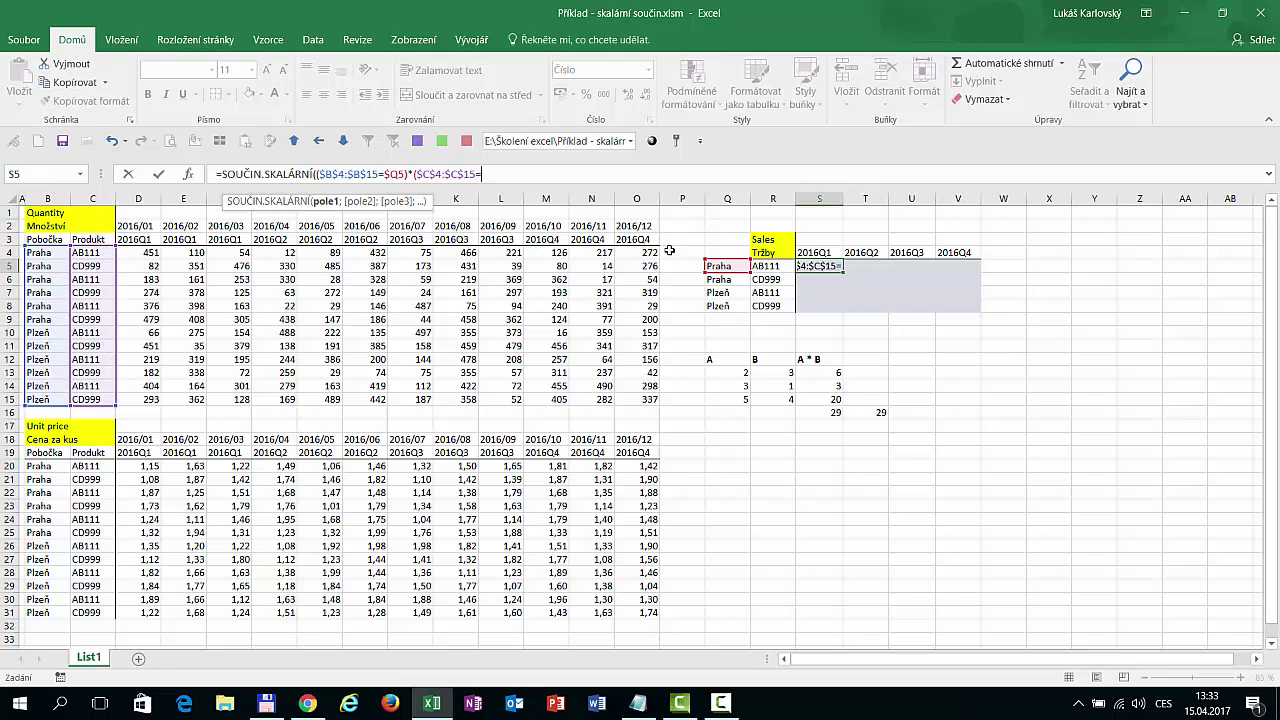
left_click(774, 267)
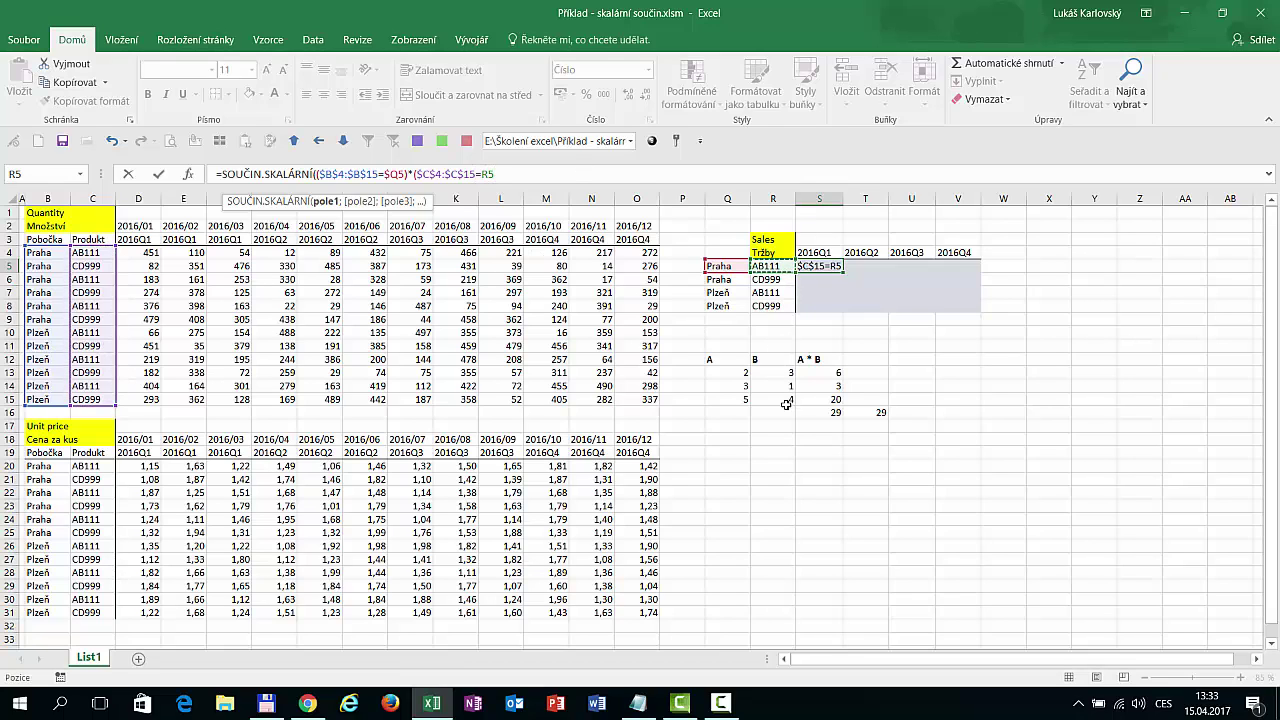
key("F4")
key("F4")
key("F4")
type("$R5)*")
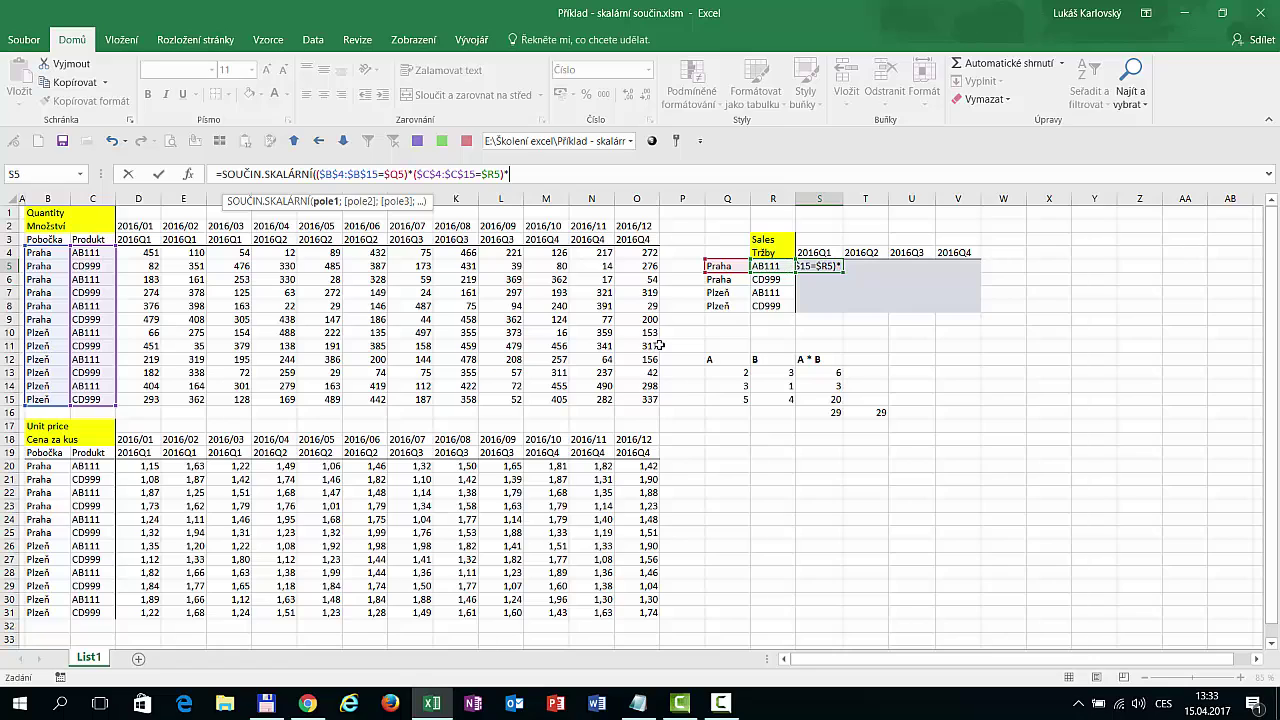
type("(")
left_click_drag(140, 240, 636, 239)
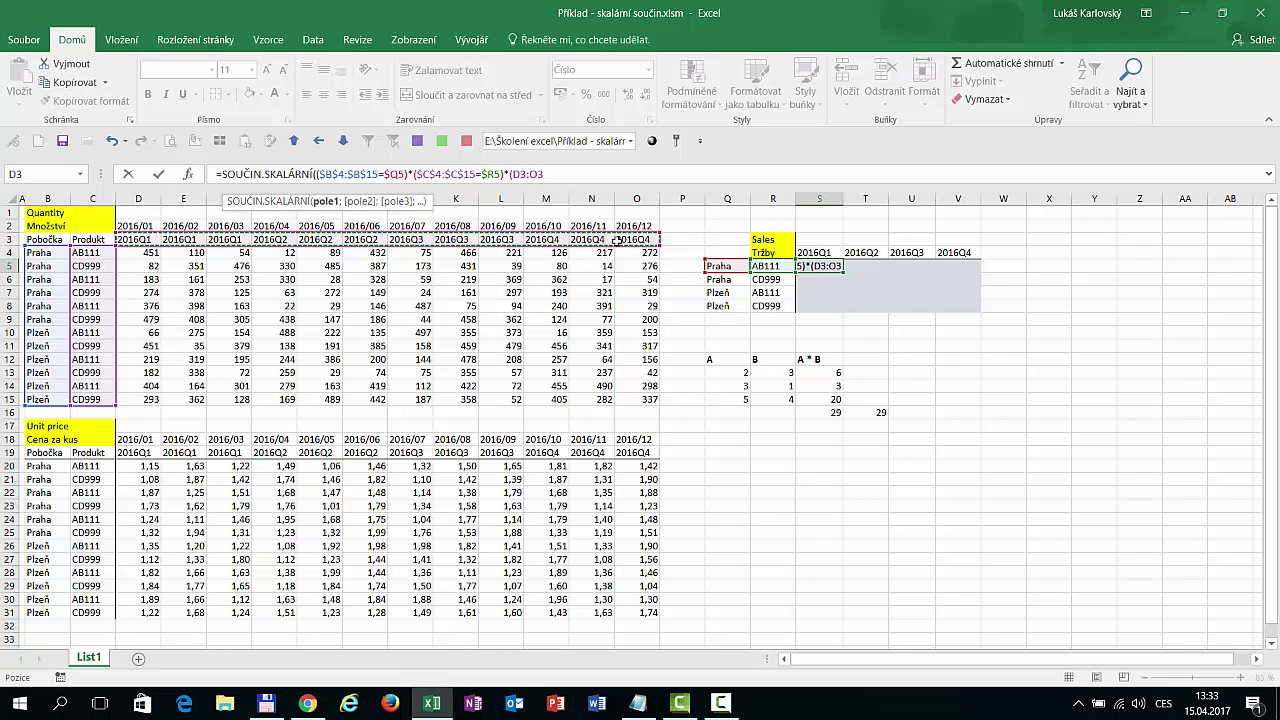
key("F4")
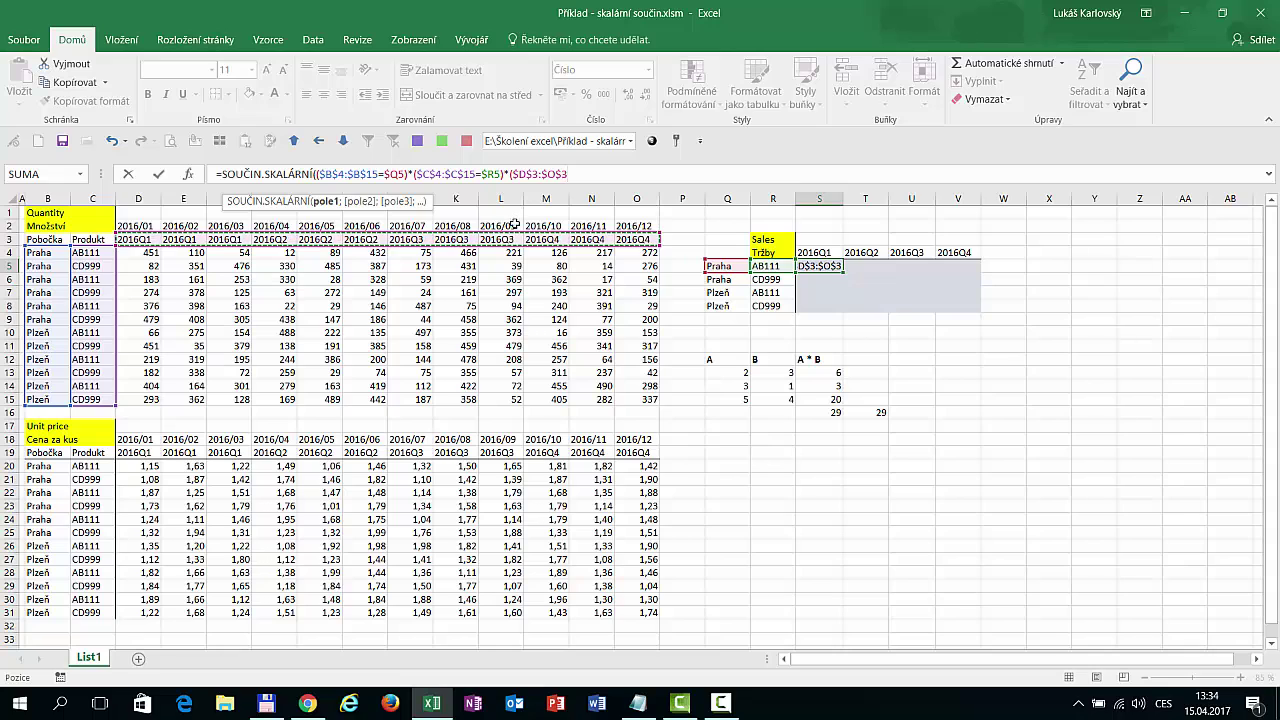
type("=")
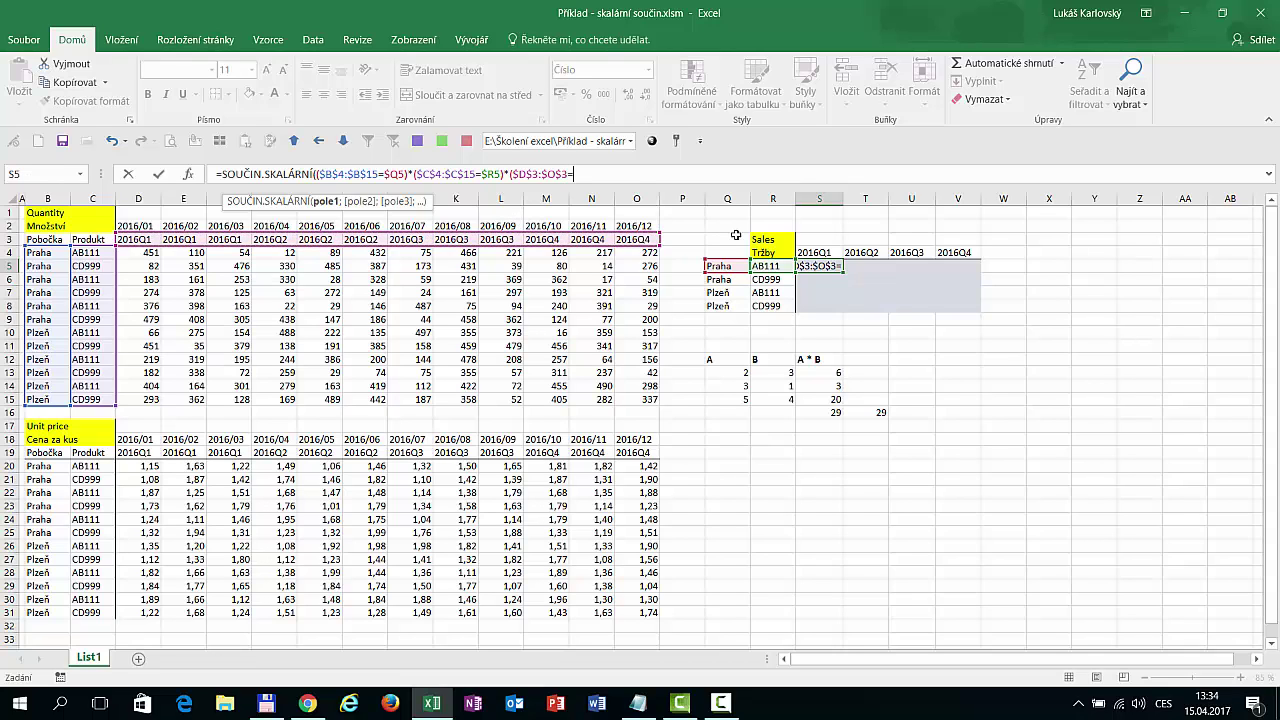
left_click(815, 252)
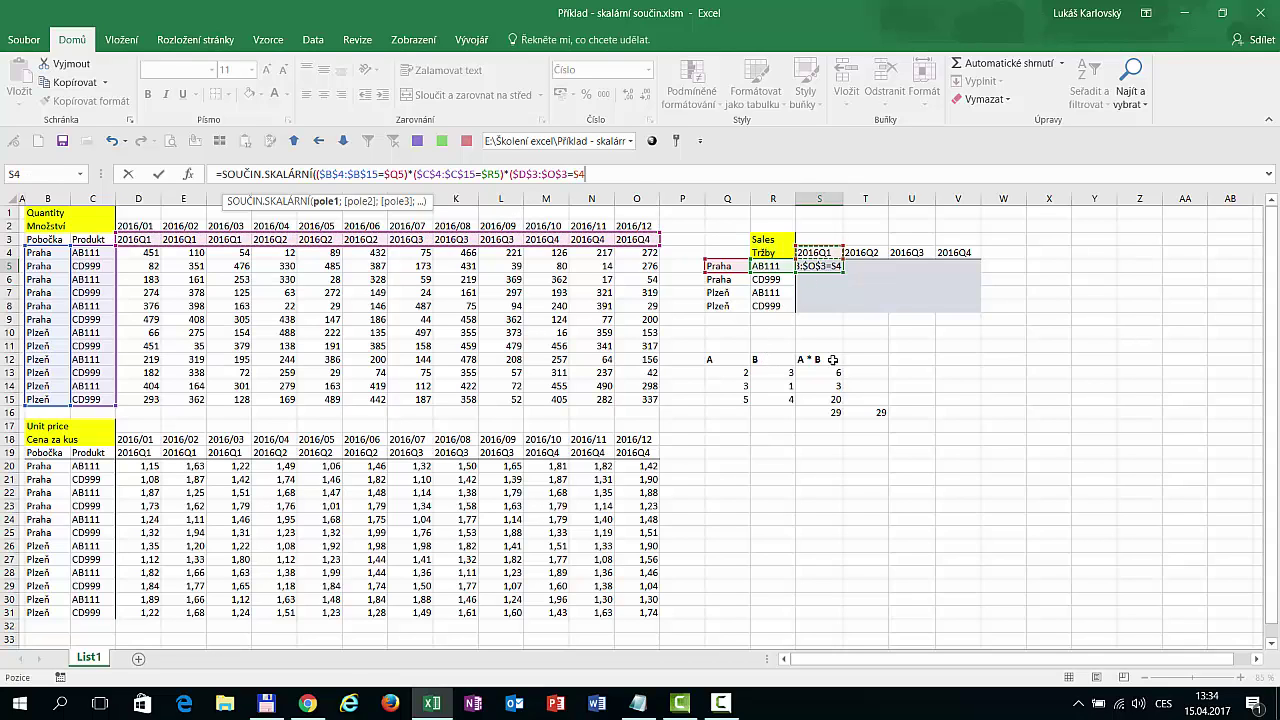
key("F4")
key("F4")
type(")*")
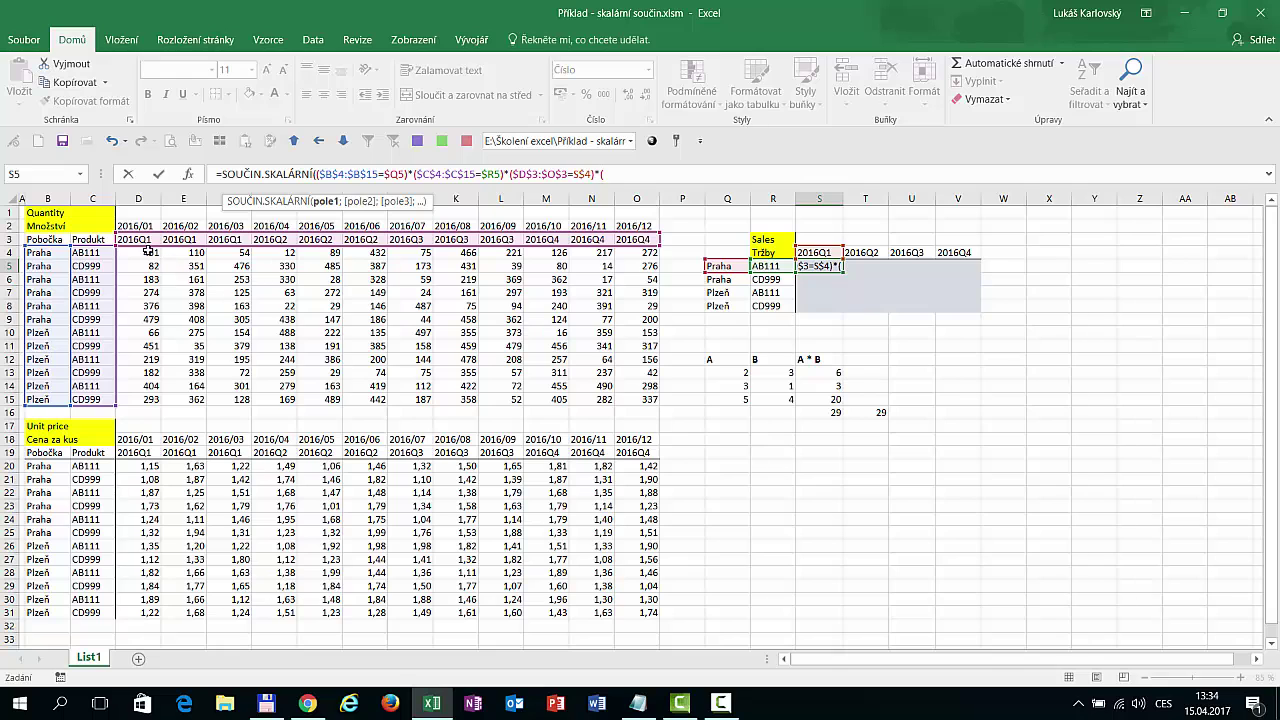
- Multiply by quantities $D$4:$O$15, confirm, and fill the formula across S5:V8, giving 2 149
left_click_drag(150, 254, 645, 399)
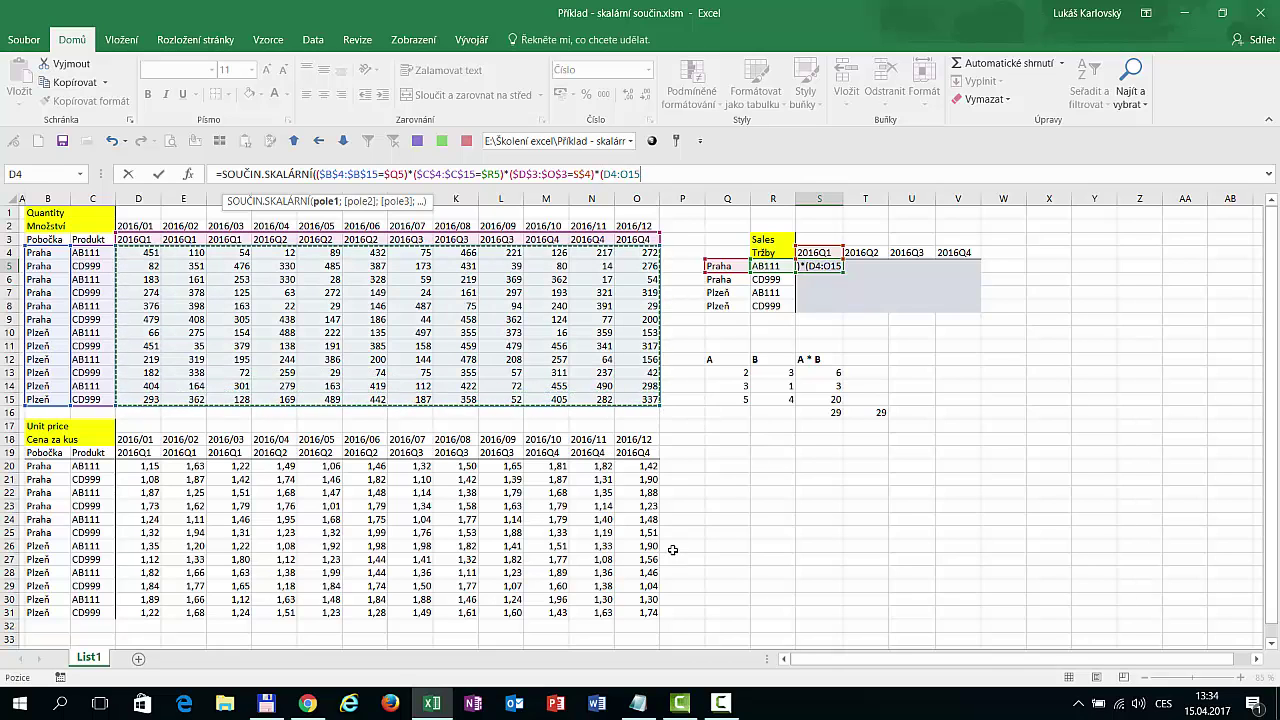
key("F4")
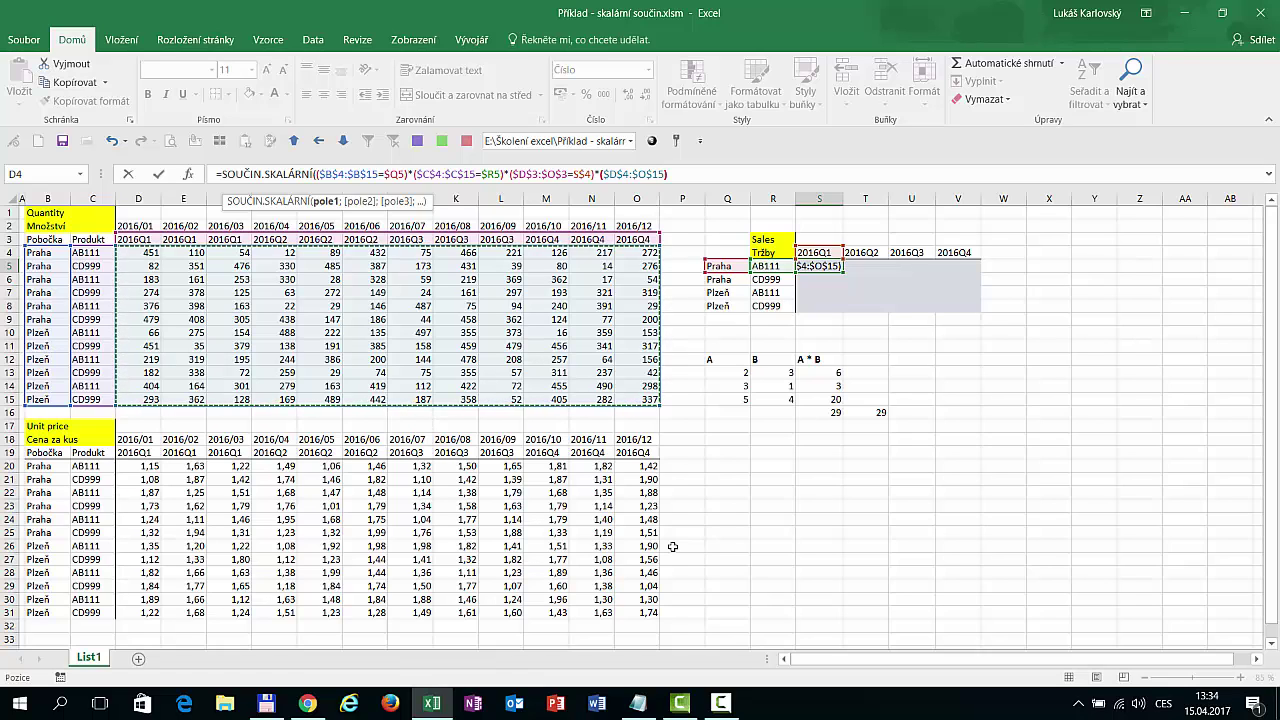
type(")")
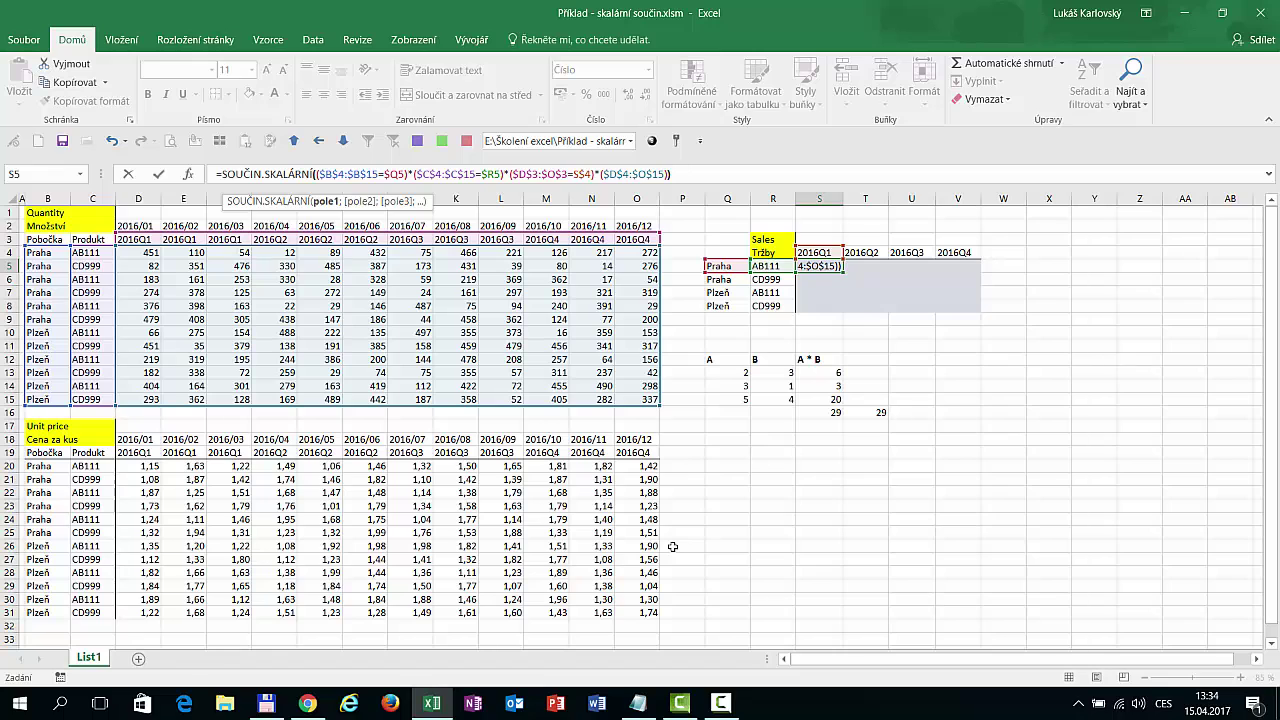
key("Return")
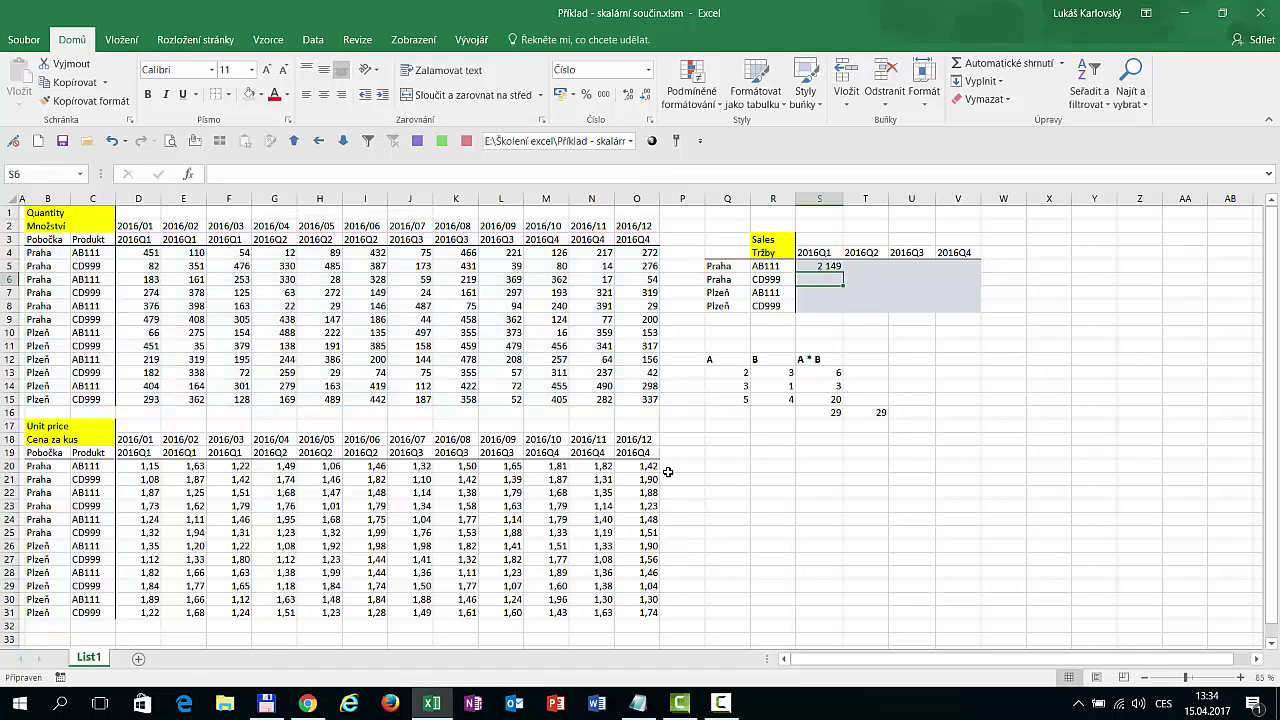
left_click_drag(815, 266, 965, 305)
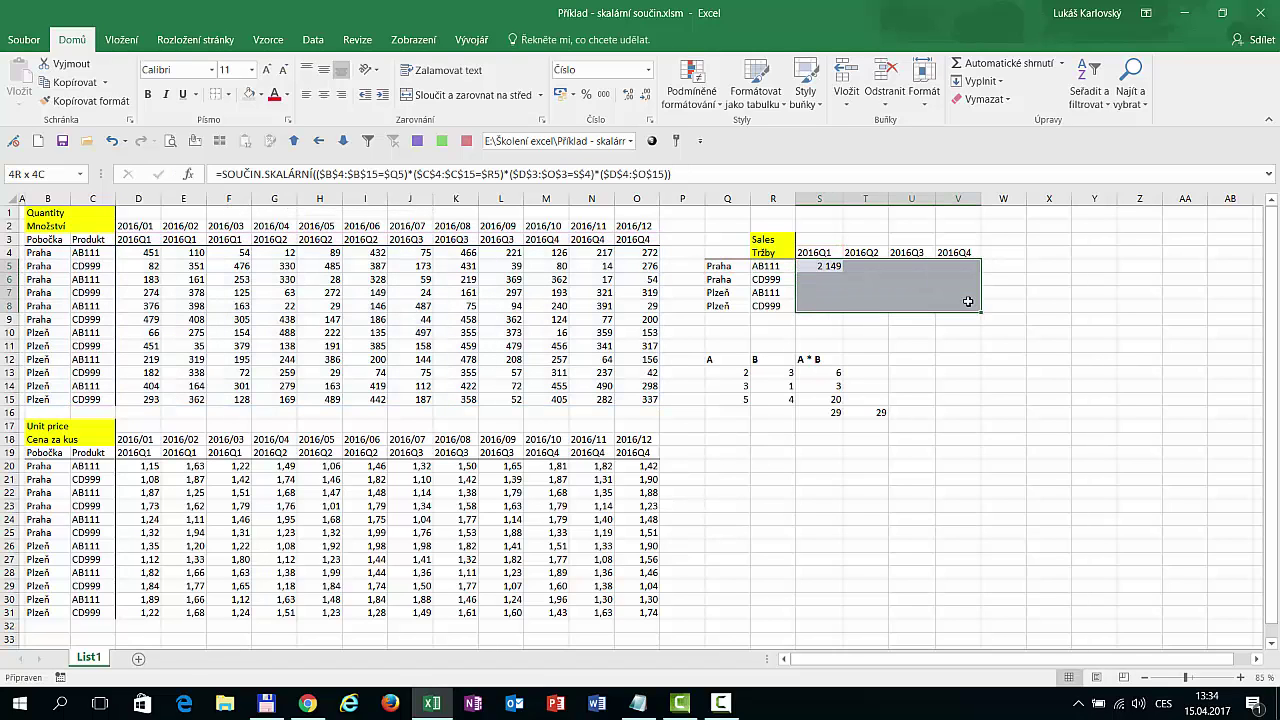
key("F2")
key("ctrl+Return")
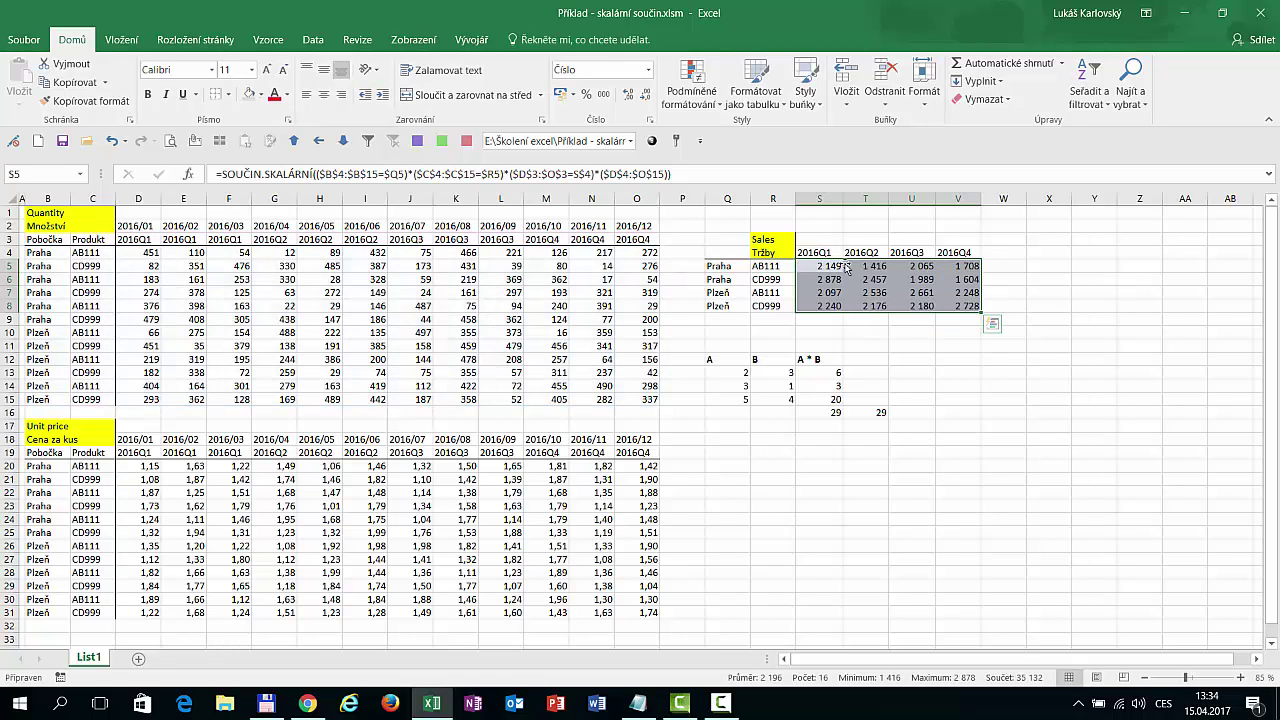
left_click(818, 265)
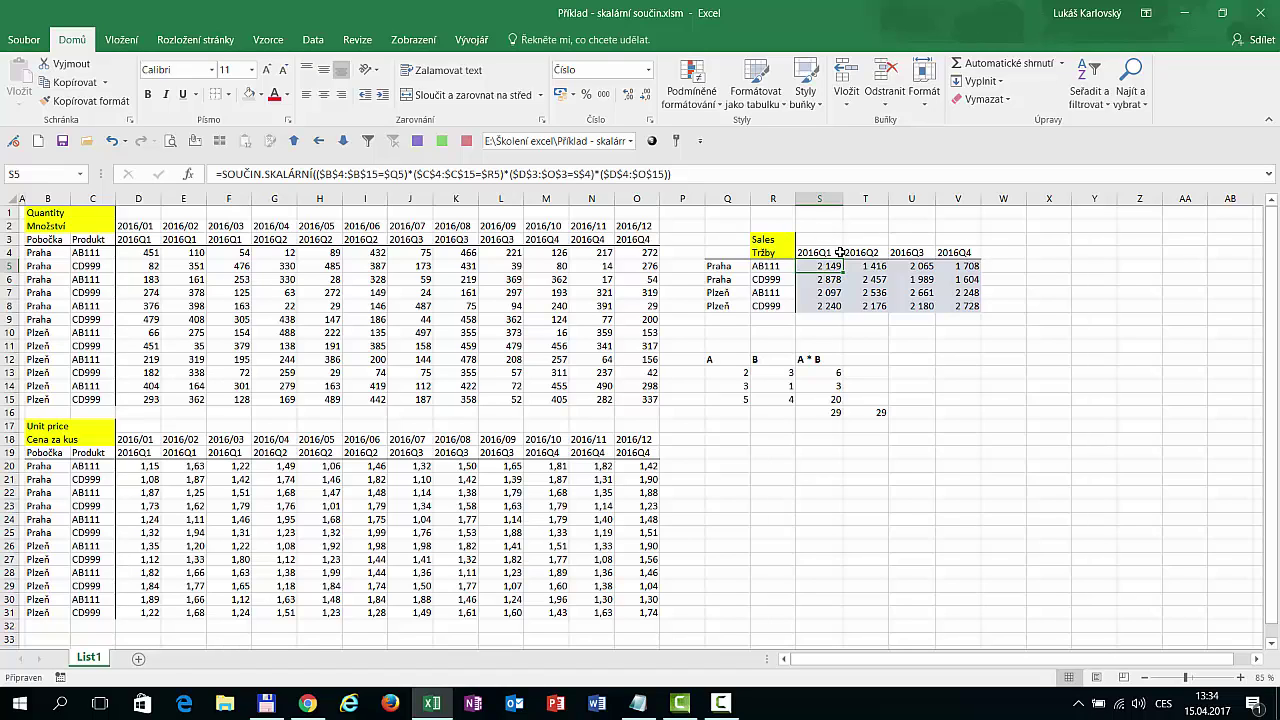
- Add a second array to the S5 formula matching price-table branches $B$20:$B$31 to $Q5
left_click(674, 175)
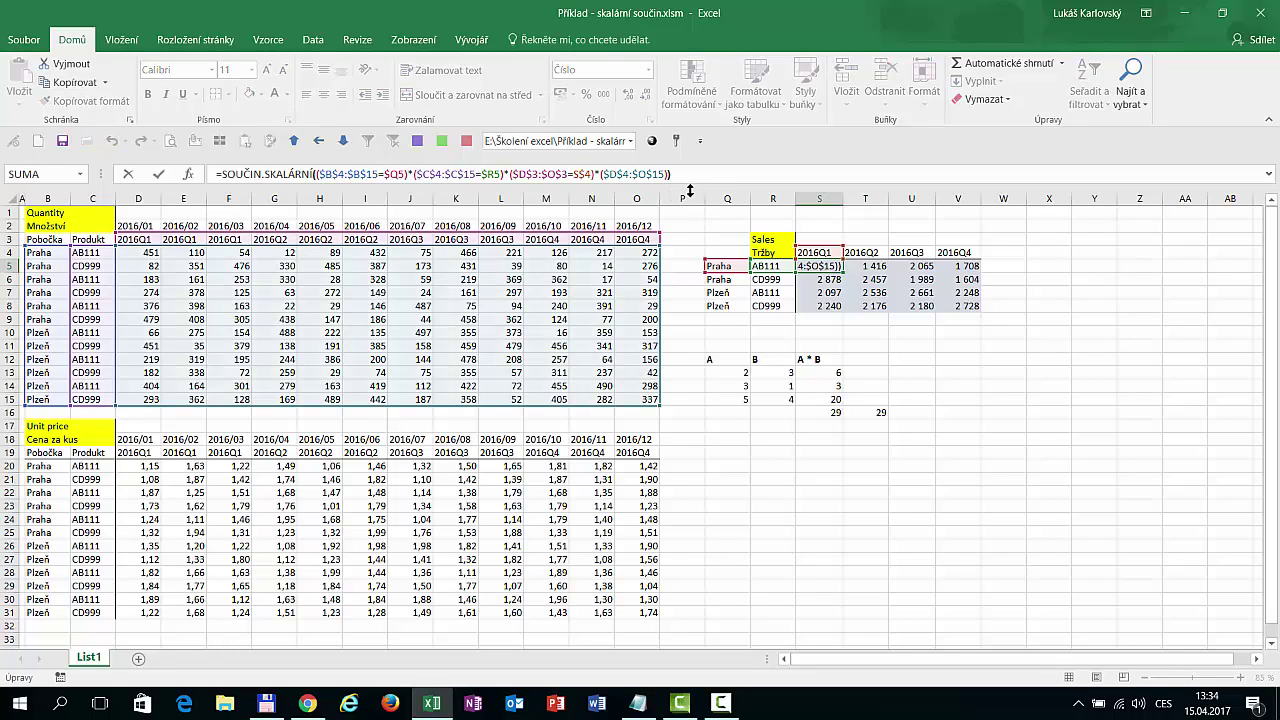
type(";")
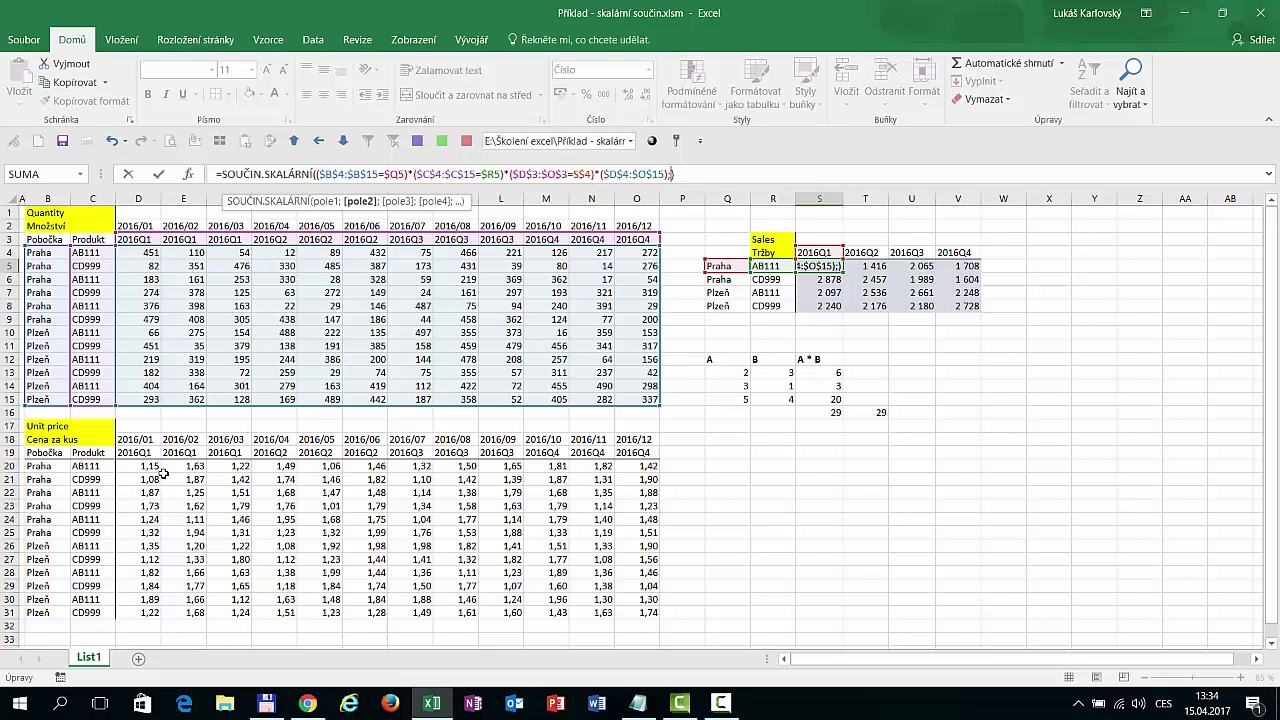
left_click_drag(40, 466, 33, 617)
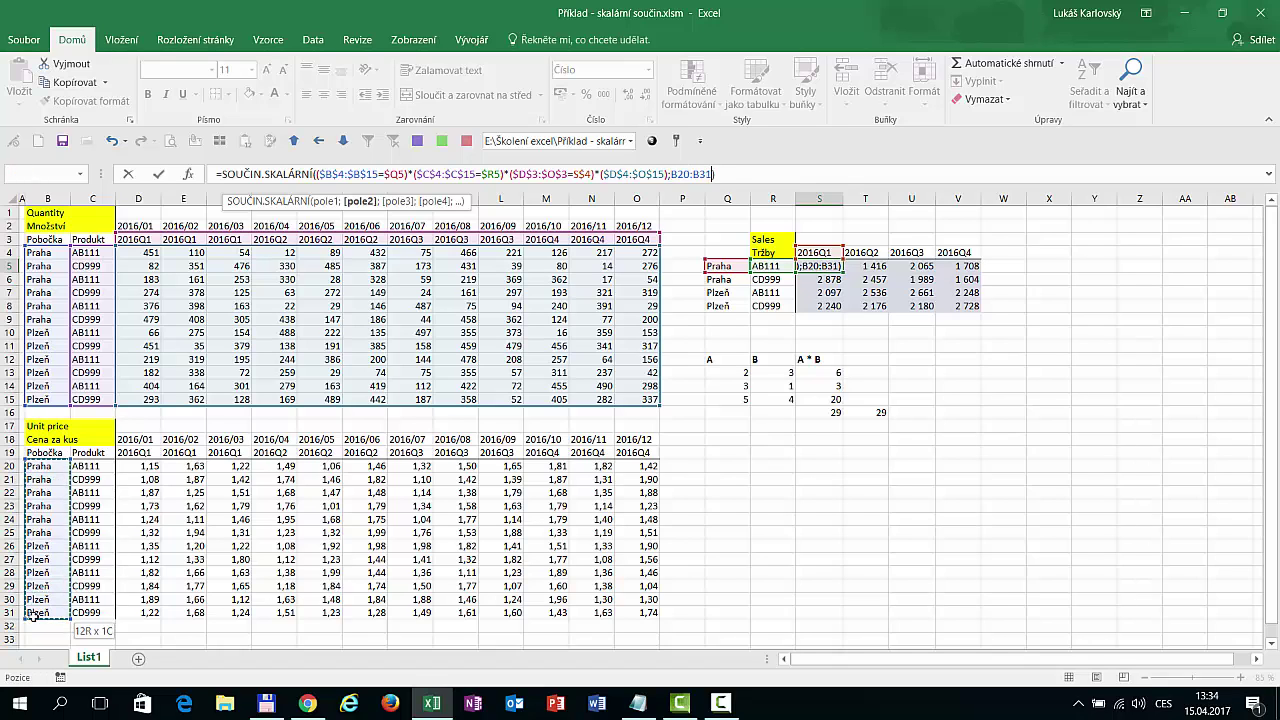
key("F4")
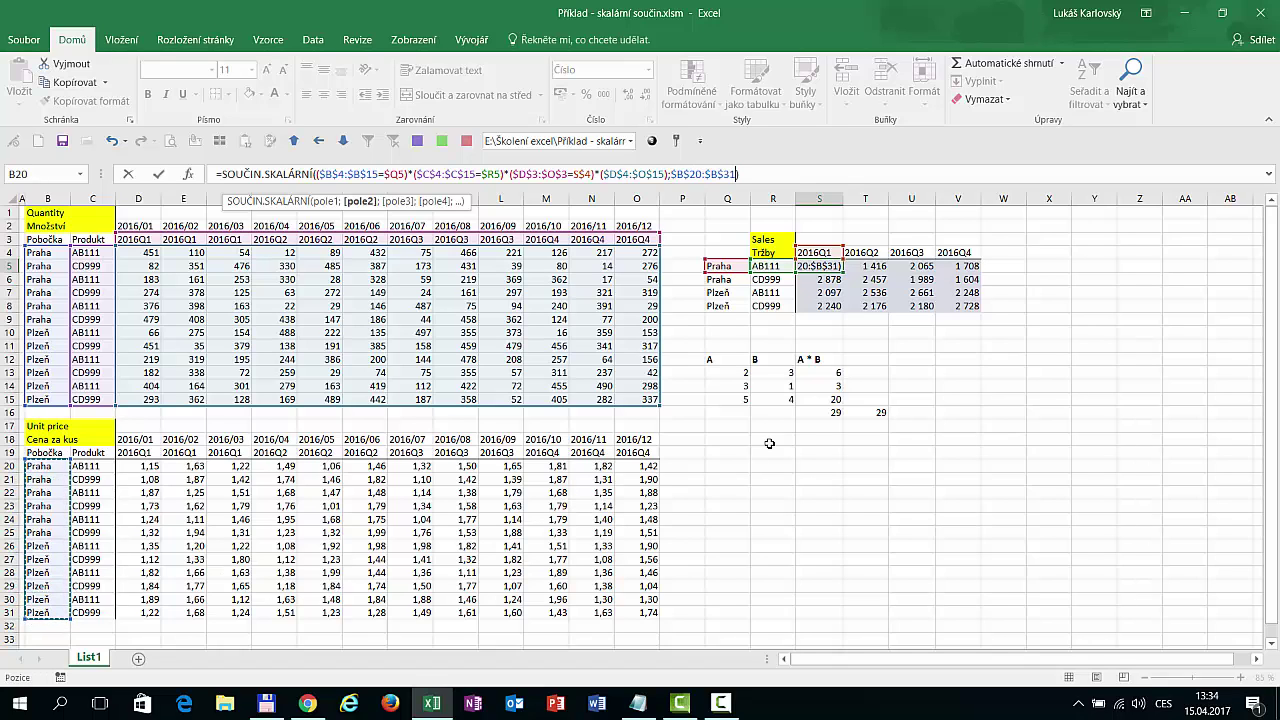
key("F2")
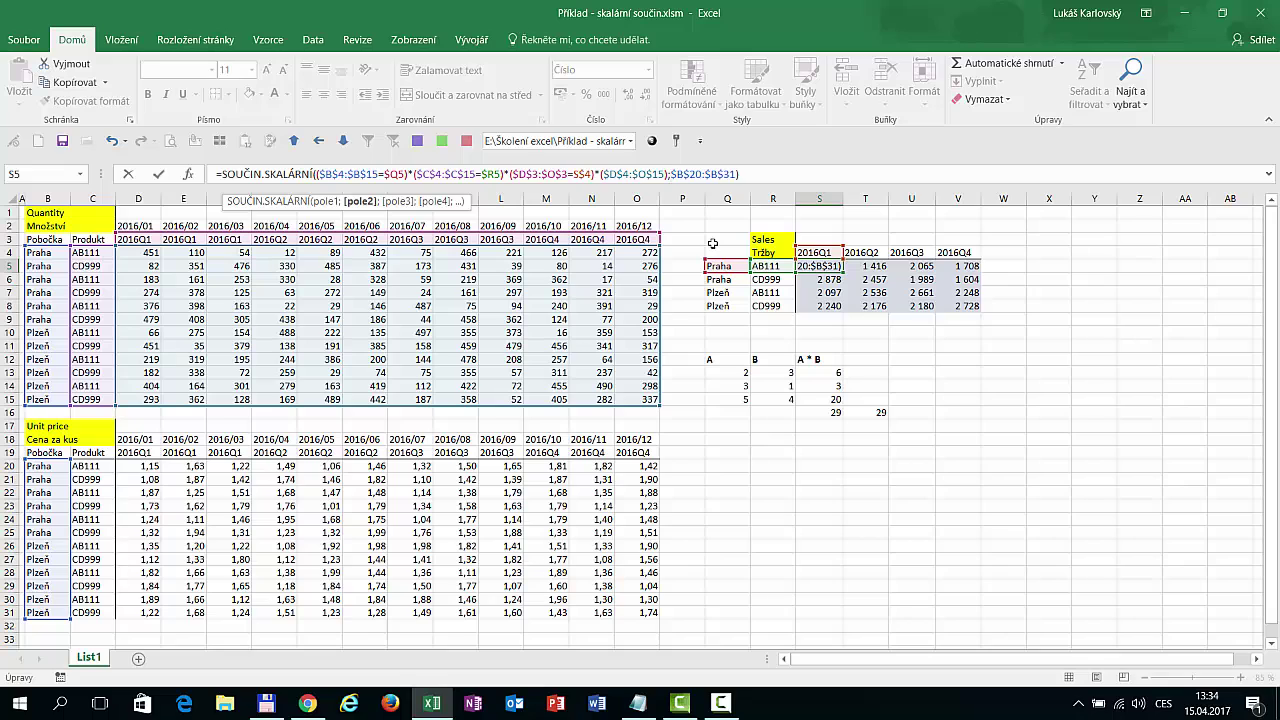
type("(")
type("=")
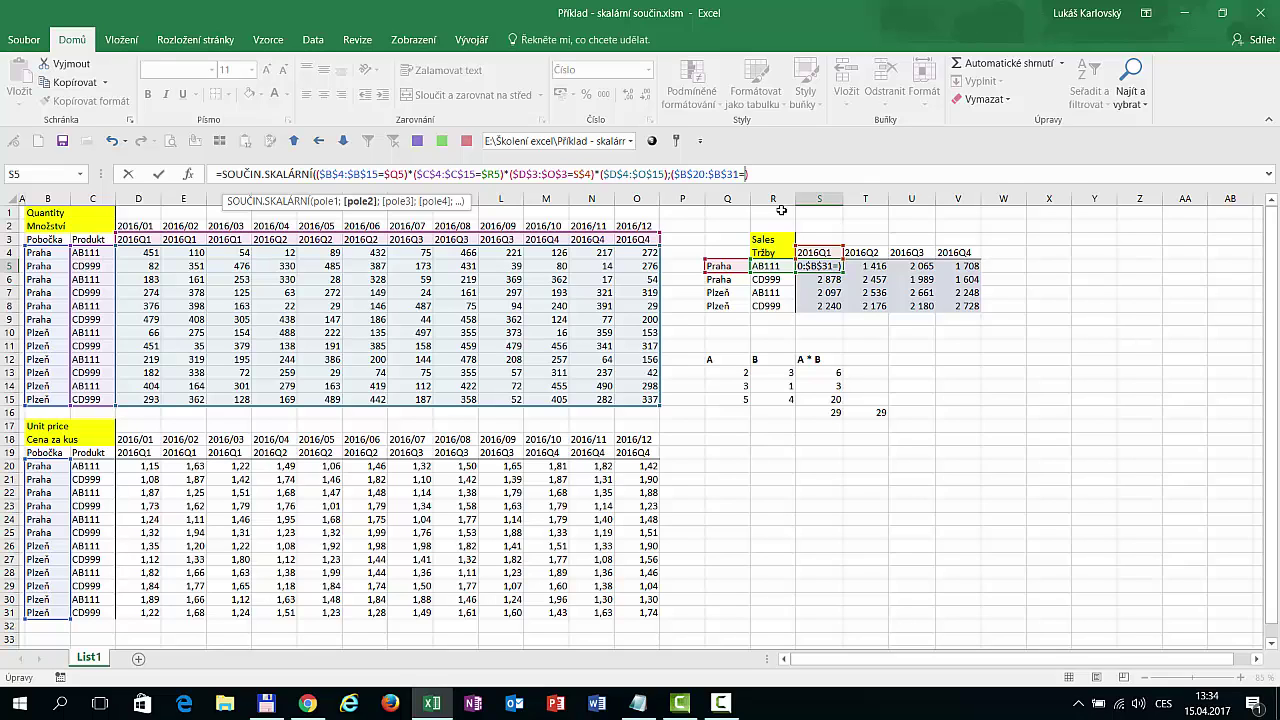
left_click(721, 264)
key("F4")
key("F4")
key("F4")
type(";")
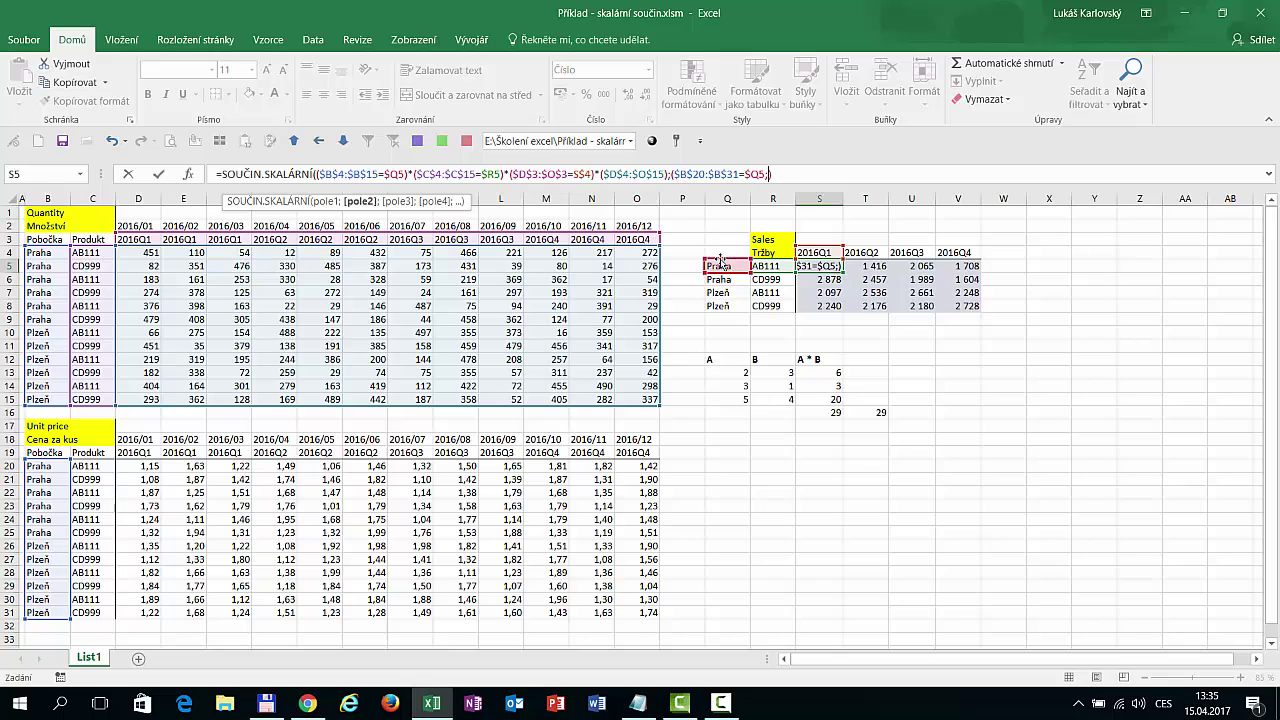
key("BackSpace")
type(")")
type("*(")
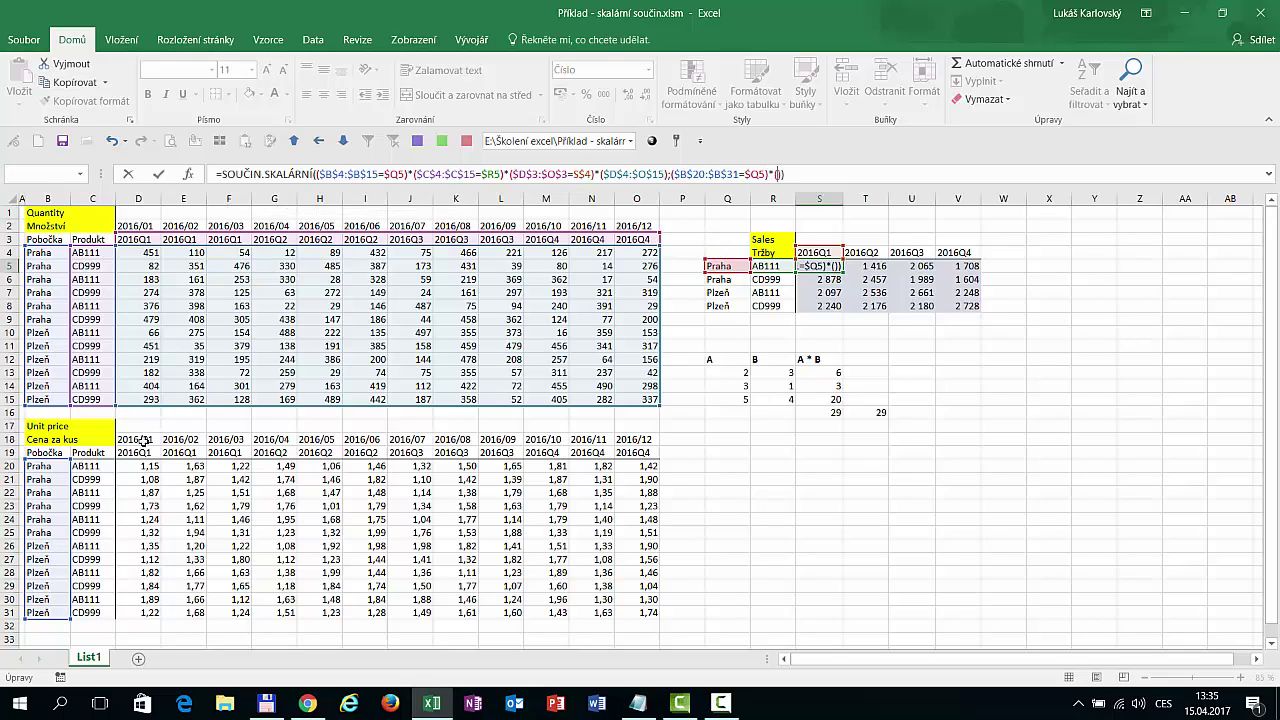
- Add the condition matching price-table products $C$20:$C$31 to $R5
left_click_drag(90, 466, 98, 612)
key("F4")
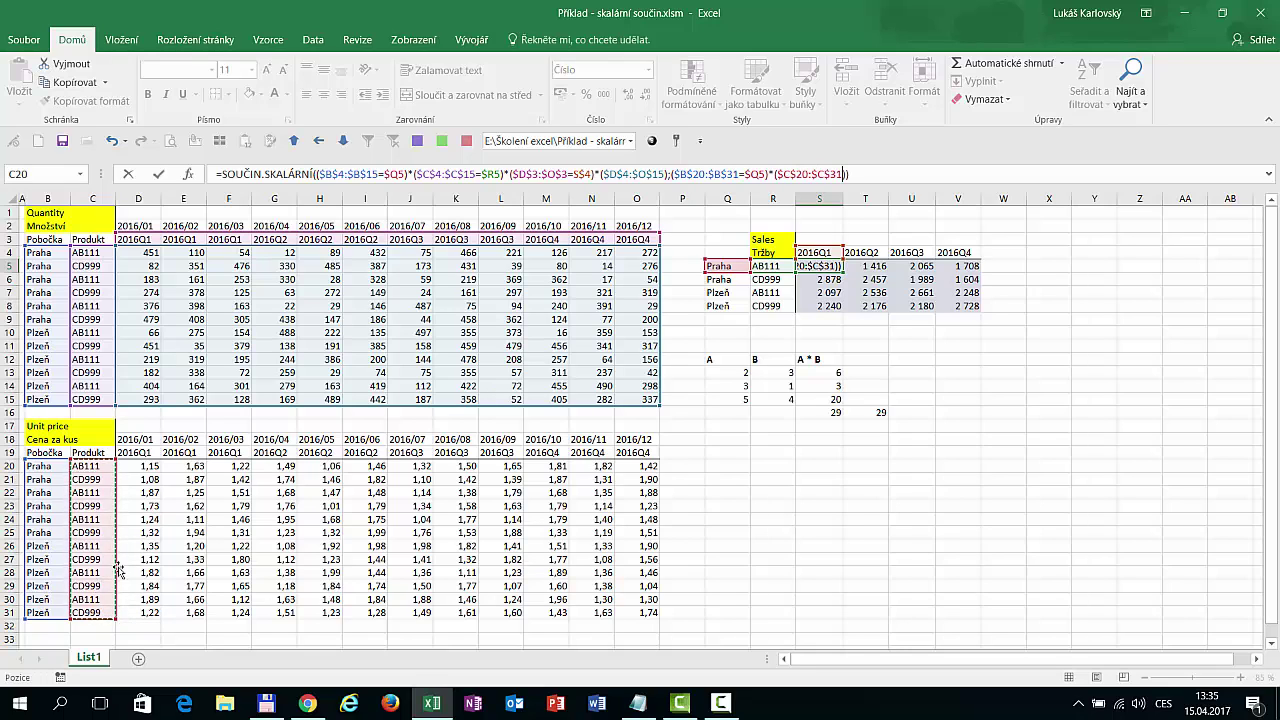
type("=")
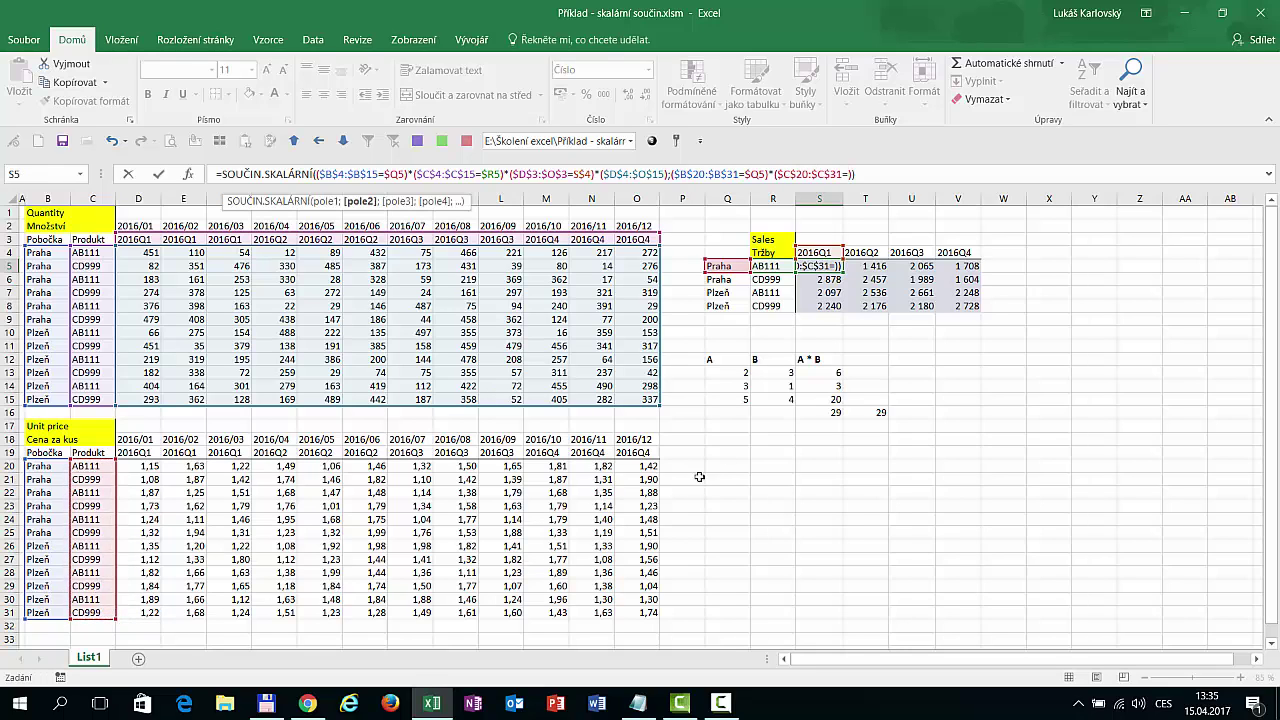
left_click(765, 266)
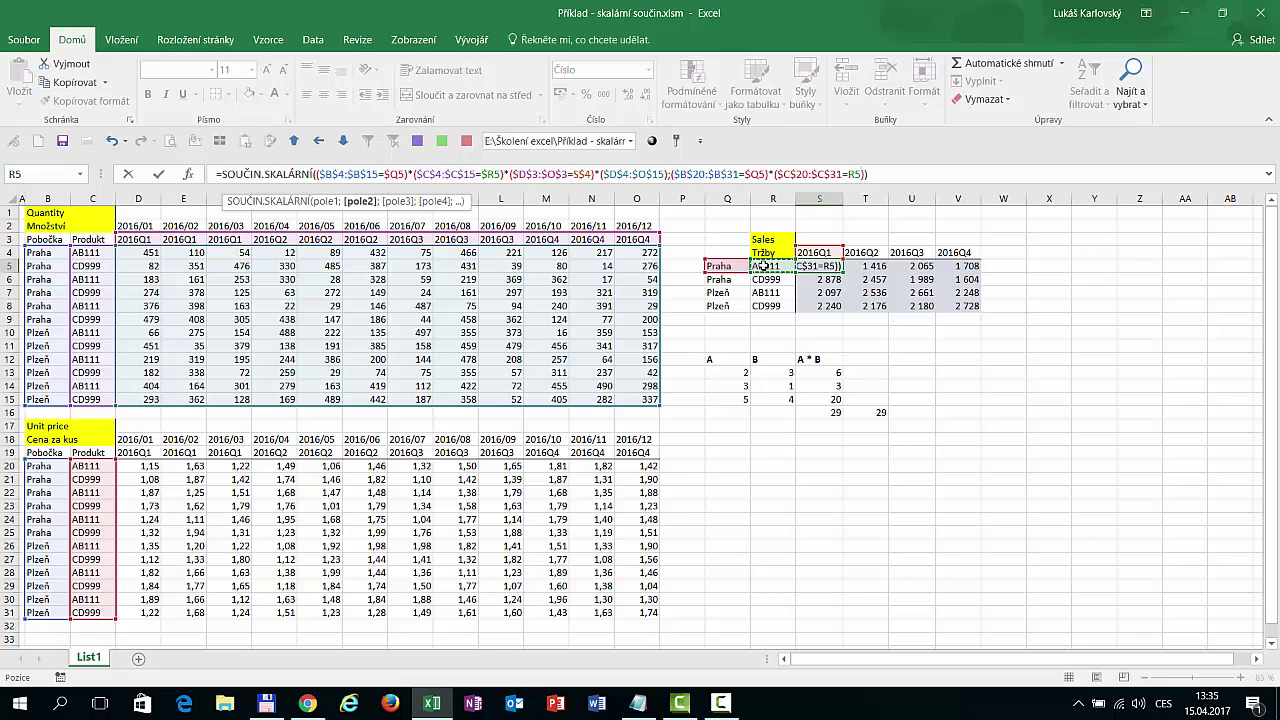
key("F4")
key("F4")
key("F4")
left_click(880, 175)
type("*")
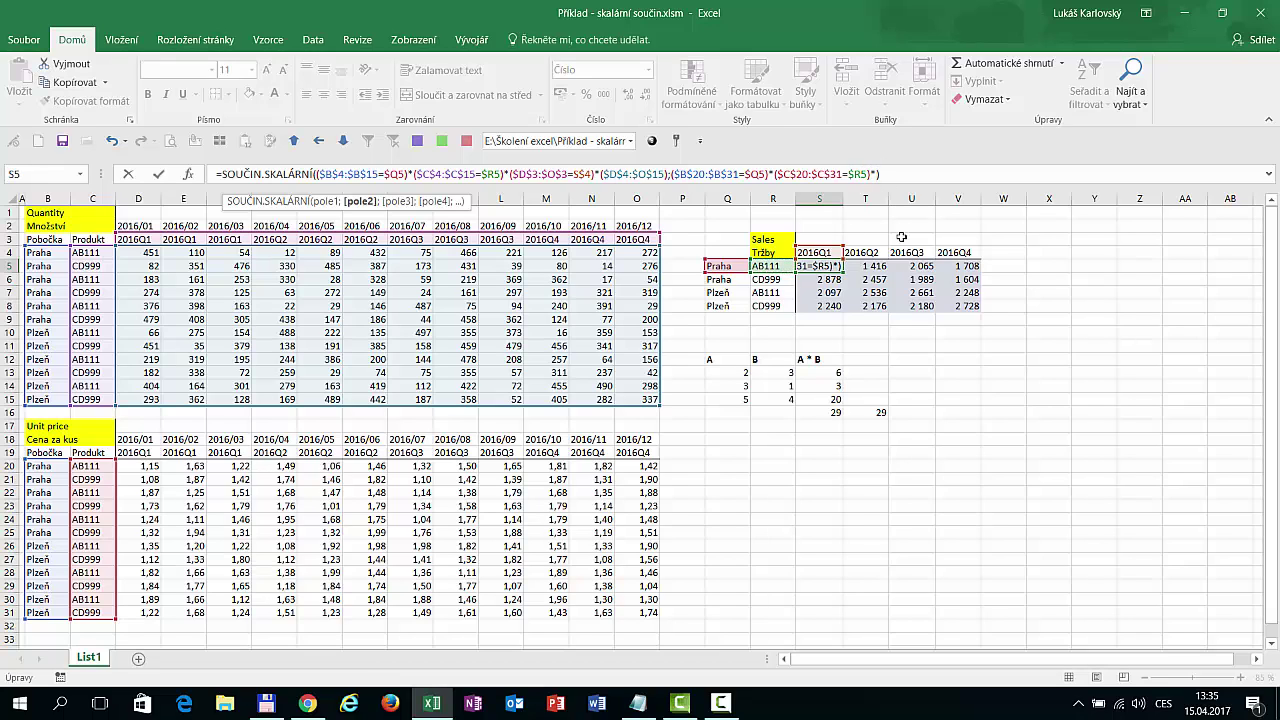
type("(")
- Add the condition matching price quarters $D$19:$O$19 to the S4 heading
left_click_drag(137, 453, 626, 455)
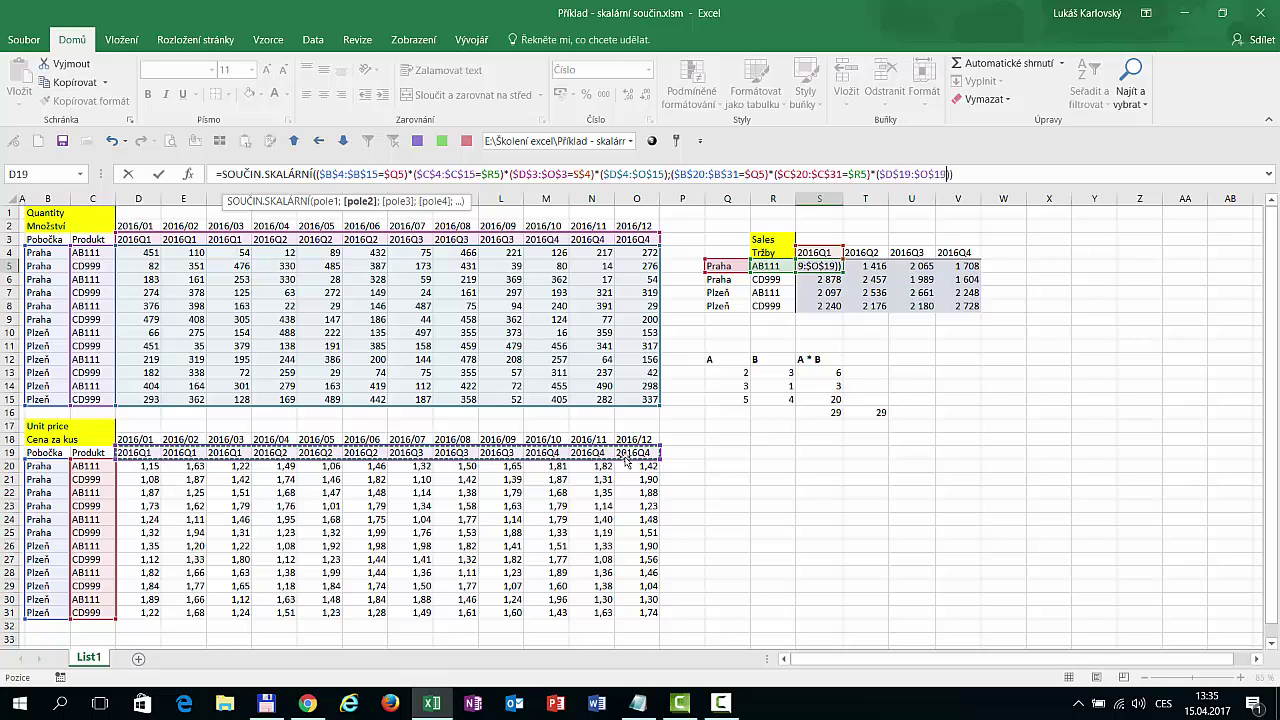
type(")")
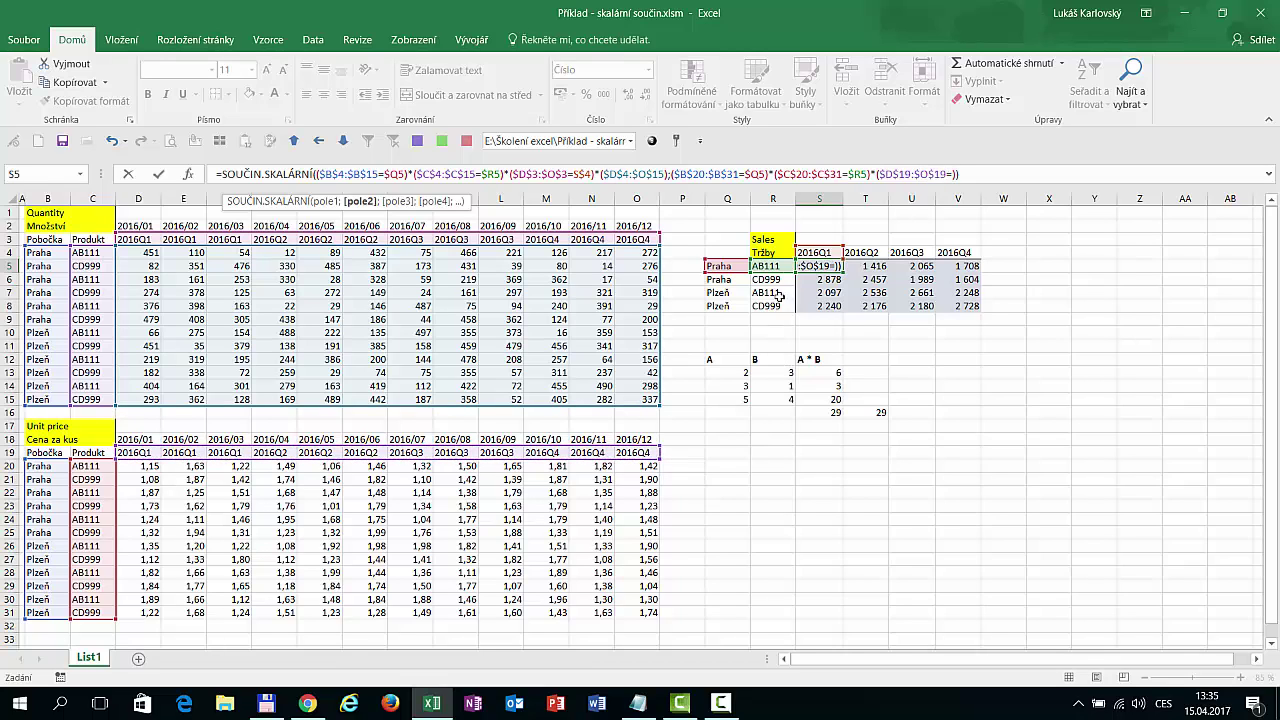
type("=")
left_click(815, 251)
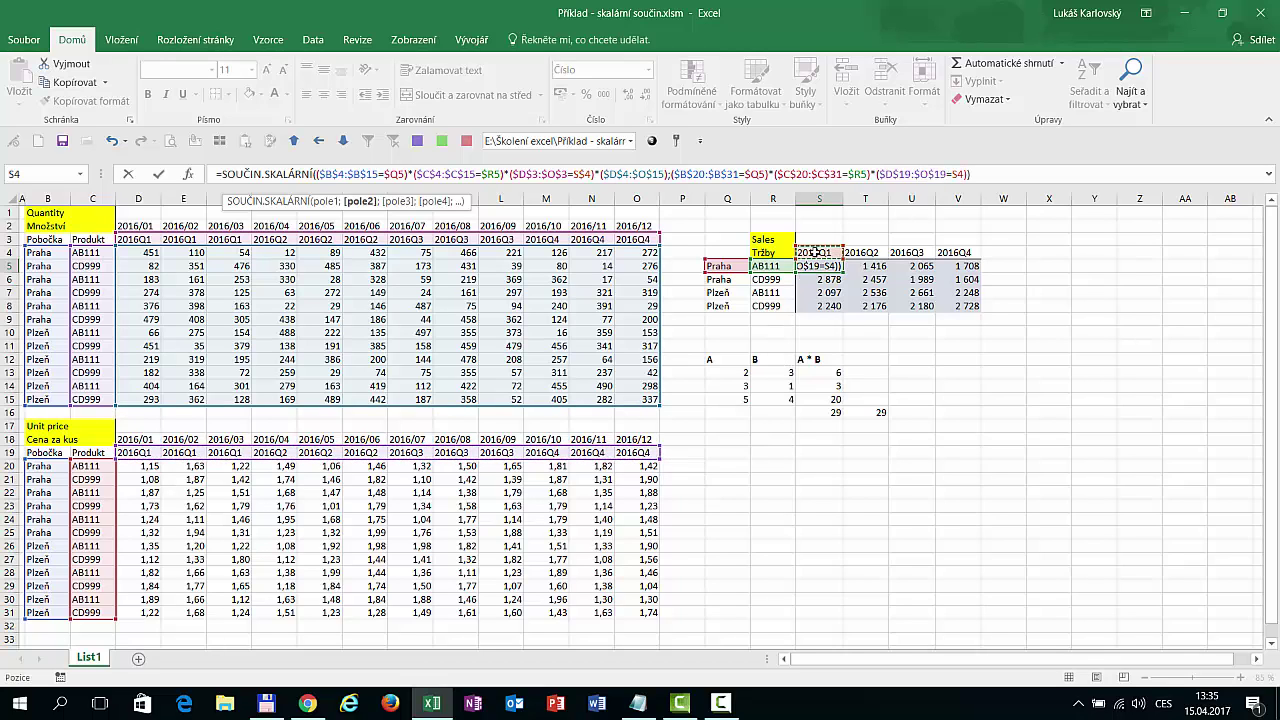
key("F4")
key("F4")
key("F4")
left_click(975, 175)
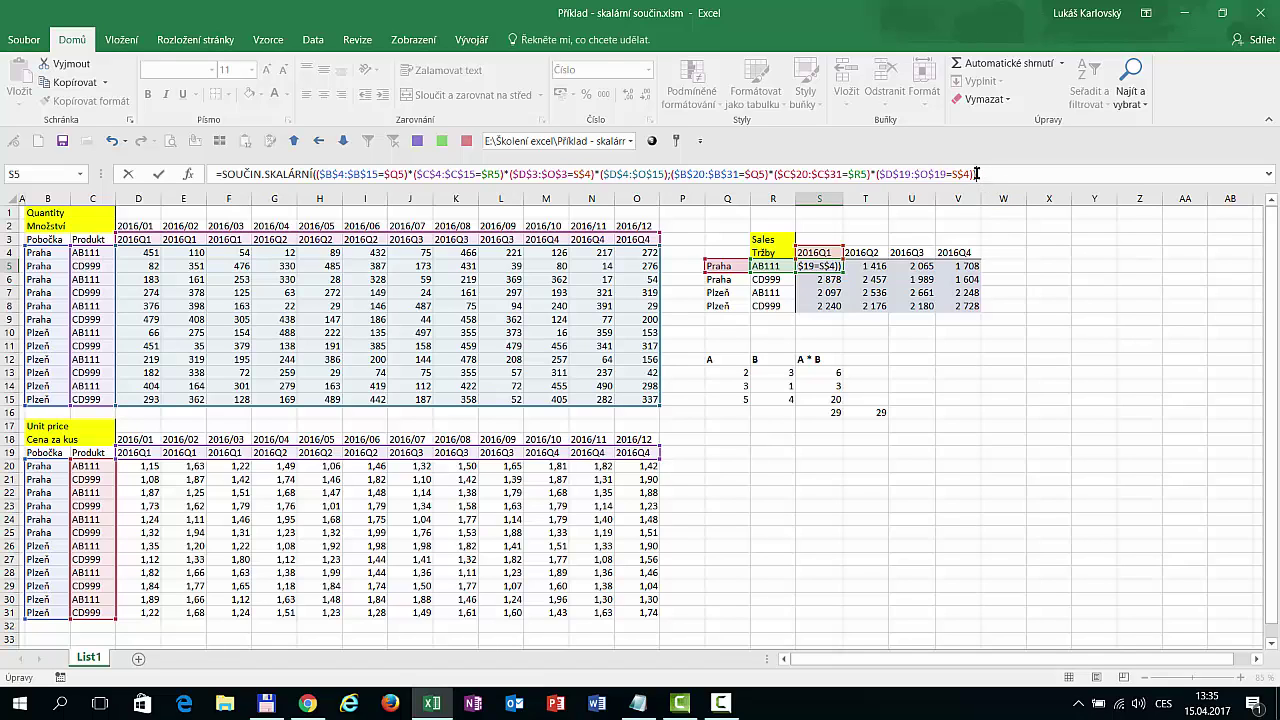
type(")")
type(")")
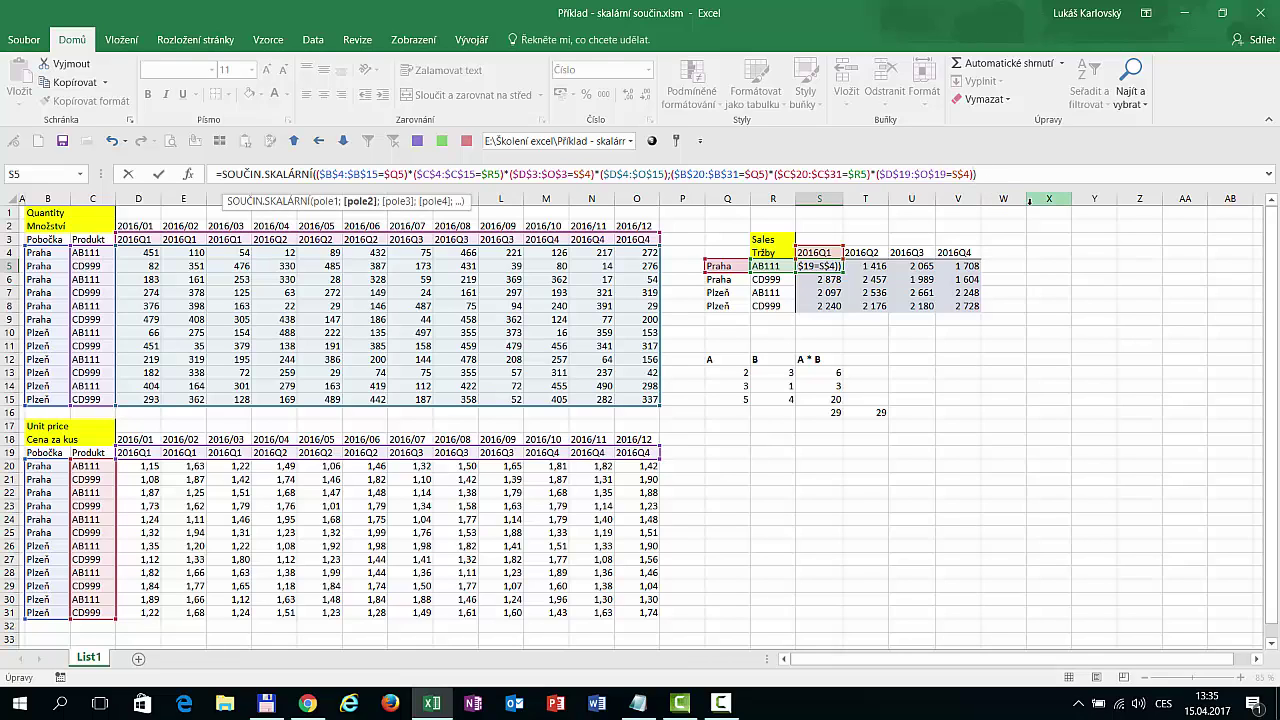
- Multiply by unit prices $D$20:$O$31 and confirm the formula, returning 2 838
left_click(971, 174)
type("*(")
type(")")
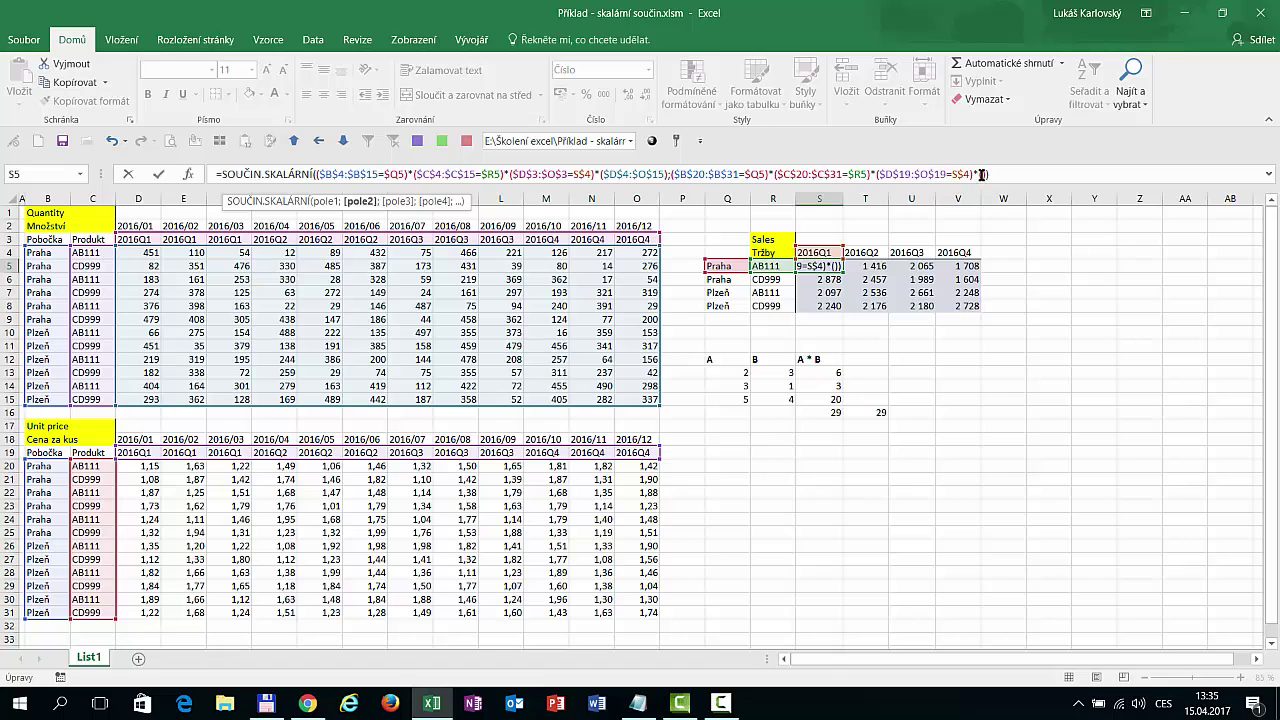
mouse_move(148, 467)
left_mouse_down()
mouse_move(664, 624)
mouse_move(648, 614)
left_mouse_up()
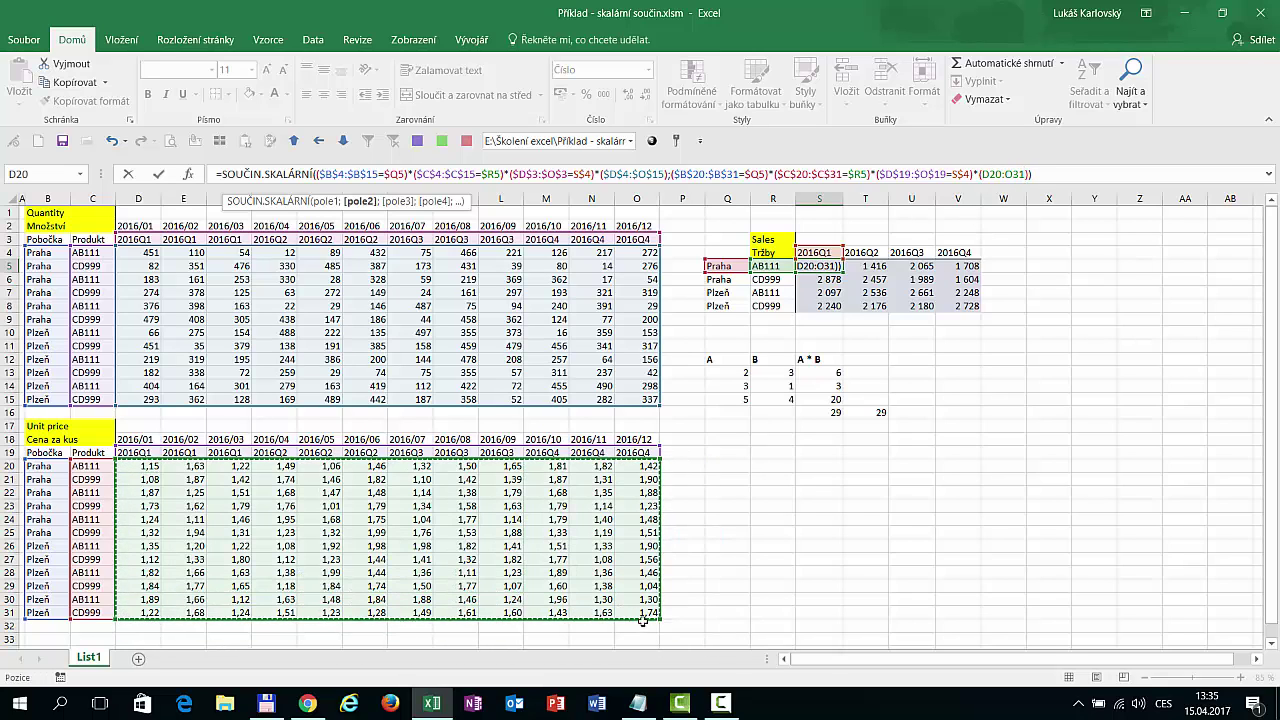
key("F4")
left_click(1074, 183)
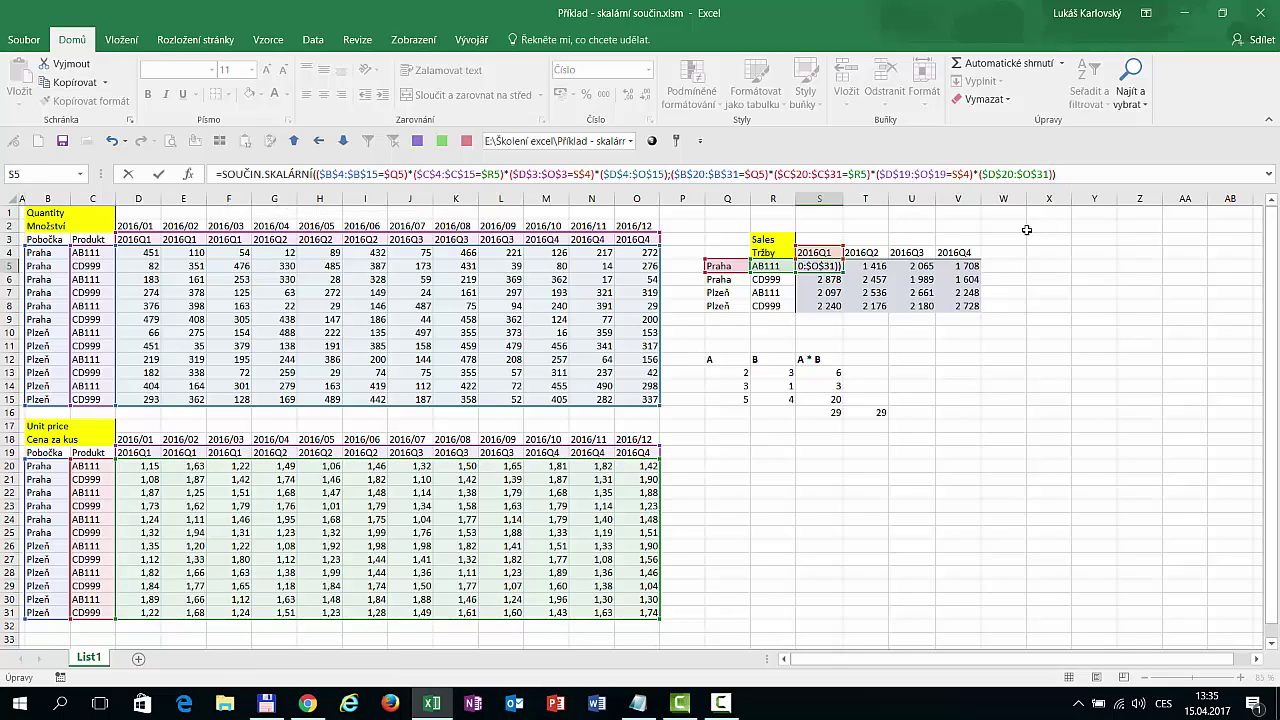
key("Return")
key("Up")
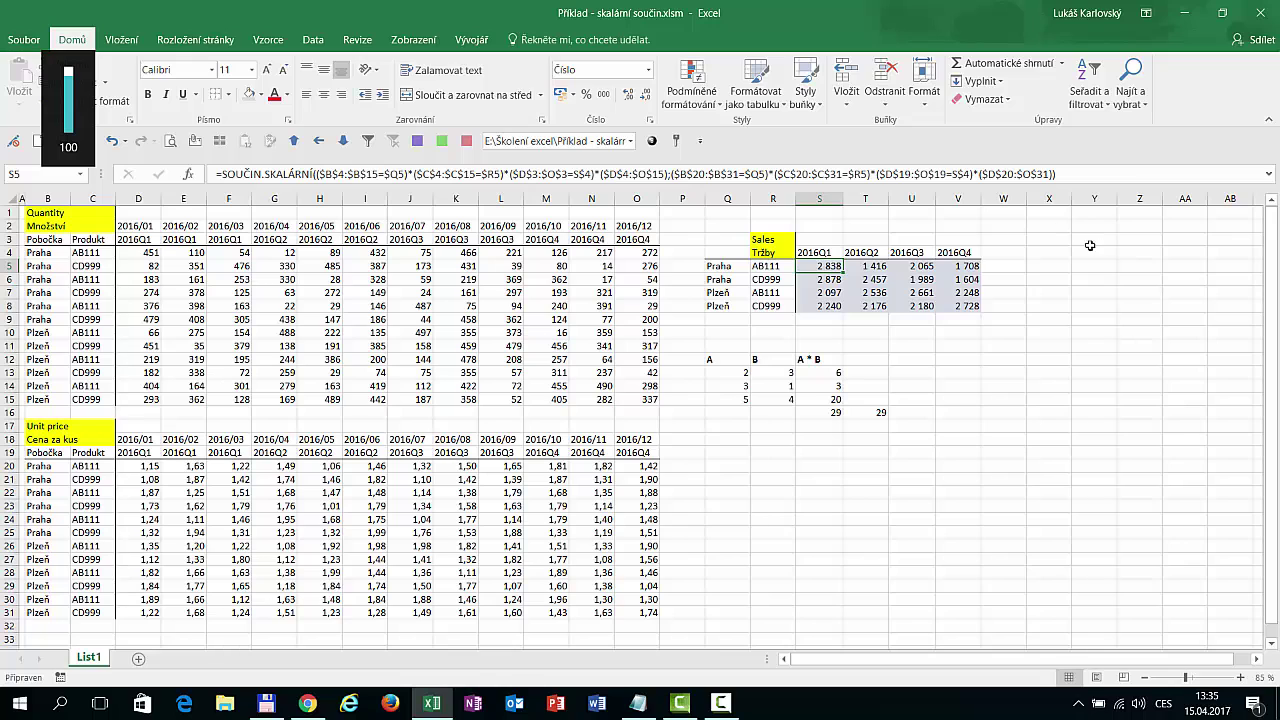
- Fill the revised S5 formula into S5:V8 with Ctrl+Enter, giving values up to 4 164
left_click_drag(817, 267, 960, 312)
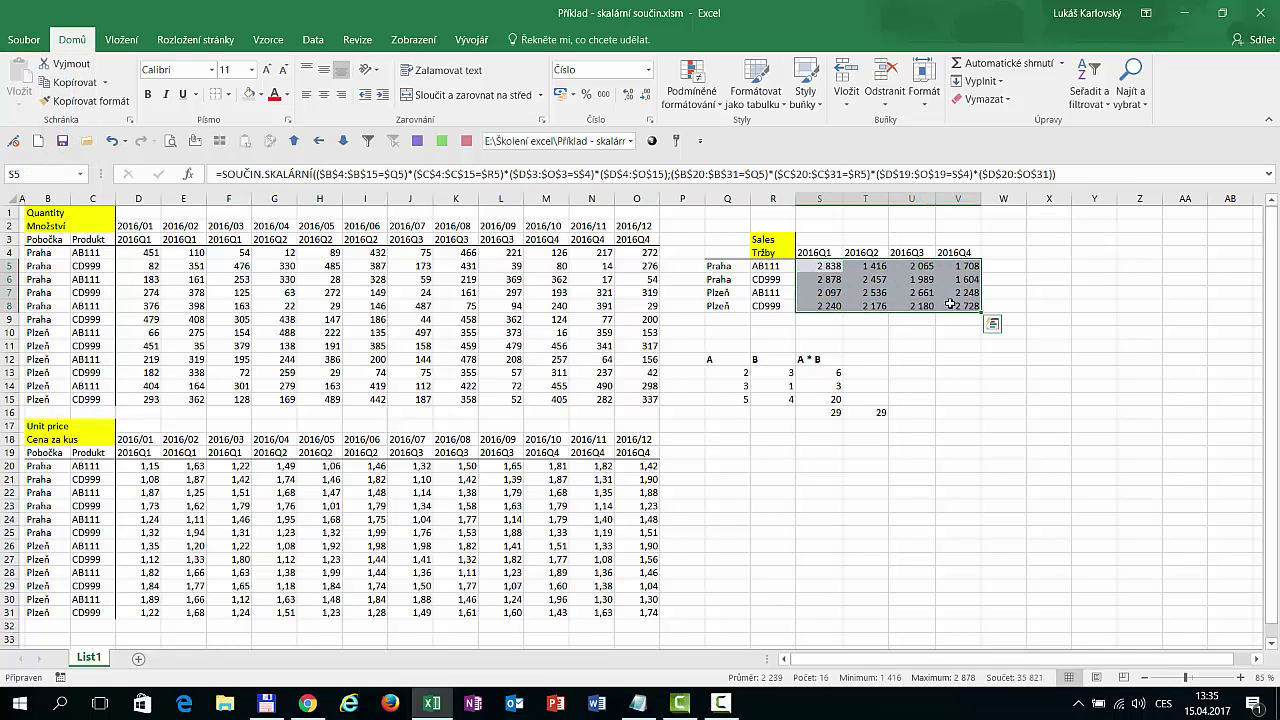
key("F2")
key("ctrl+Return")
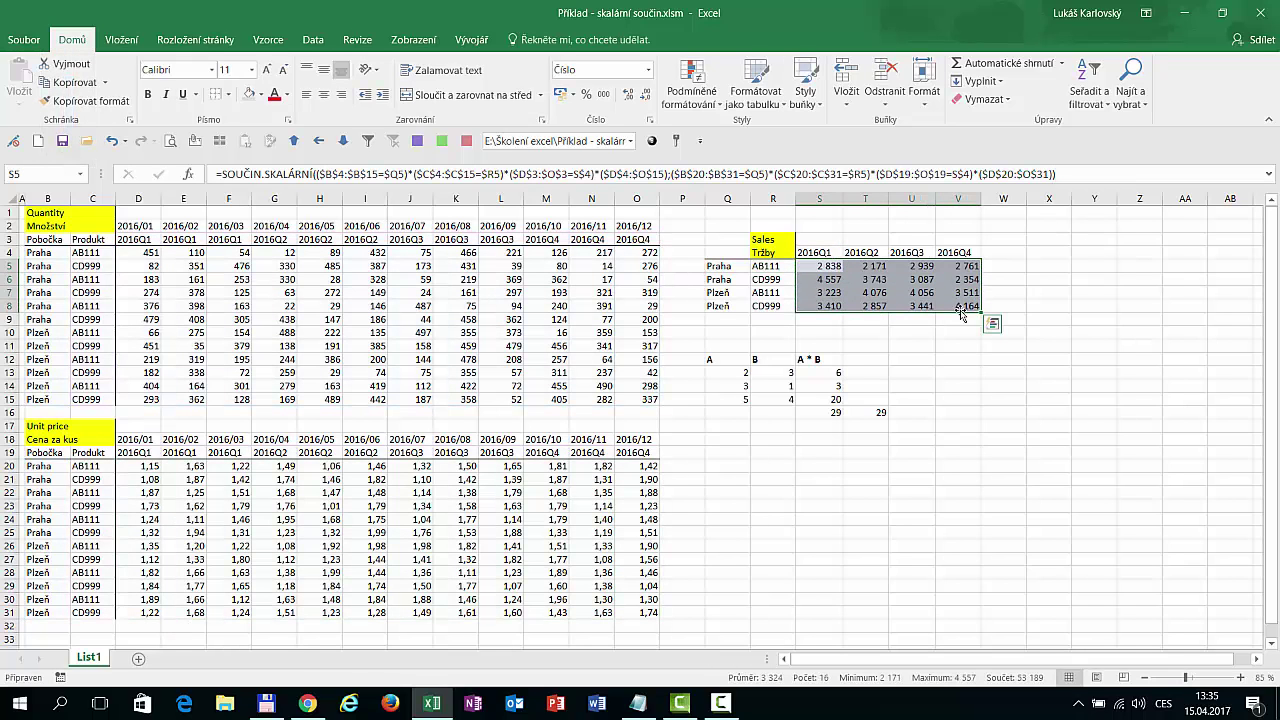
key("XF86AudioLowerVolume")
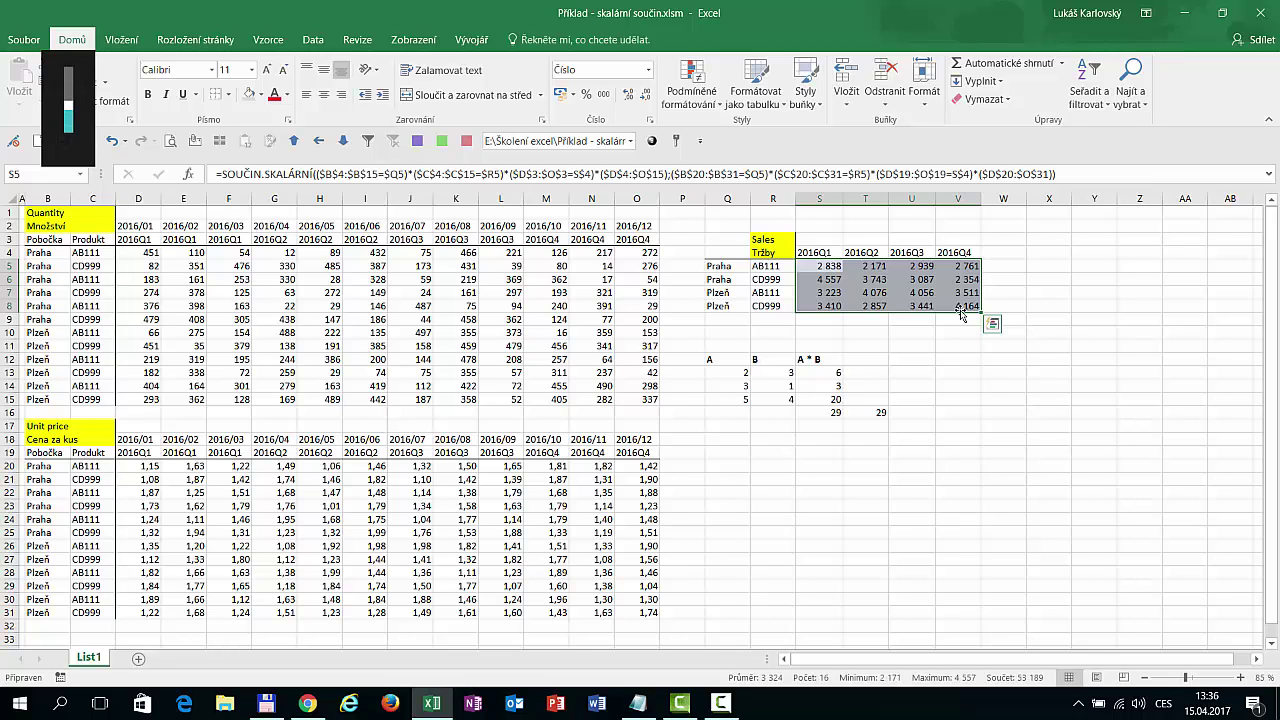
key("F2")
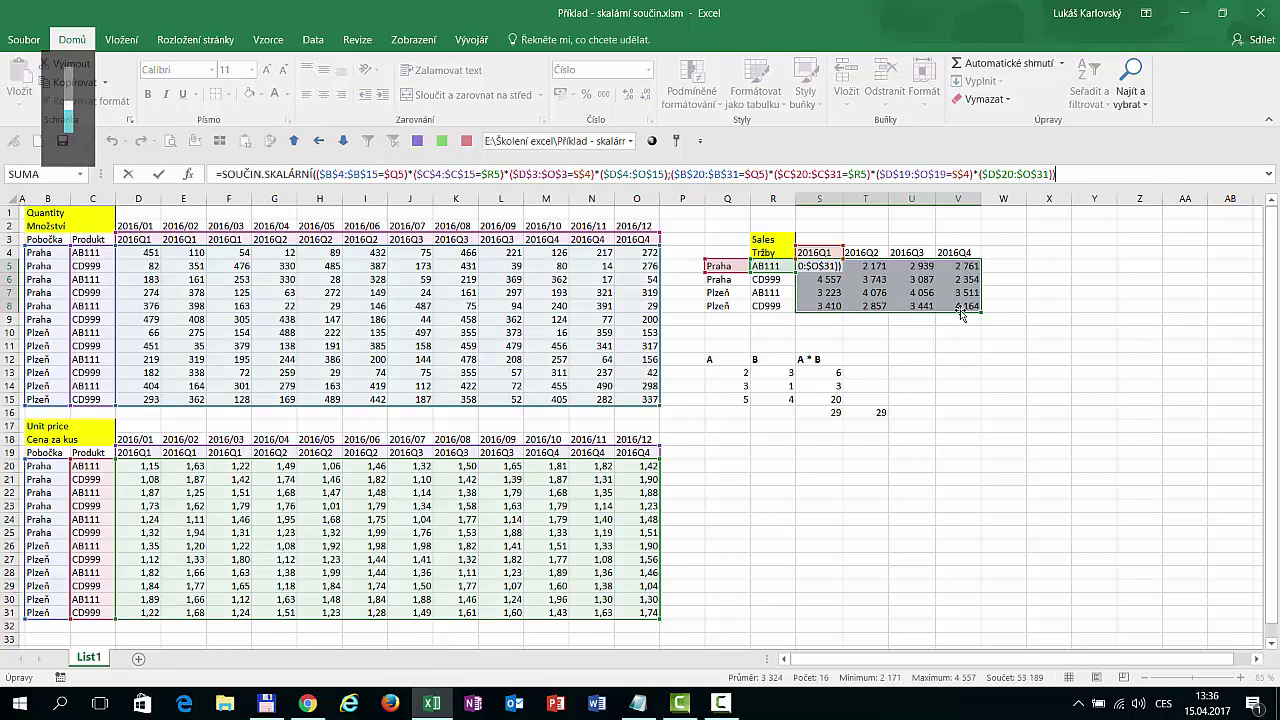
key("ctrl+Return")
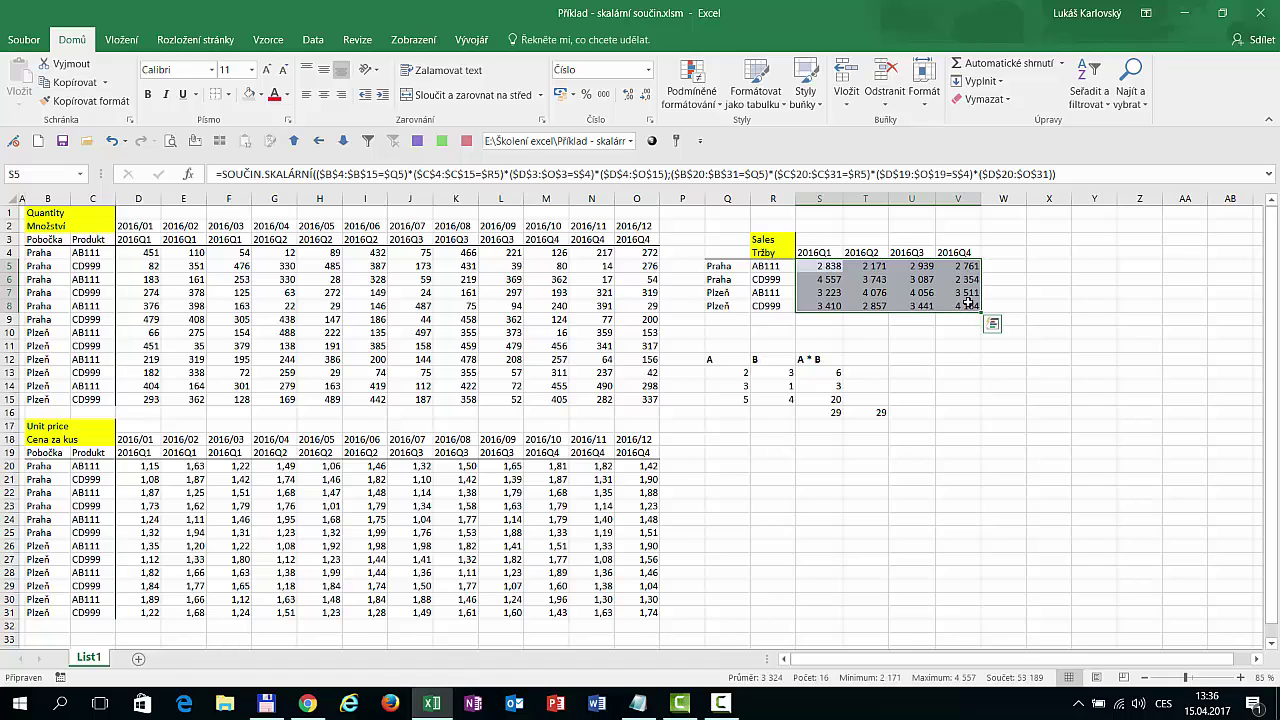
left_click(806, 265)
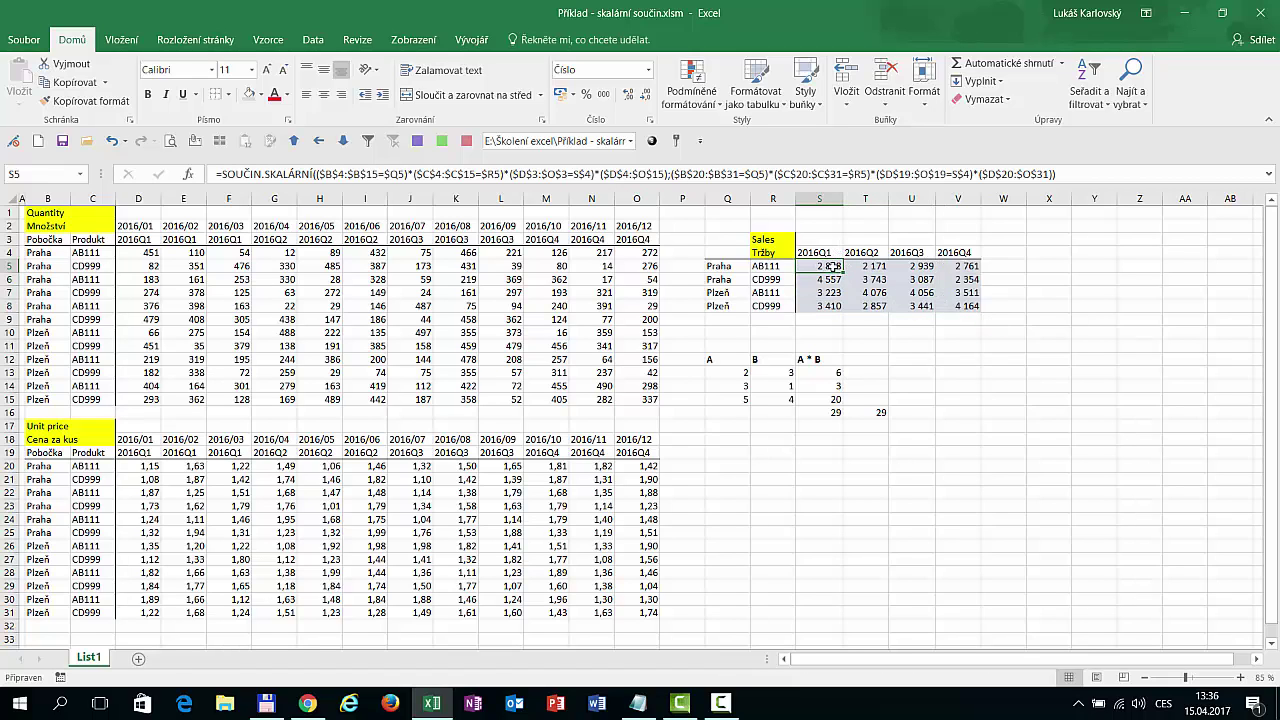
left_click_drag(833, 267, 944, 305)
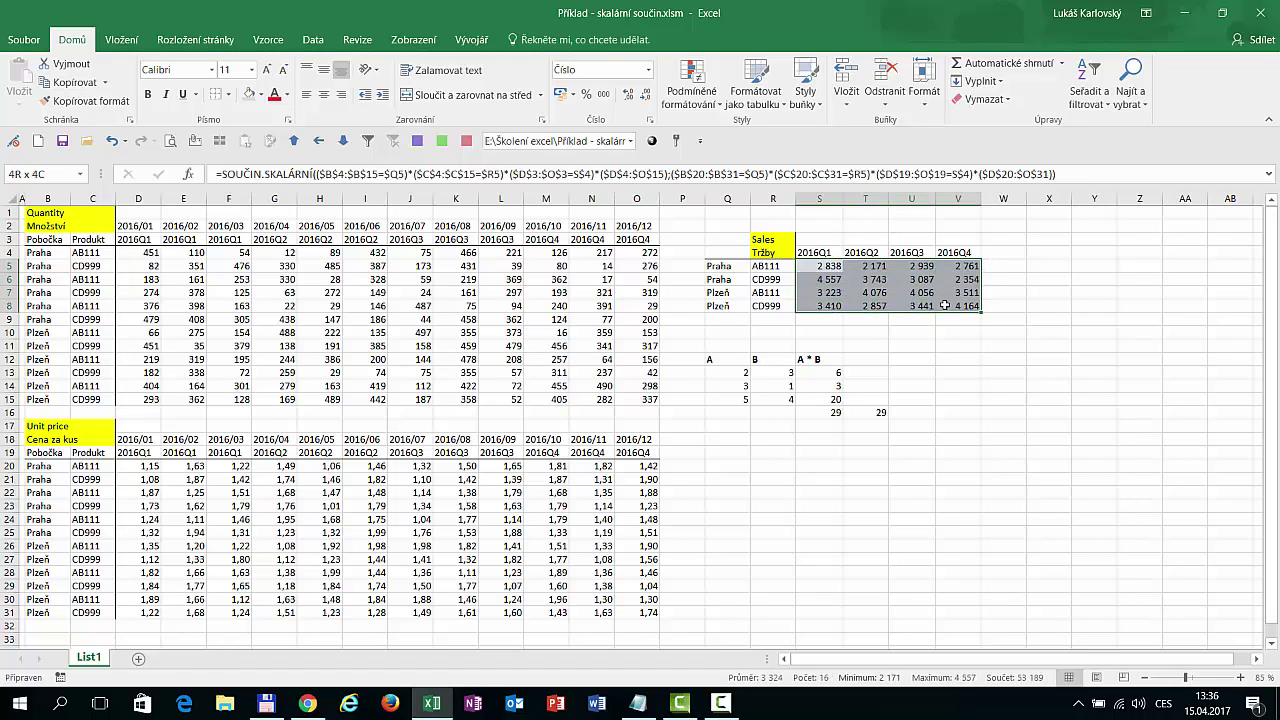
left_click(827, 268)
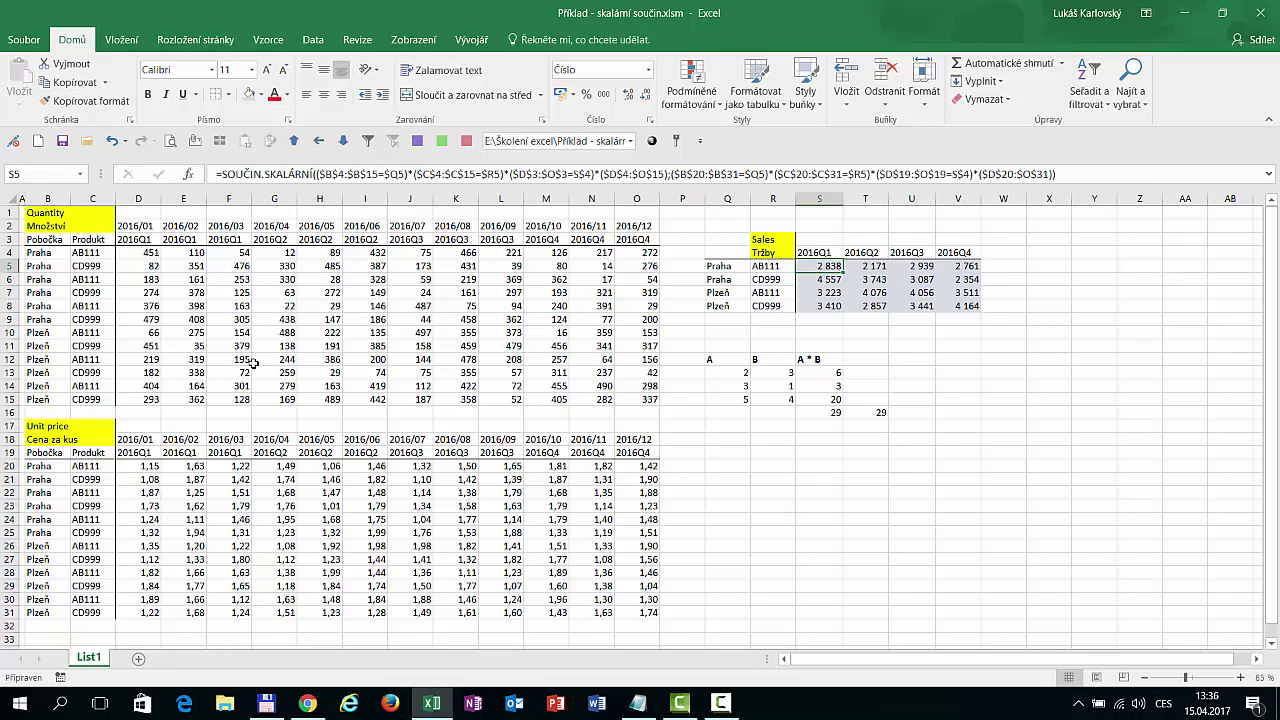
- Copy the Unit price table B17:O31 and paste it at B33
scroll(253, 363, "down", 1)
left_click_drag(60, 378, 636, 572)
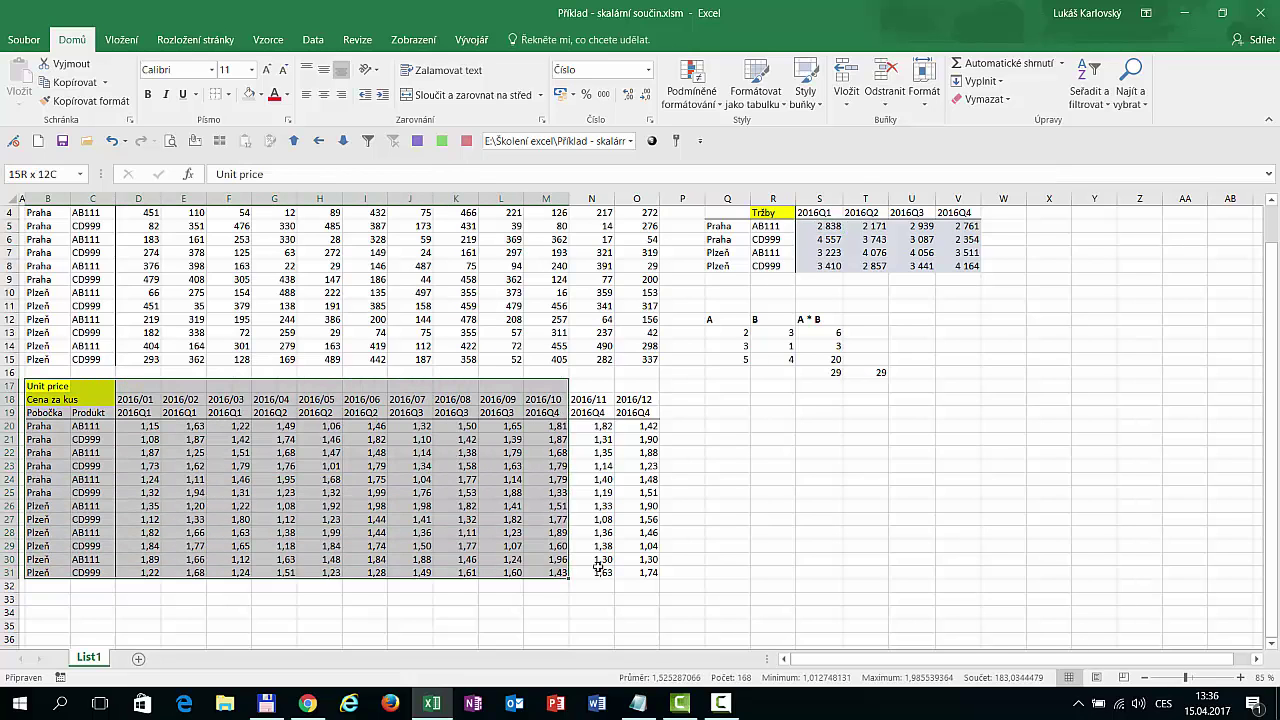
key("ctrl+c")
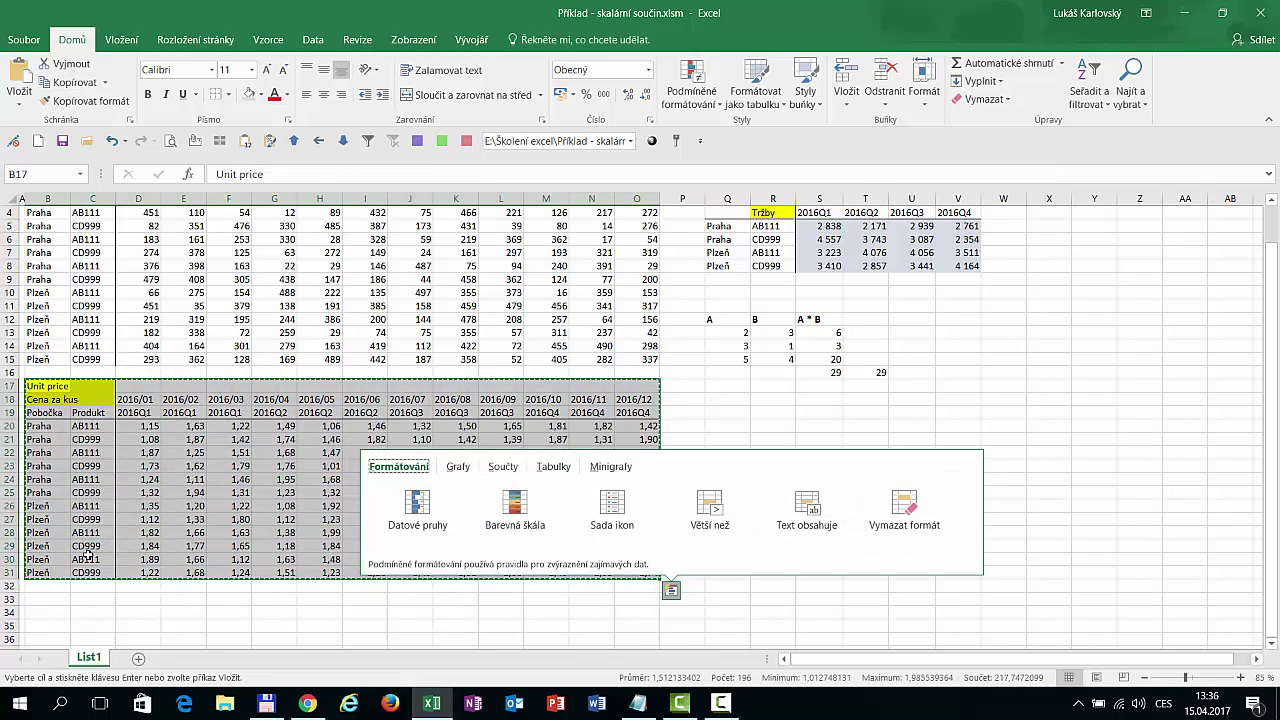
left_click(52, 610)
left_click(47, 598)
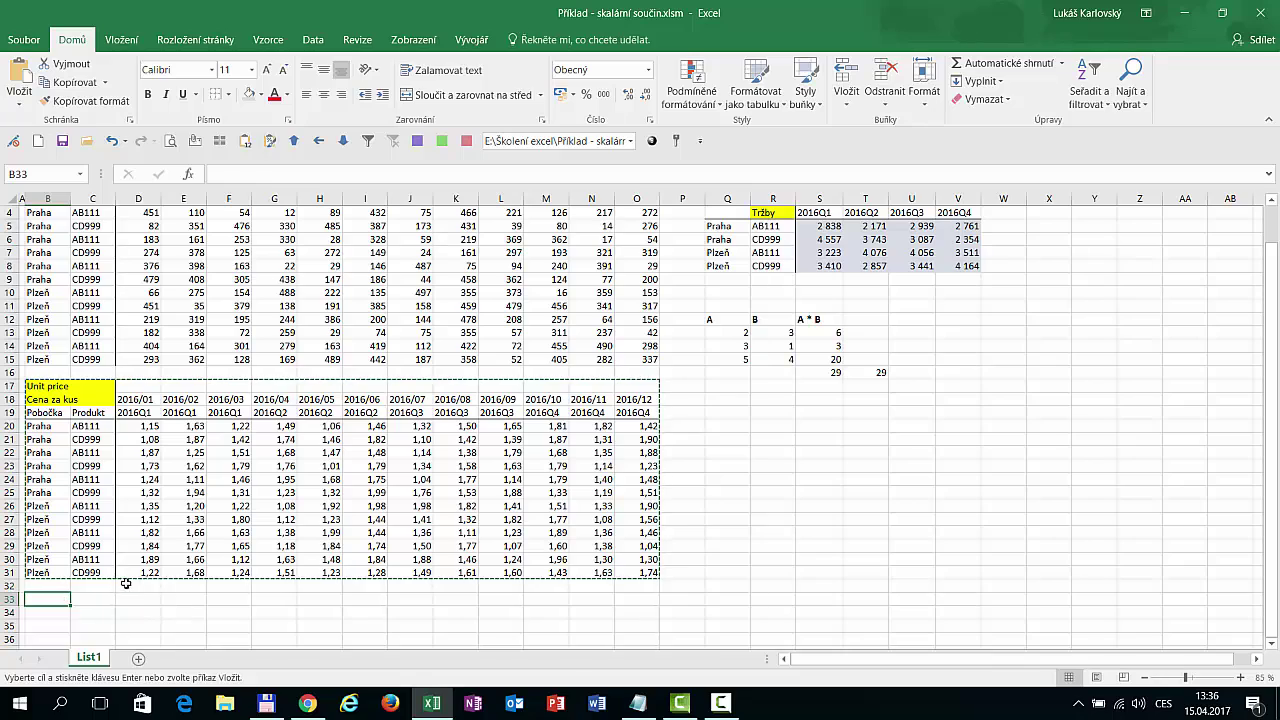
key("ctrl+v")
scroll(100, 455, "down", 3)
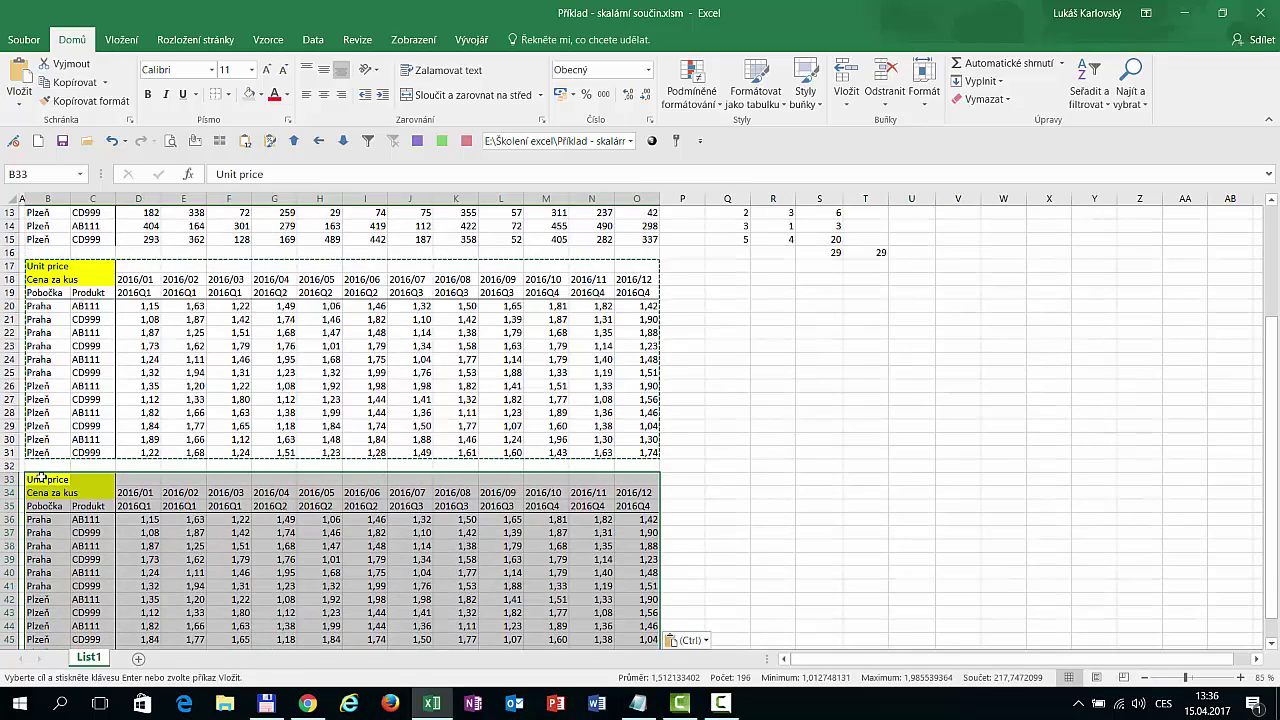
- Retitle the copied table as Sales with the Tržby label
left_click_drag(47, 480, 24, 493)
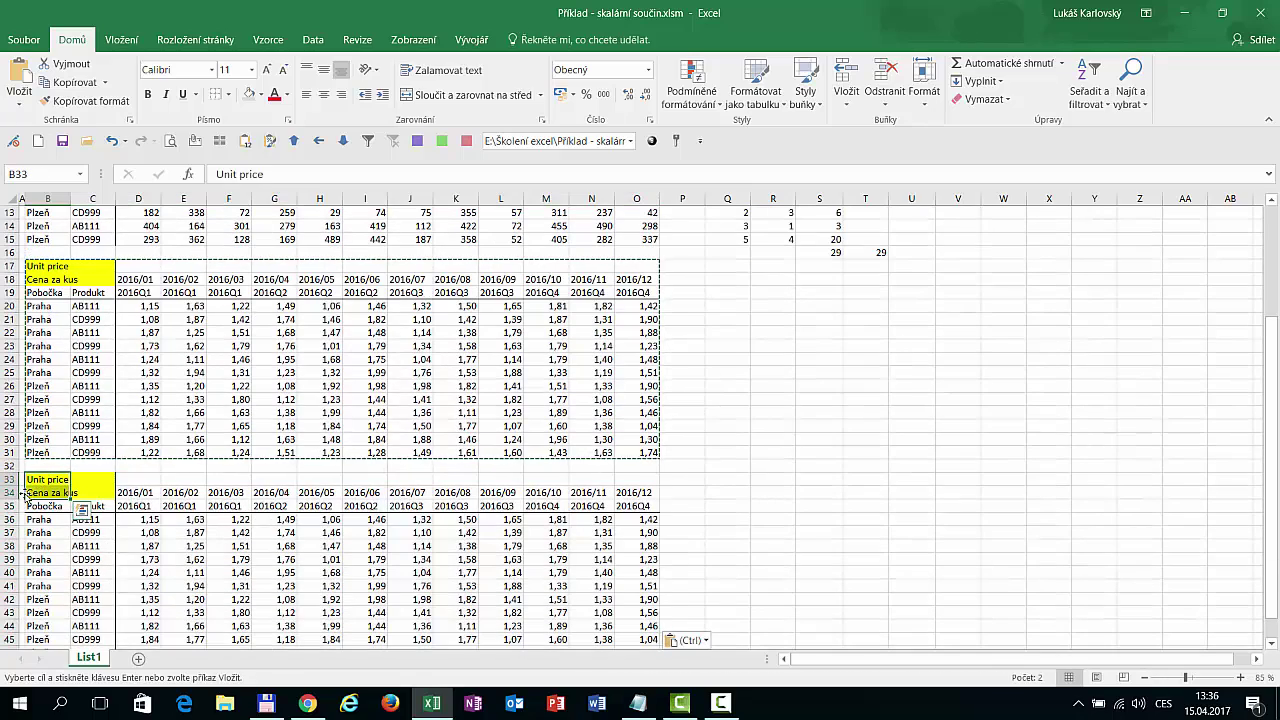
type("Sales")
key("Return")
type("Tržby")
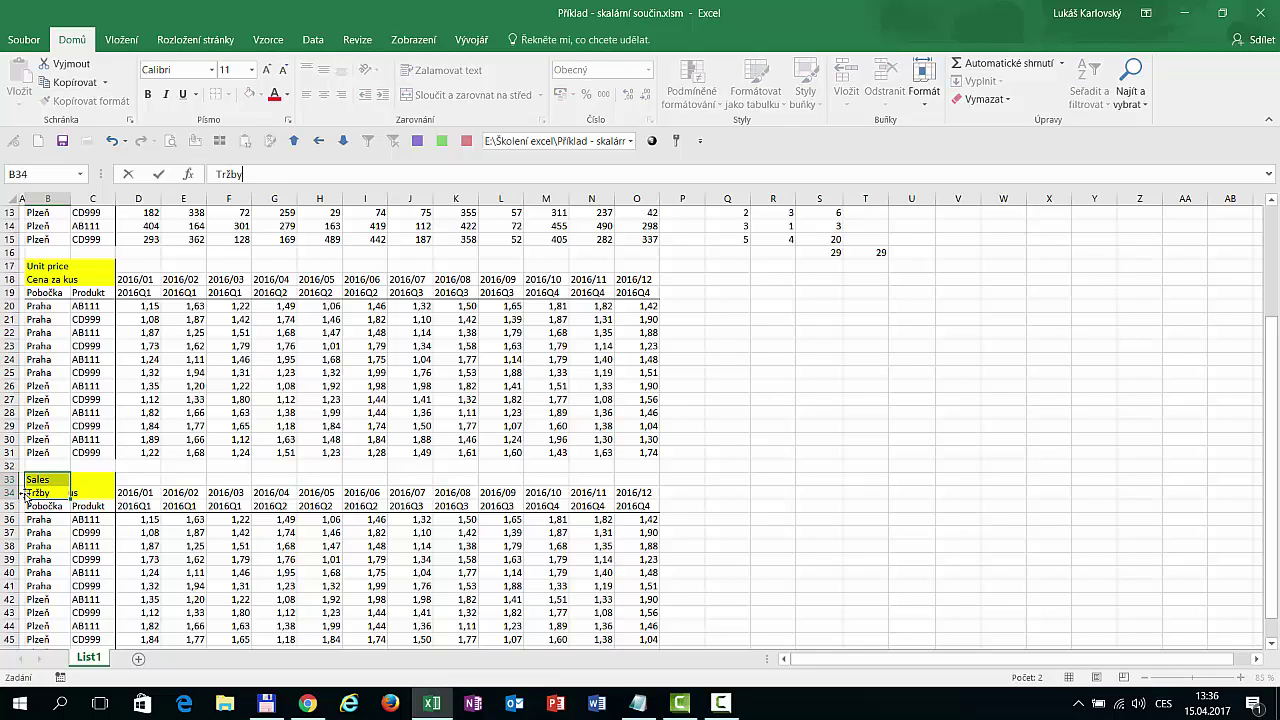
key("Return")
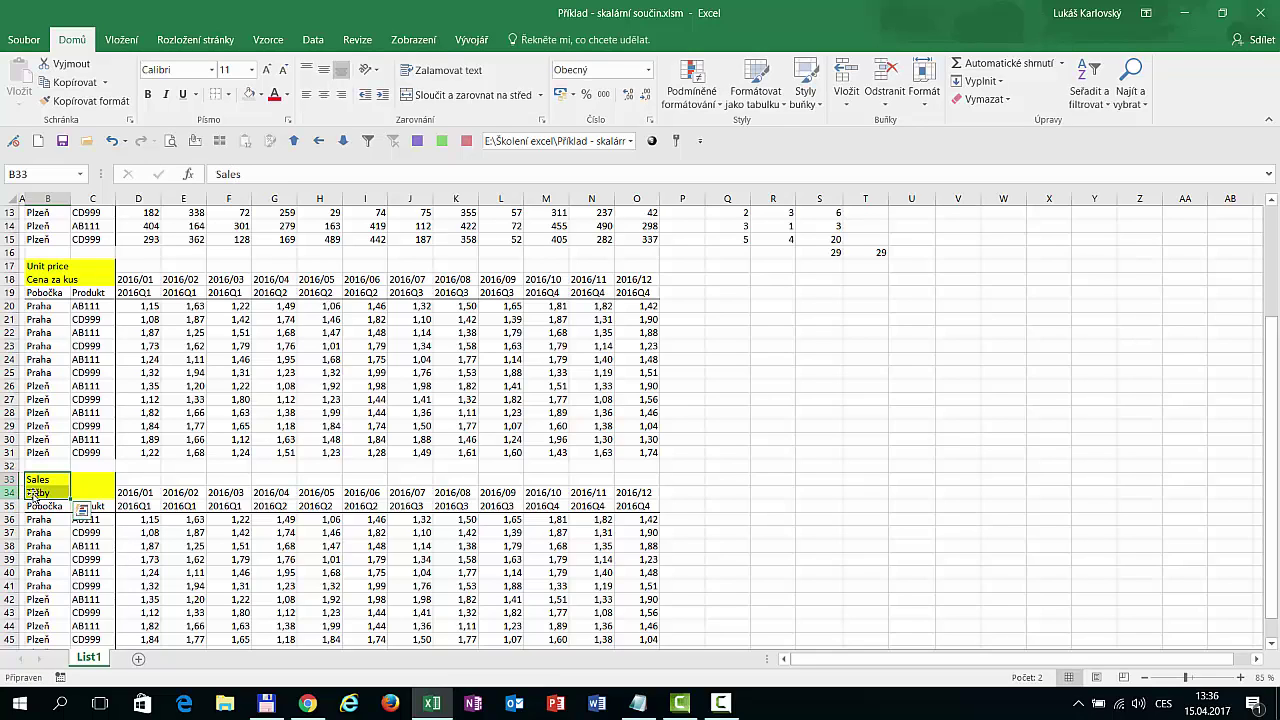
- Enter =D4*D20 in D36 and fill it across D36:O47, starting with 516,77
left_click(133, 529)
left_click(128, 517)
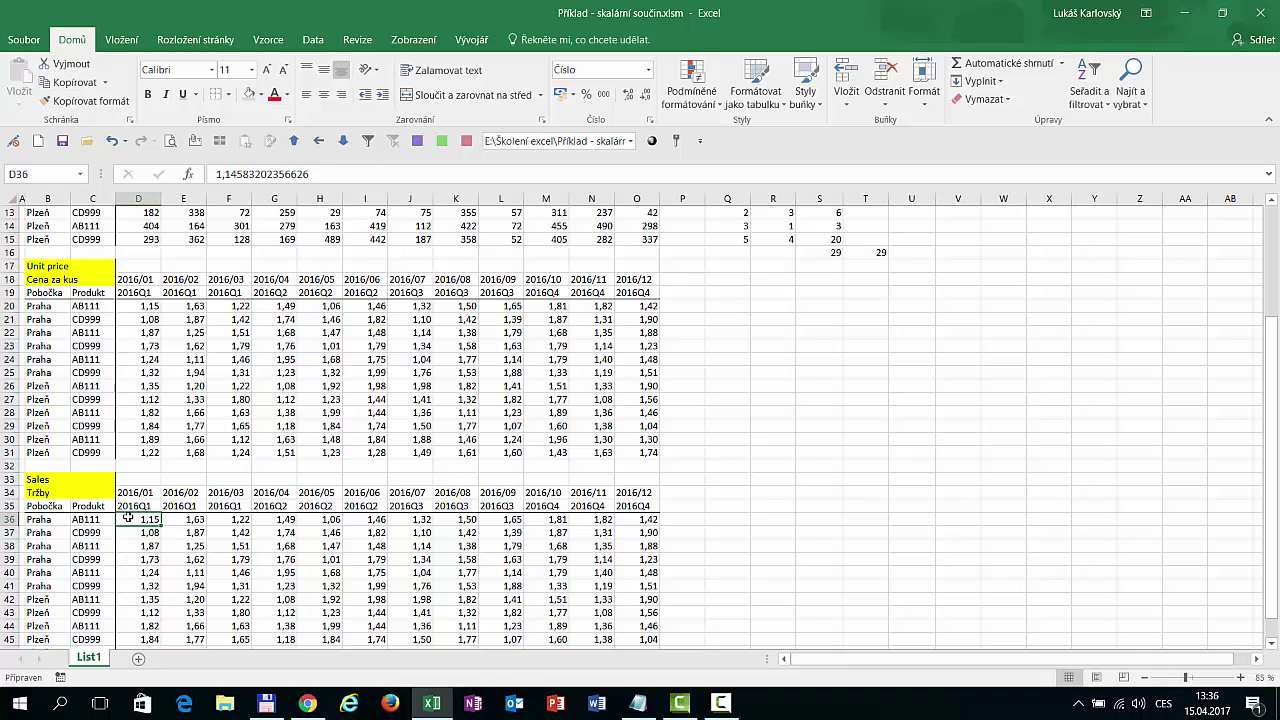
type("=")
left_click(180, 360)
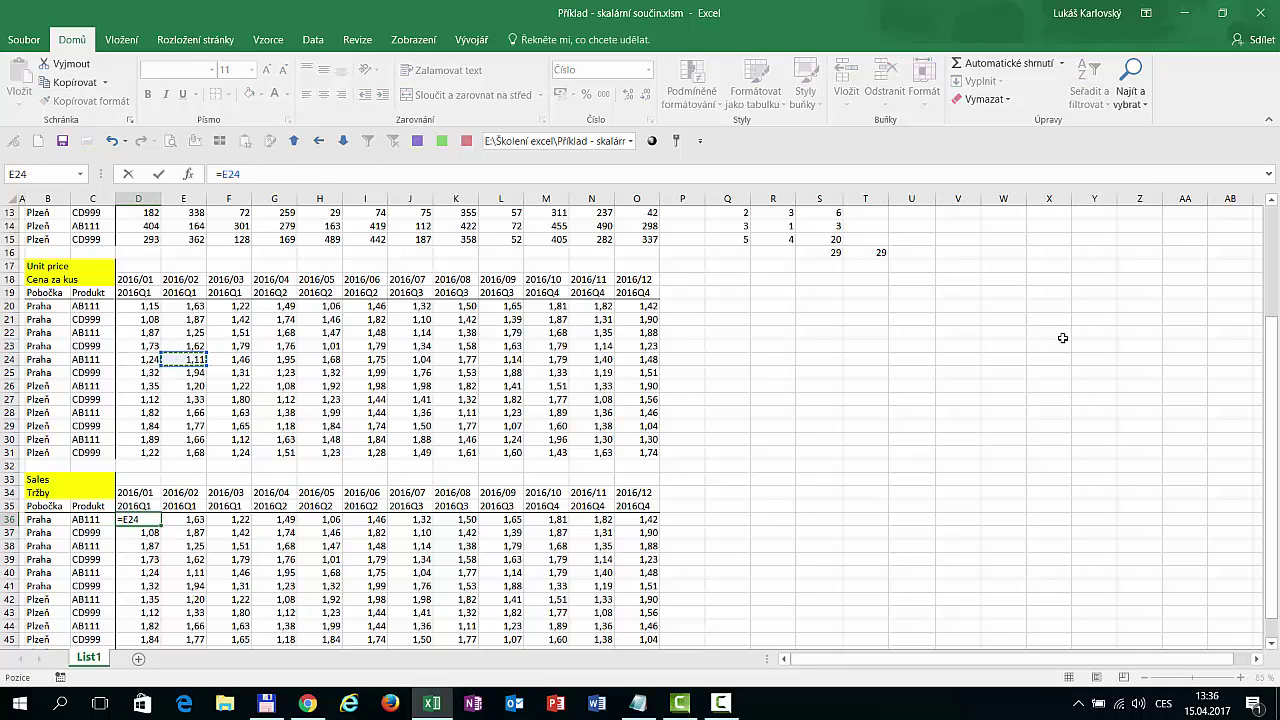
left_click_drag(1261, 328, 1261, 205)
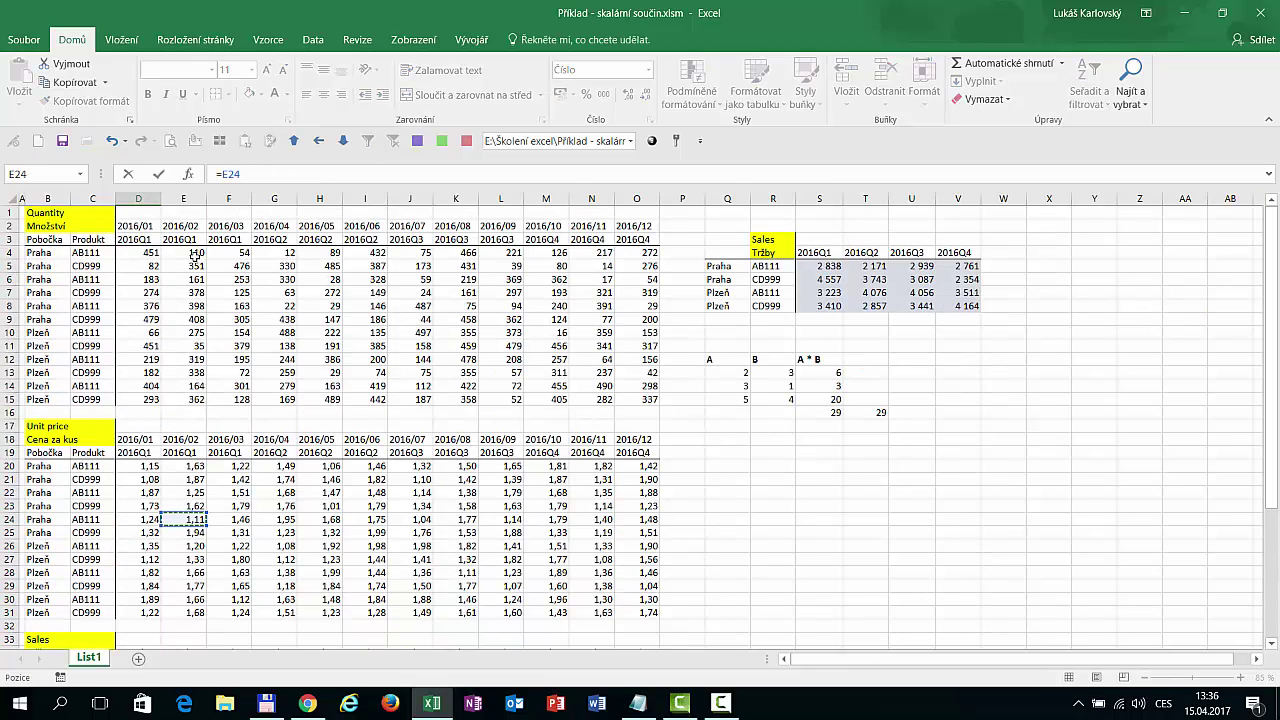
left_click(153, 252)
type("*")
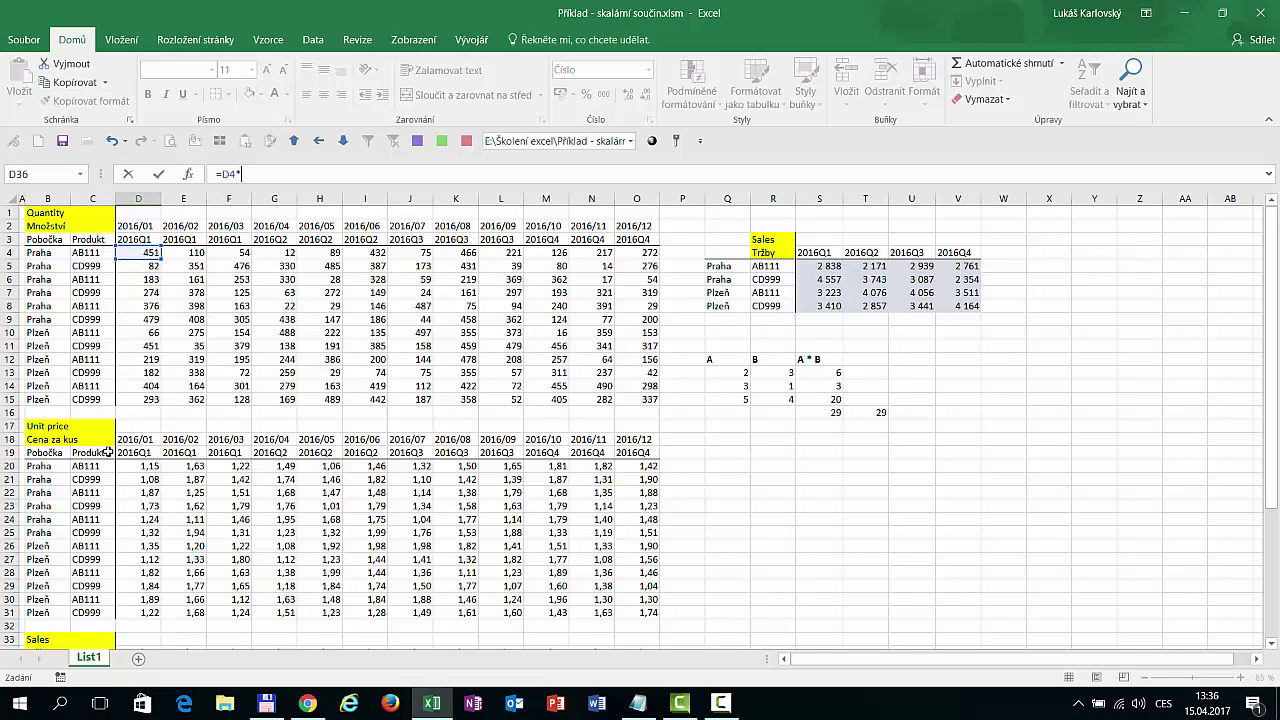
left_click(147, 466)
key("Return")
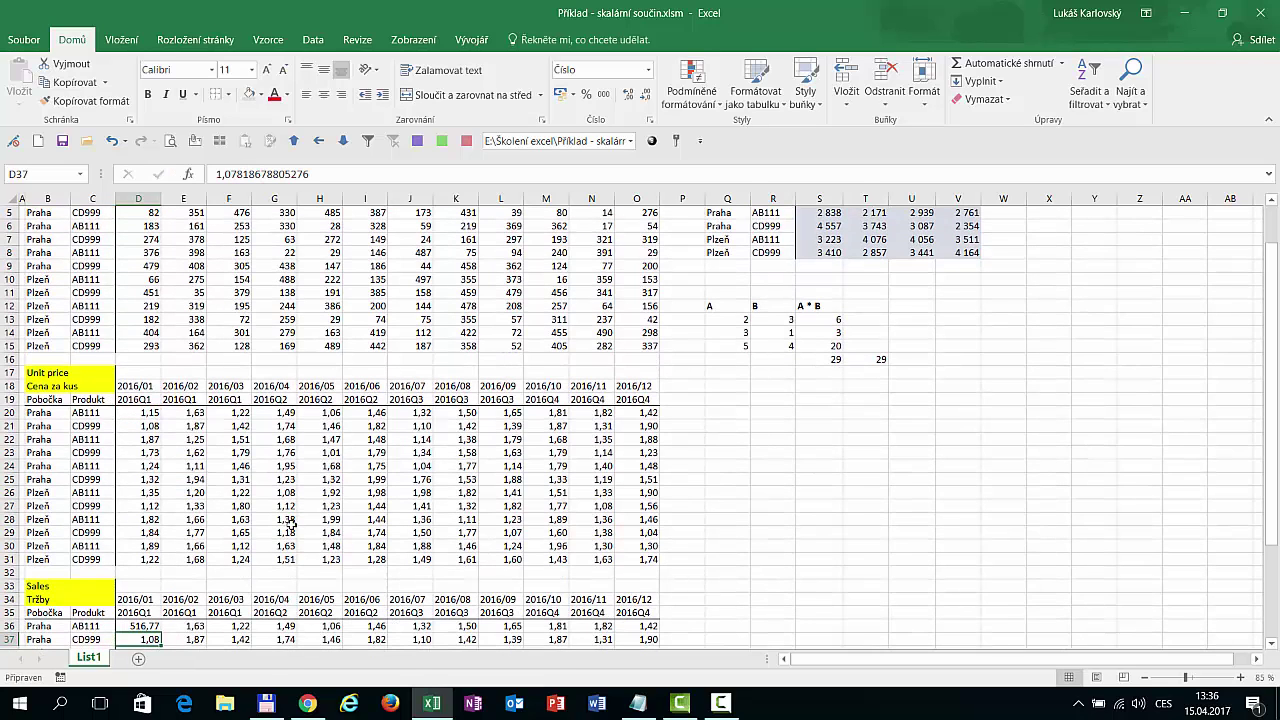
key("ctrl+shift+End")
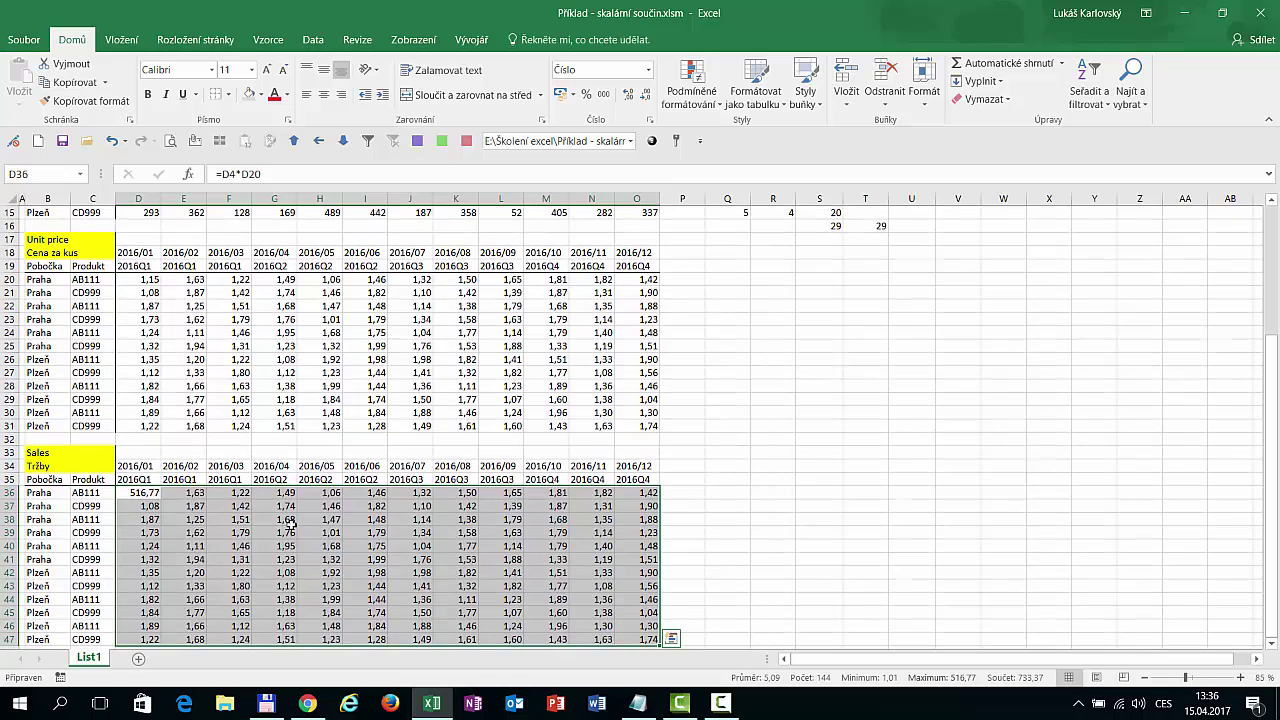
key("F2")
key("ctrl+Return")
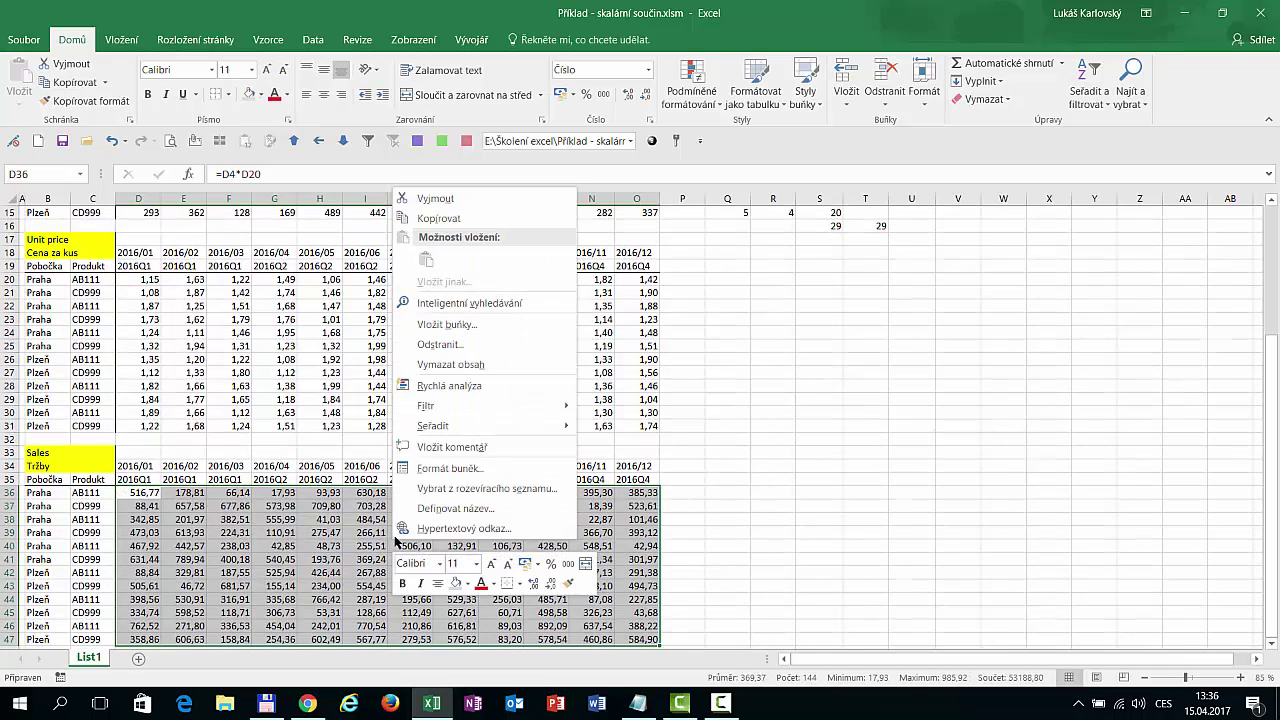
- Format D36:O47 with a thousands separator and 0 decimal places, so 516,77 shows as 517
right_click(389, 540)
left_click(479, 469)
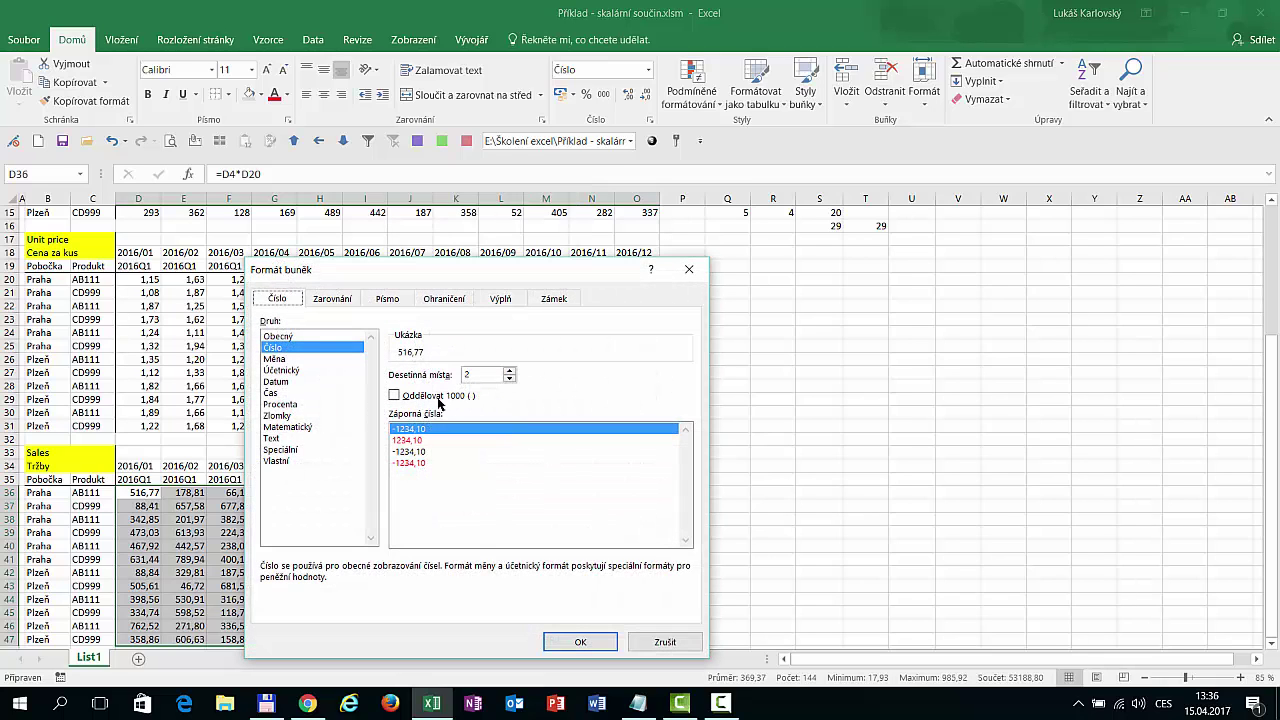
left_click(440, 396)
left_click(509, 378)
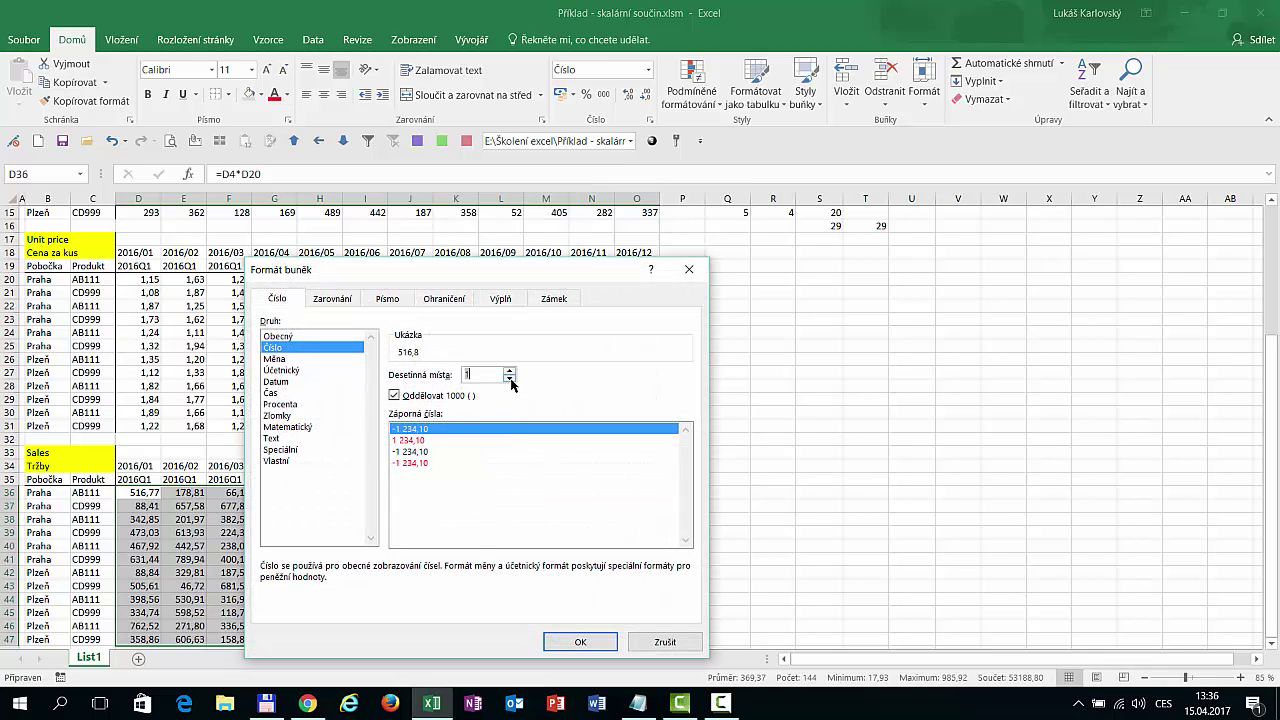
left_click(509, 378)
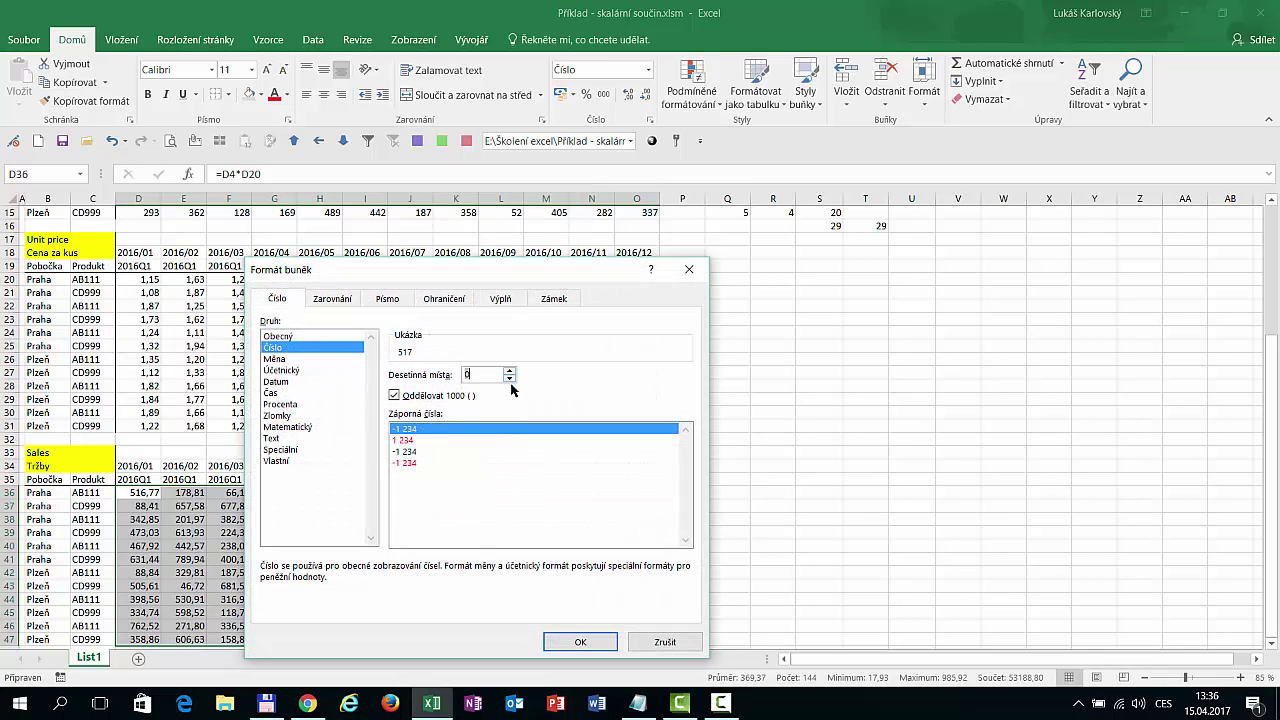
left_click(581, 642)
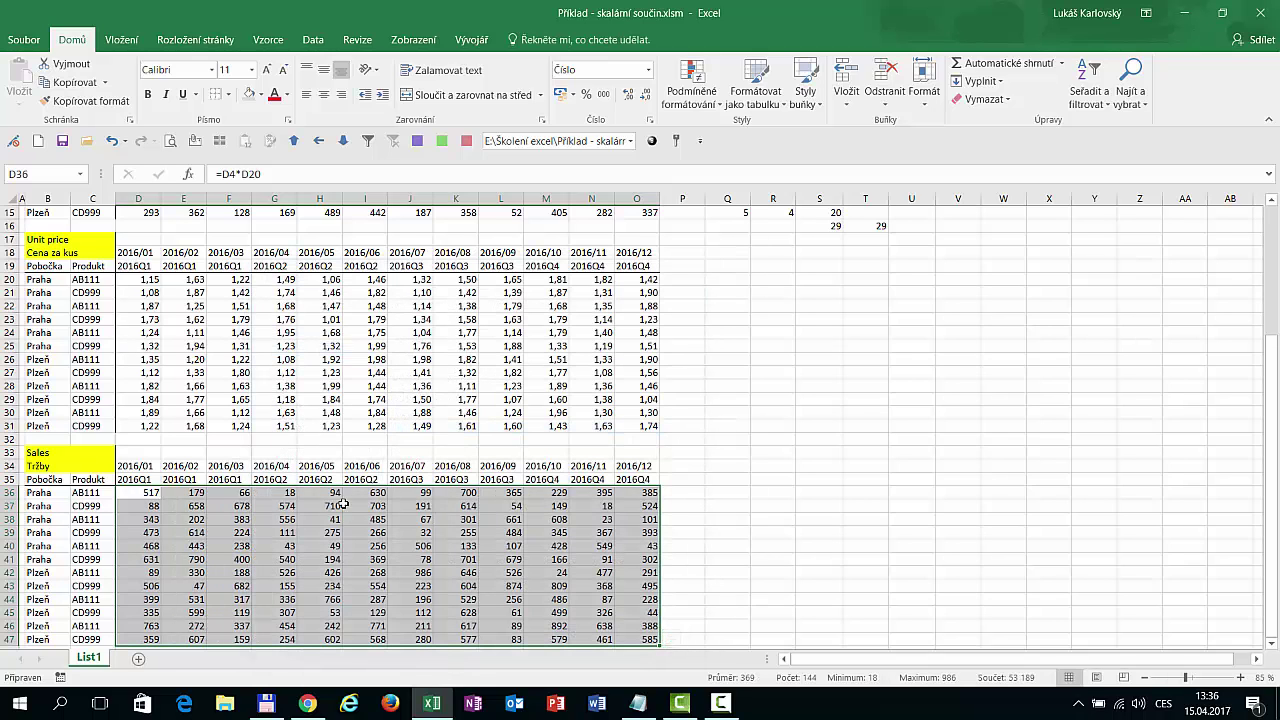
left_click(501, 479)
scroll(745, 578, "up", 2)
scroll(748, 565, "up", 3)
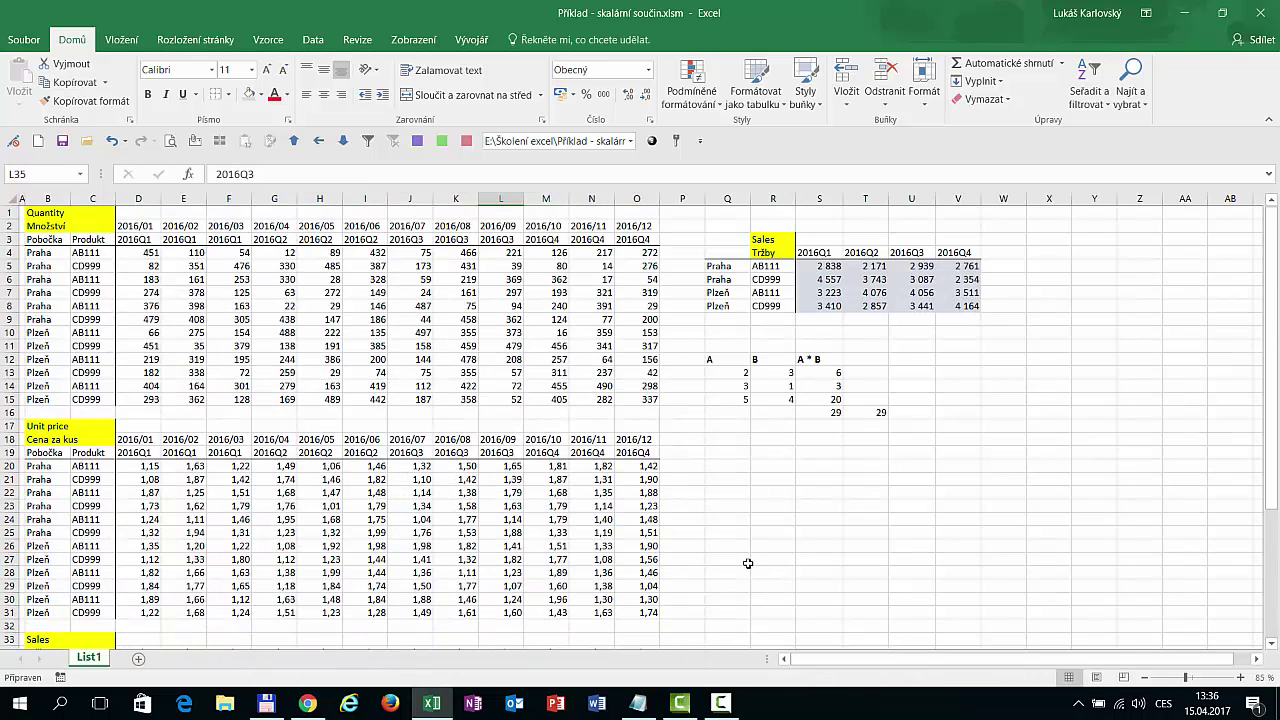
scroll(748, 562, "down", 1)
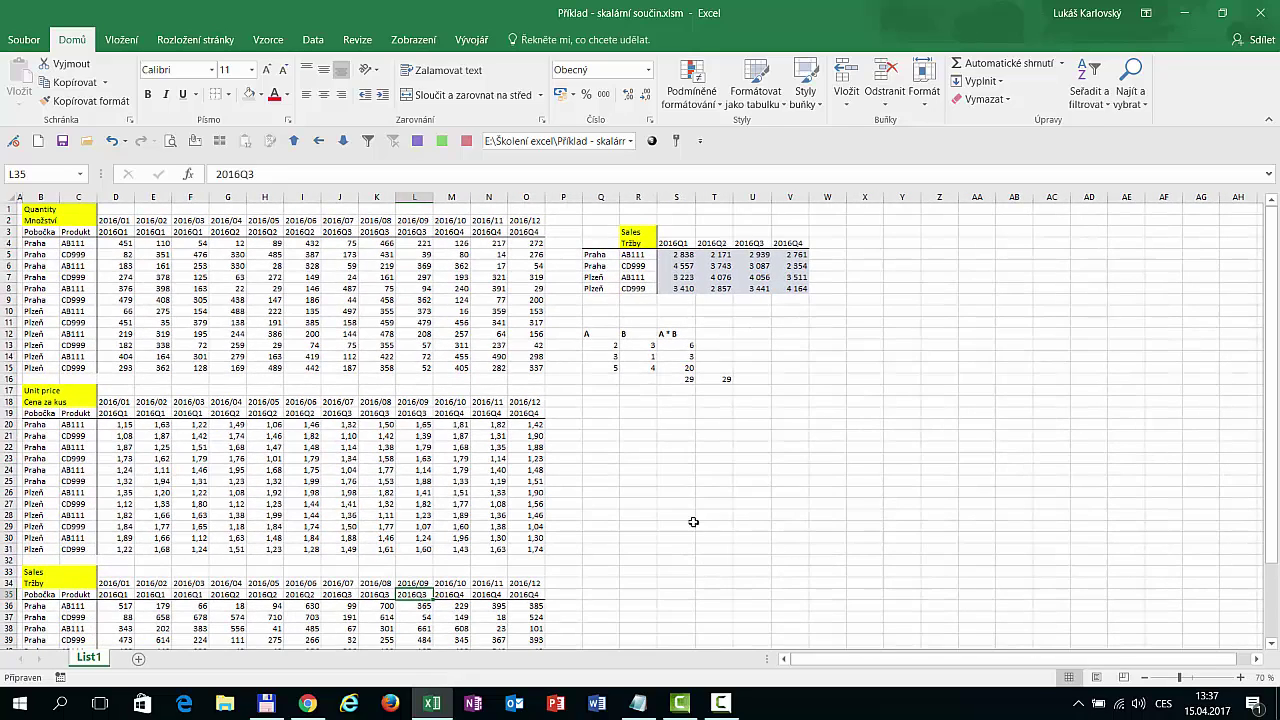
left_click(686, 255)
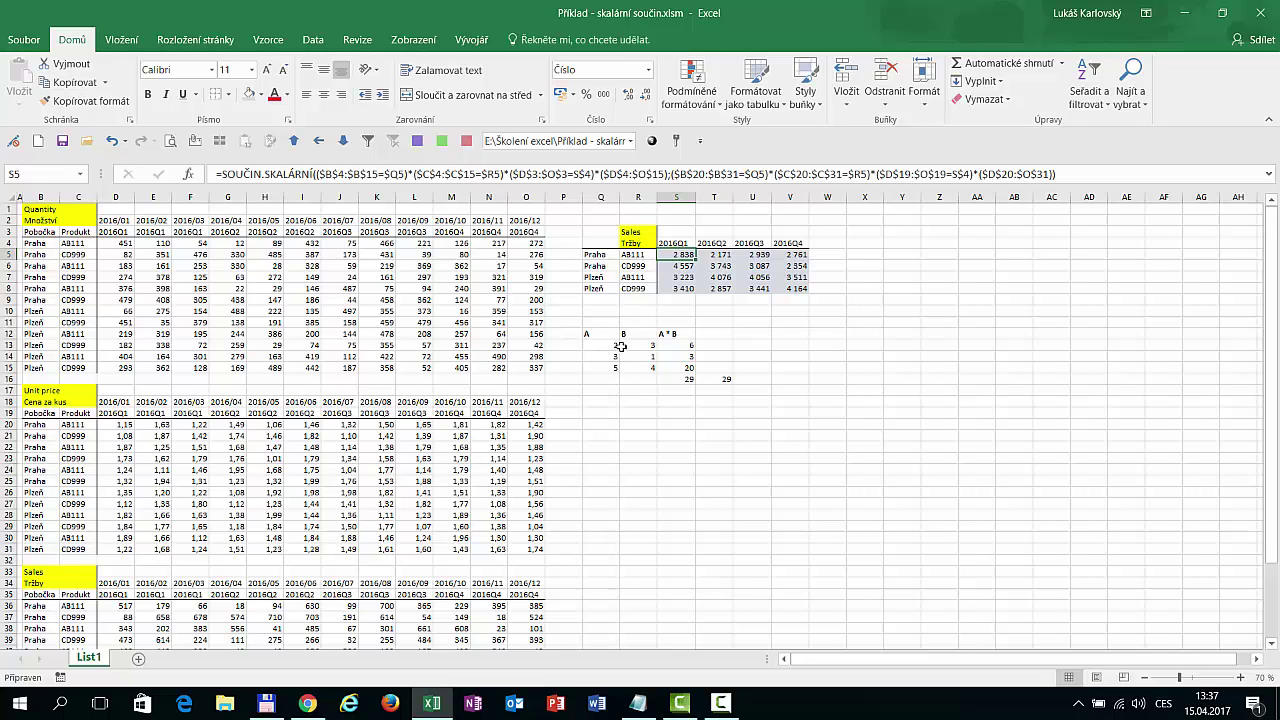
scroll(621, 346, "down", 1)
scroll(623, 346, "up", 1)
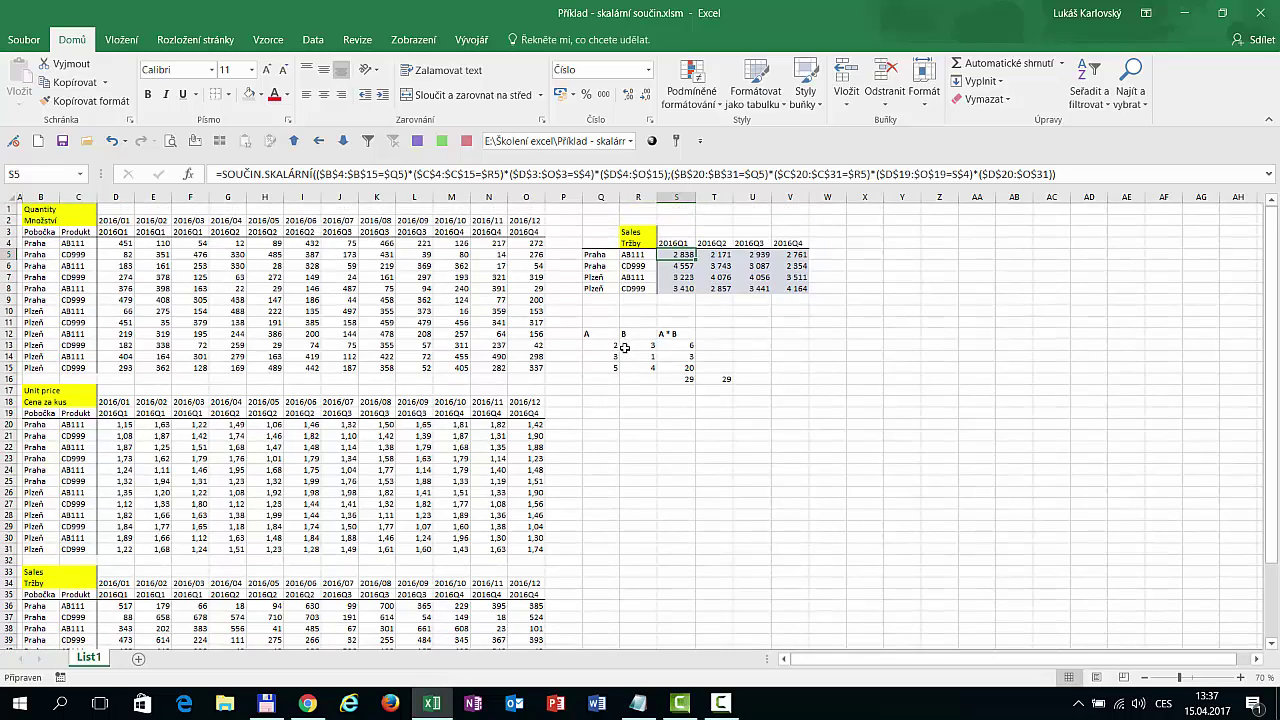
scroll(624, 347, "down", 2)
scroll(623, 363, "down", 1)
scroll(580, 423, "down", 1)
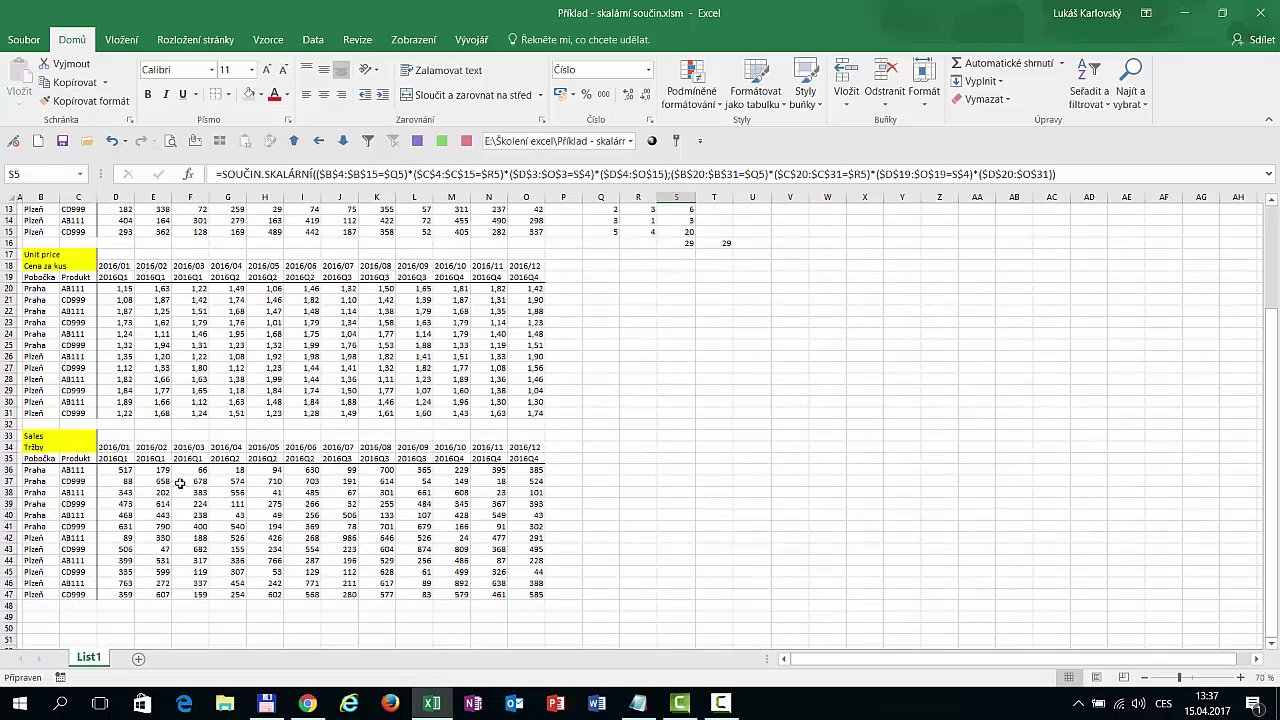
mouse_move(127, 470)
left_mouse_down()
mouse_move(198, 469)
mouse_move(196, 491)
left_mouse_up()
left_click(125, 493, "ctrl")
left_click_drag(127, 515, 191, 514, "ctrl")
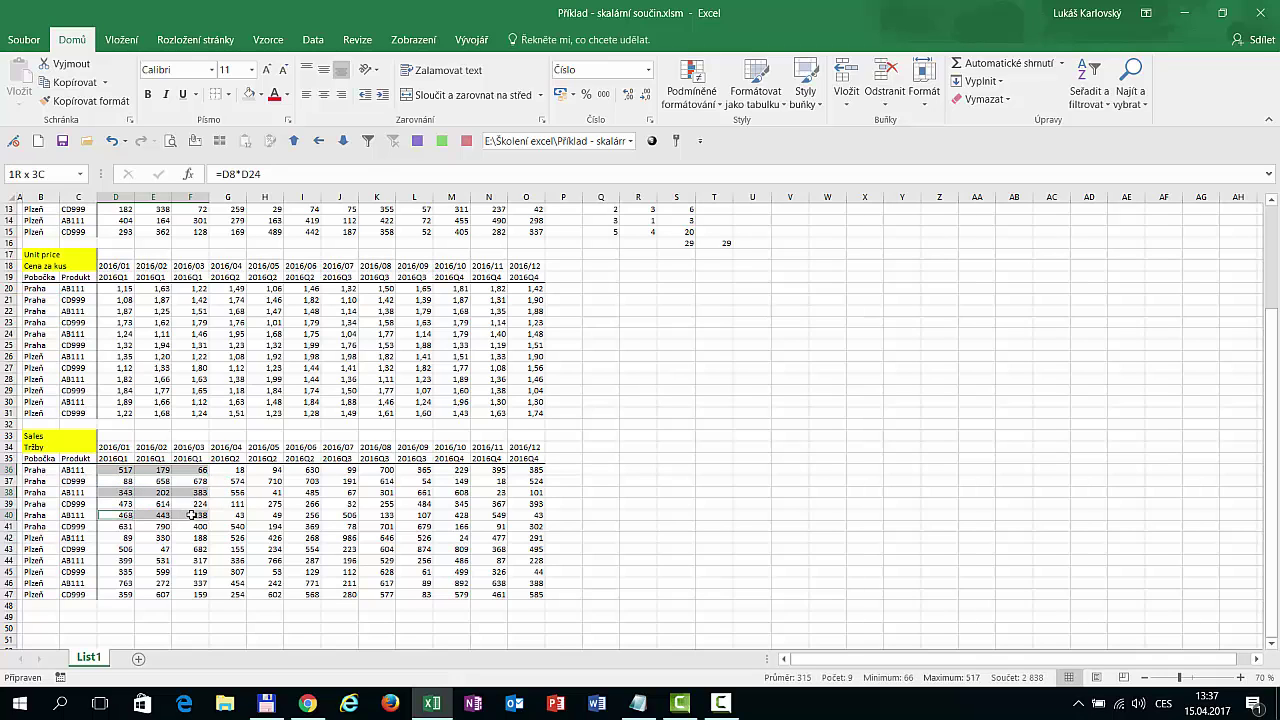
scroll(910, 498, "up", 4)
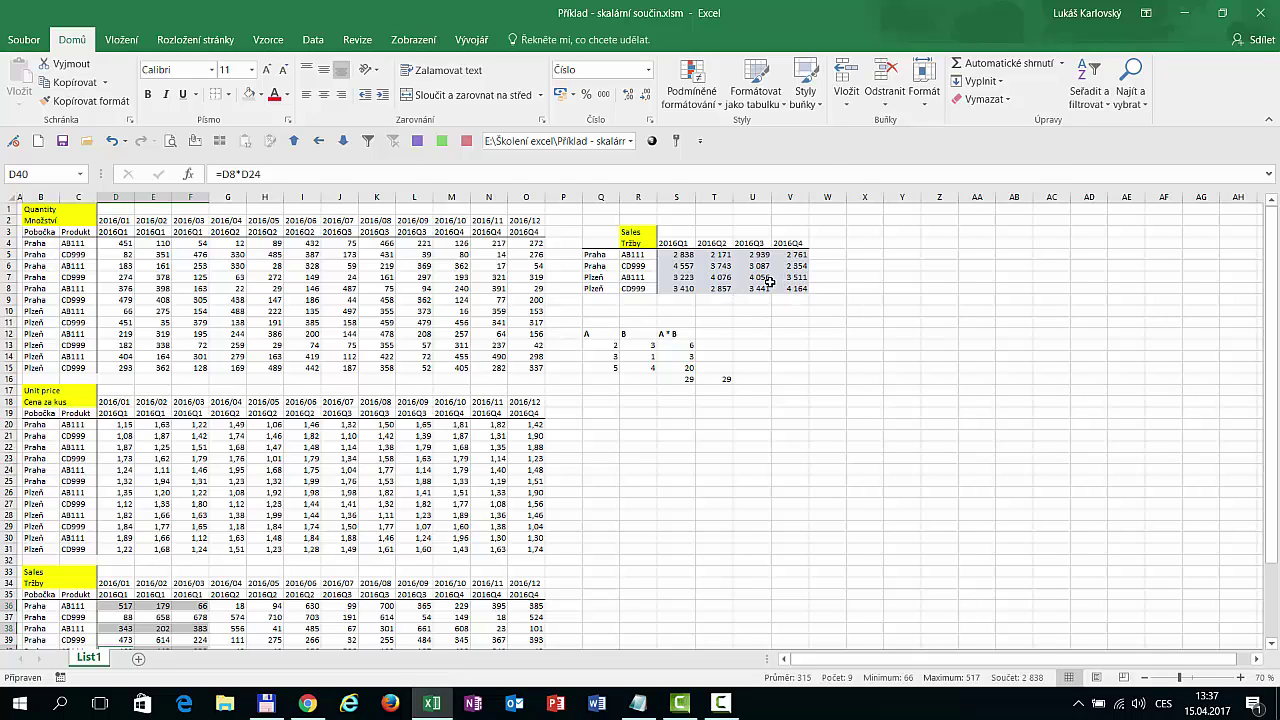
left_click(768, 281)
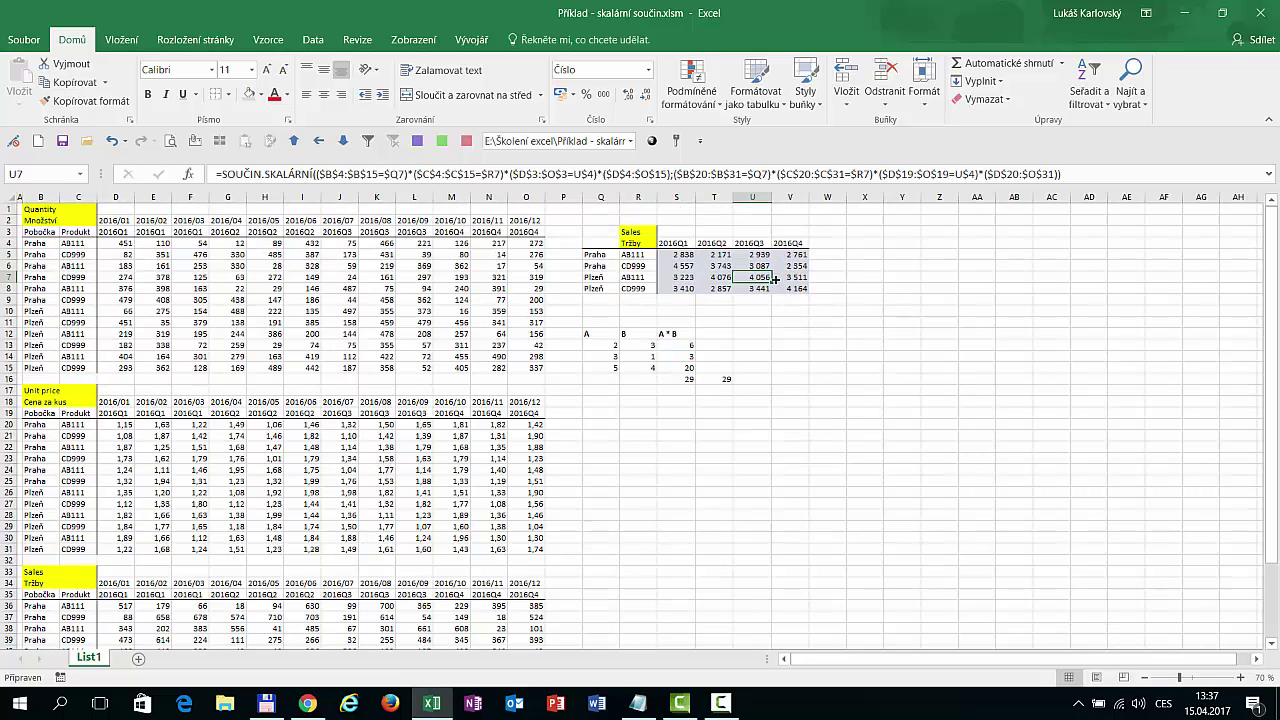
left_click(762, 289)
scroll(460, 398, "down", 1)
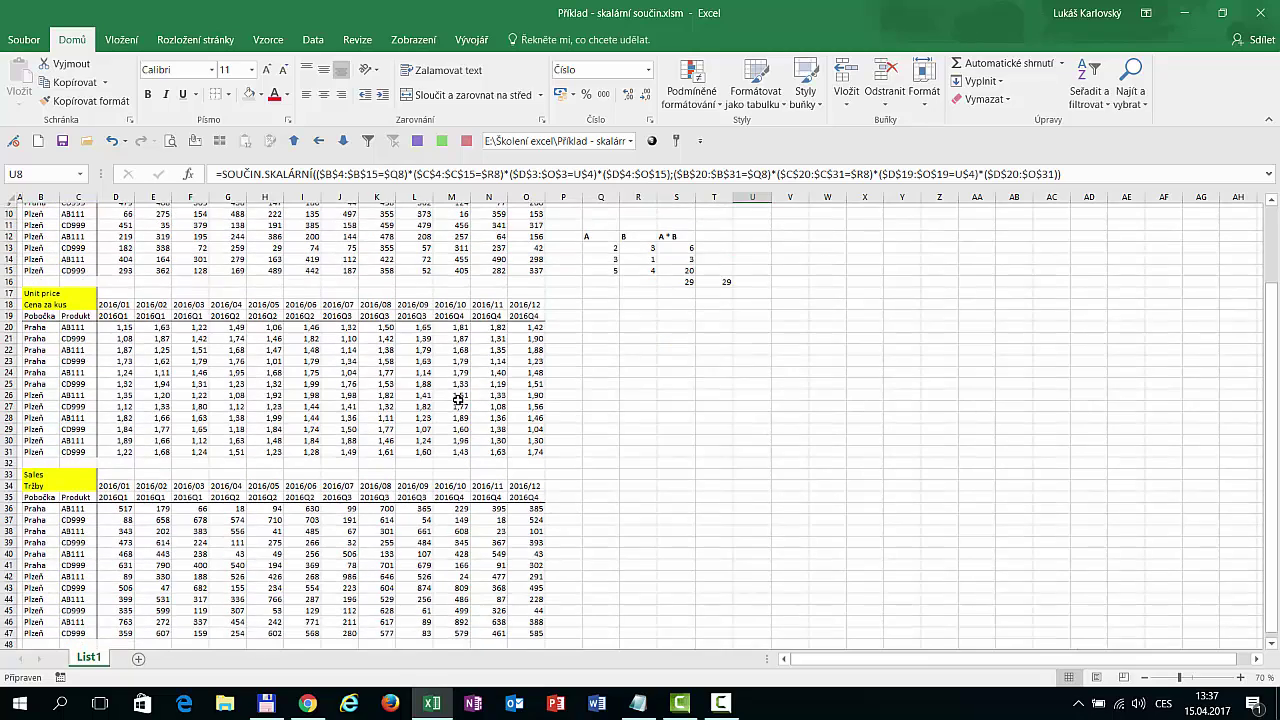
scroll(395, 445, "down", 2)
scroll(372, 477, "down", 2)
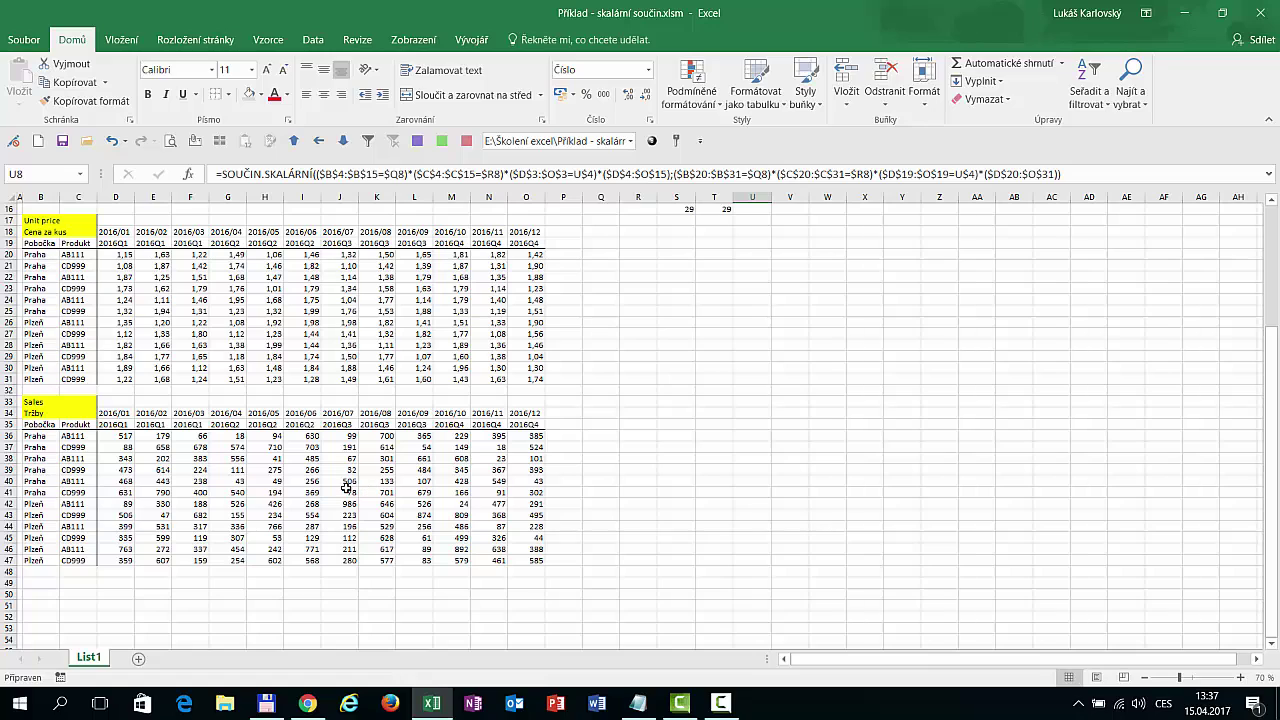
left_click(350, 492)
left_click_drag(354, 492, 425, 493)
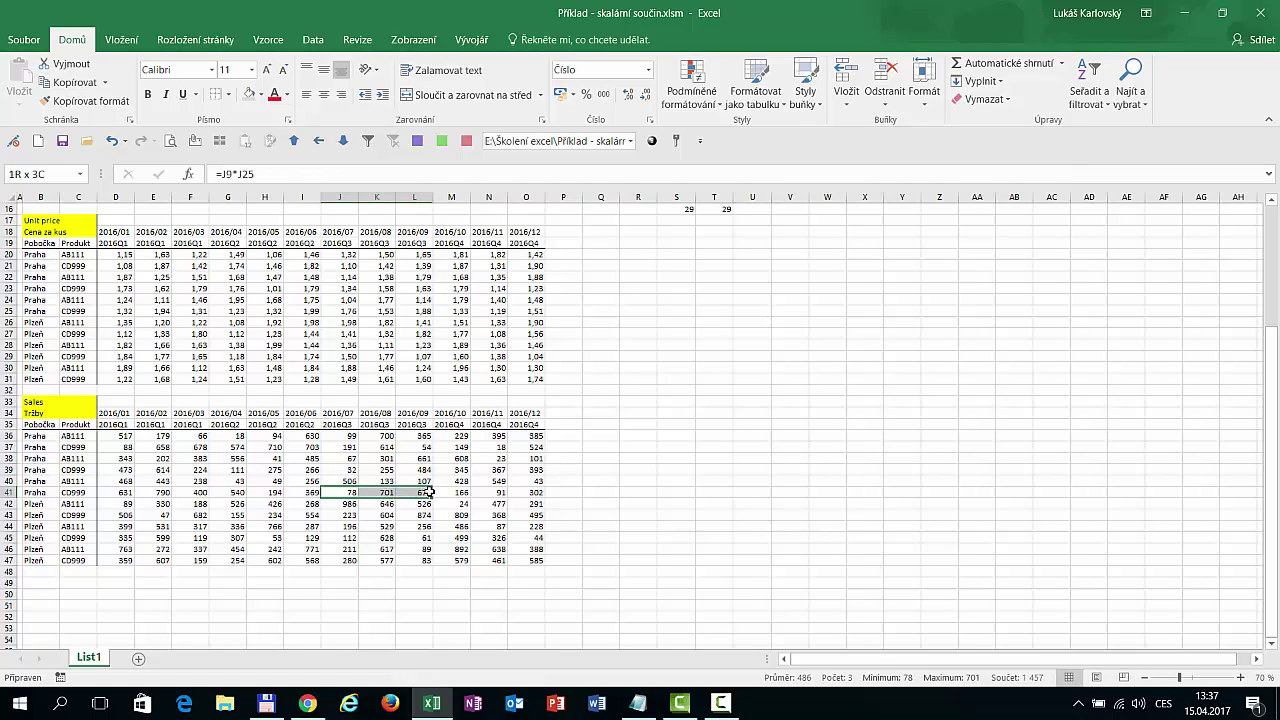
left_click_drag(344, 515, 415, 515, "ctrl")
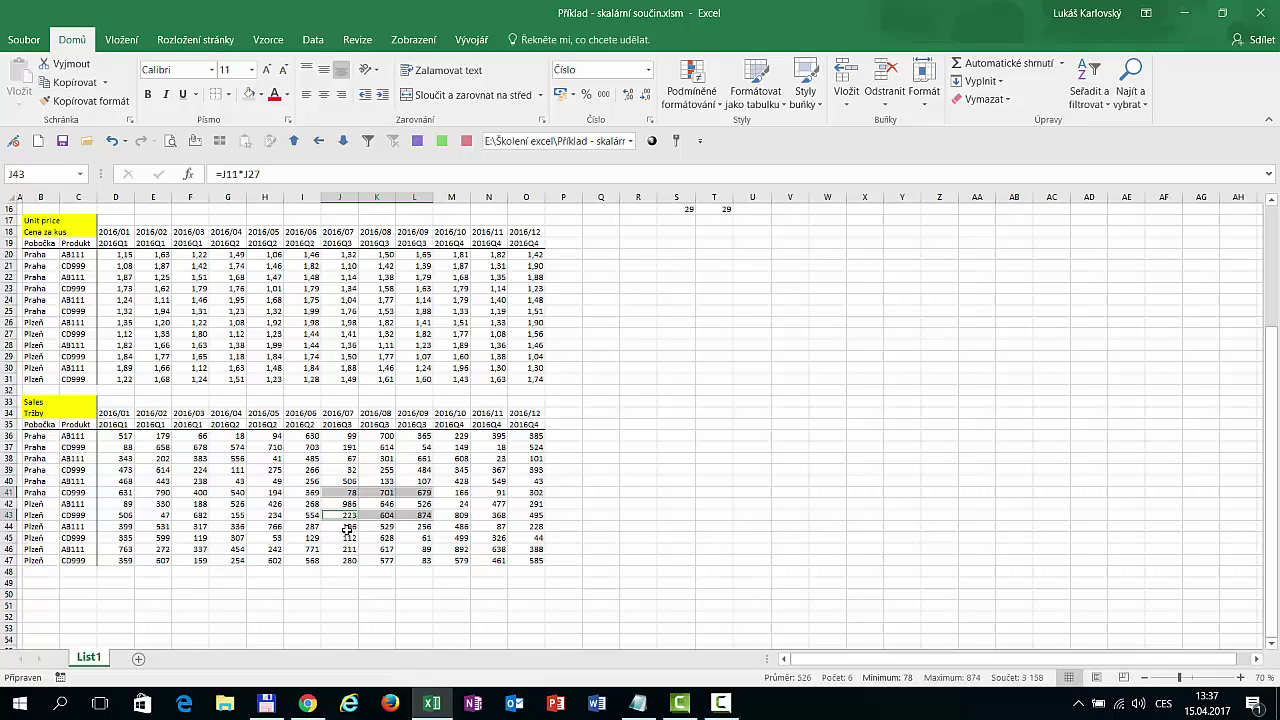
mouse_move(343, 515)
left_mouse_down()
mouse_move(418, 515)
mouse_move(387, 540)
left_mouse_up()
left_click(350, 538, "ctrl")
left_click_drag(425, 561, 425, 561)
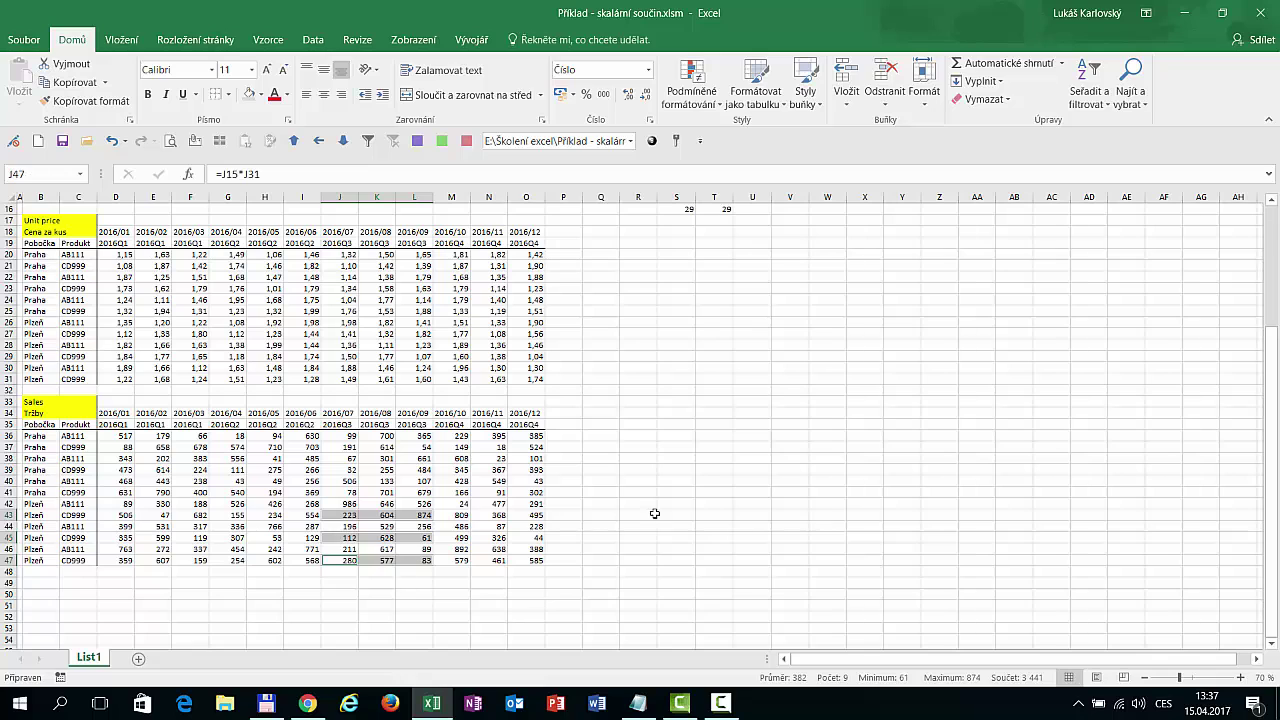
scroll(713, 455, "up", 5)
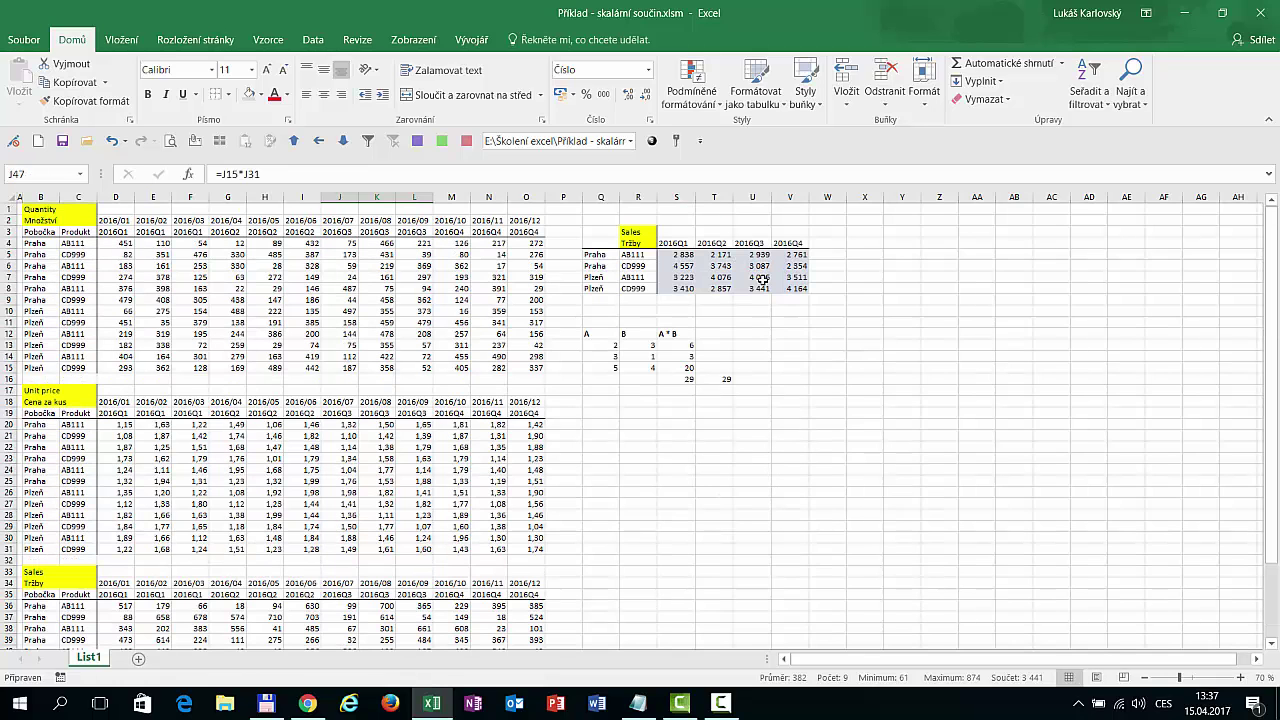
left_click(757, 309)
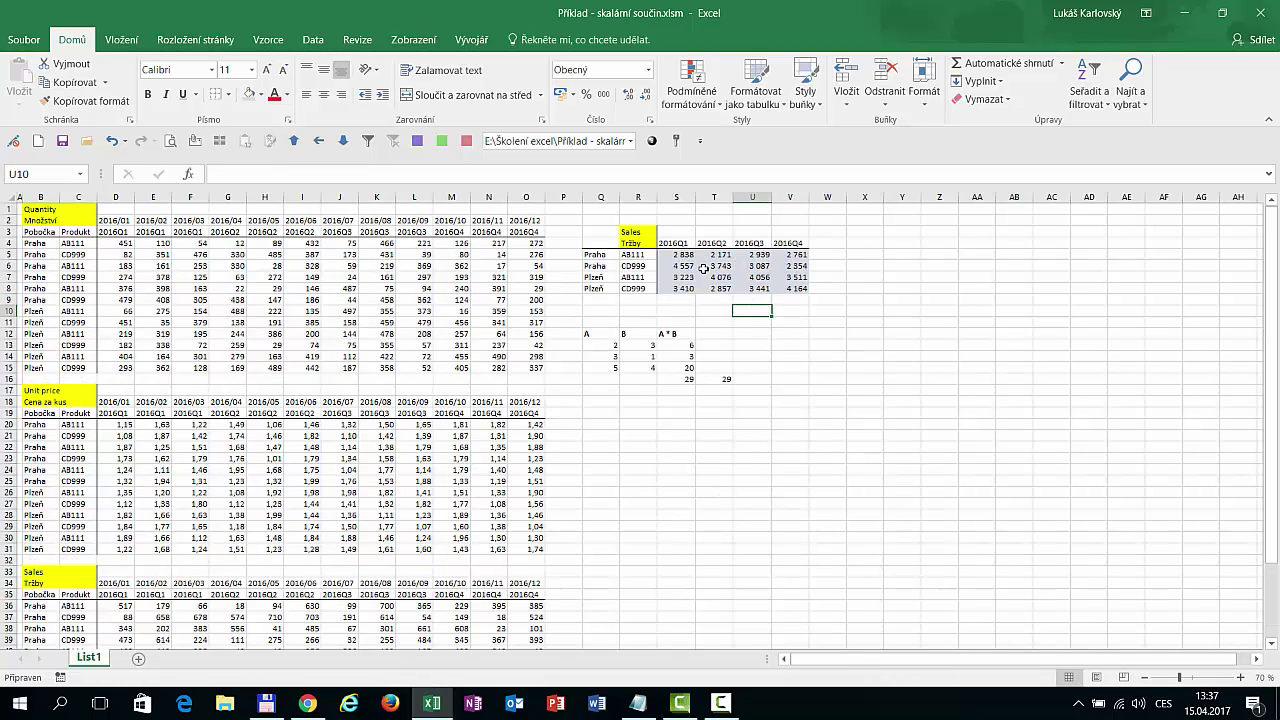
left_click(26, 209)
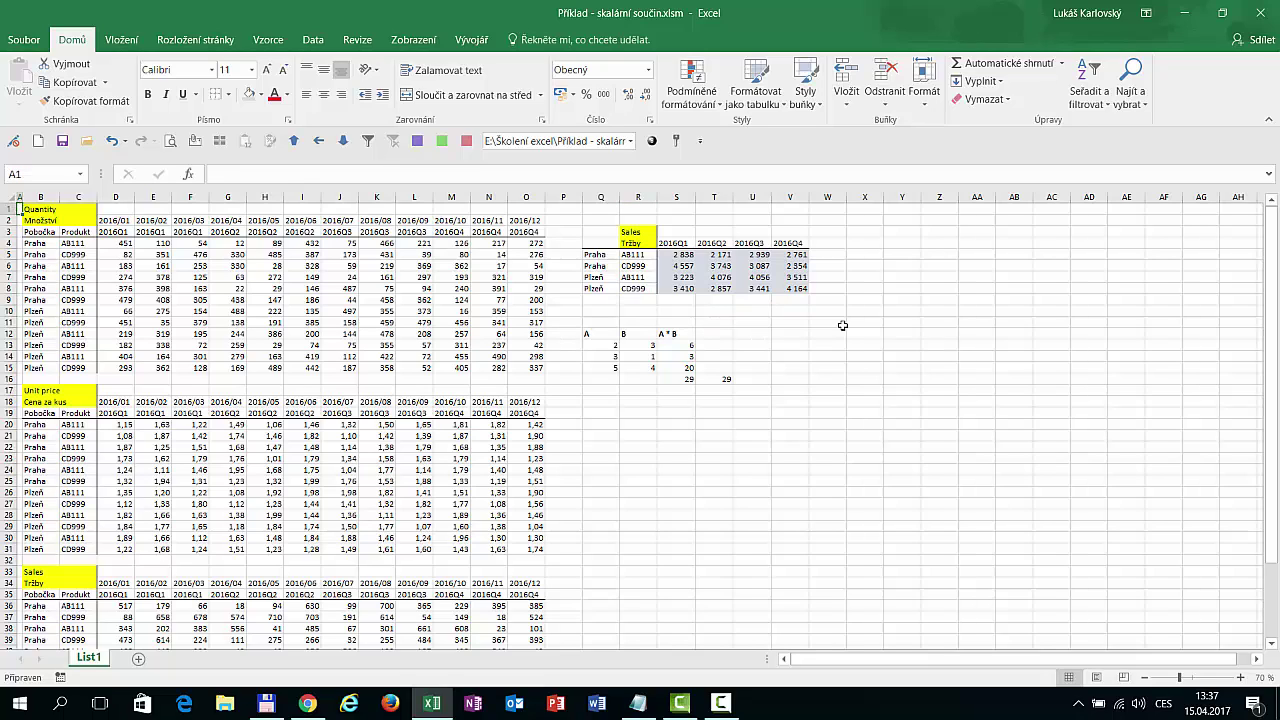